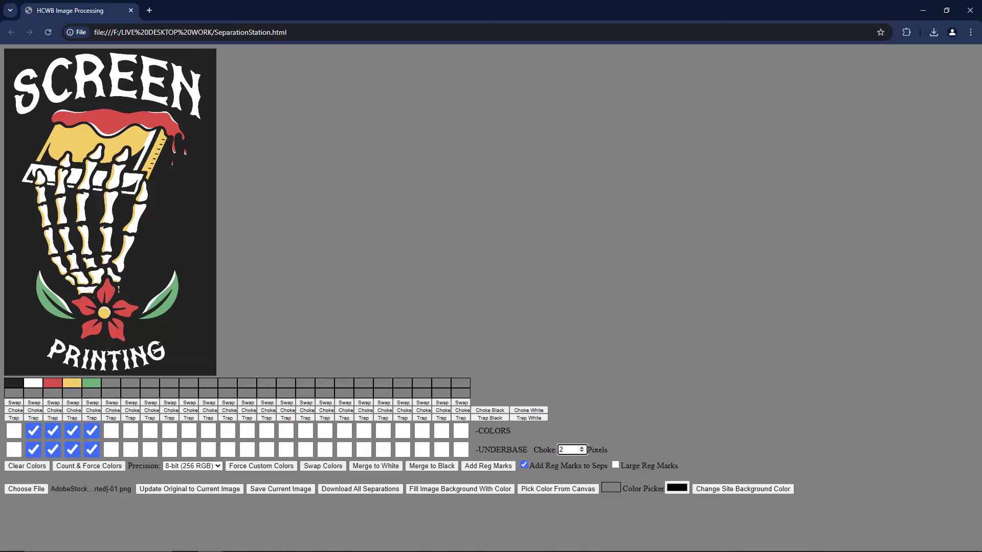
Step: Switch to Illustrator and examine the edges of the skeleton-hand vector artwork up close, then minimise the window
click(235, 546)
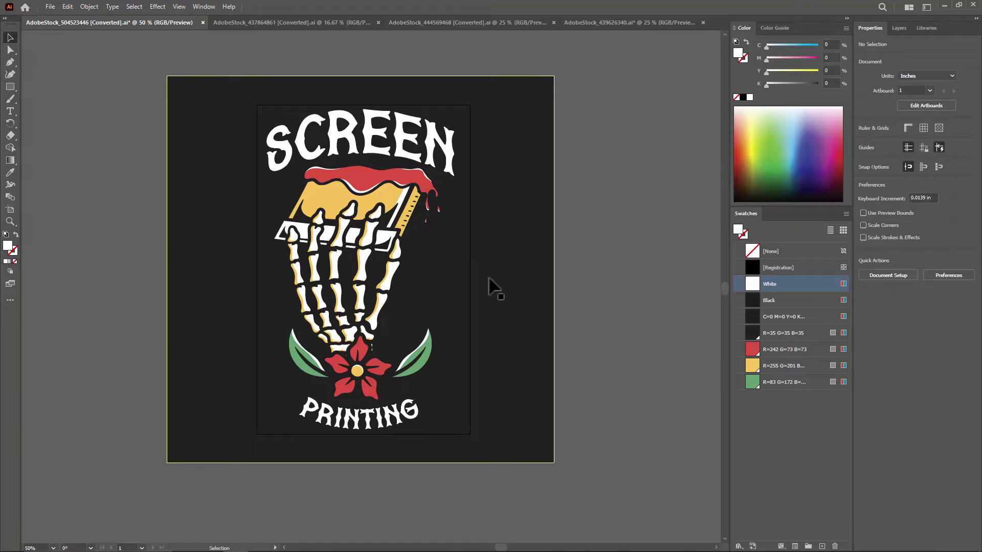
scroll(372, 278, up, 4)
scroll(358, 358, up, 2)
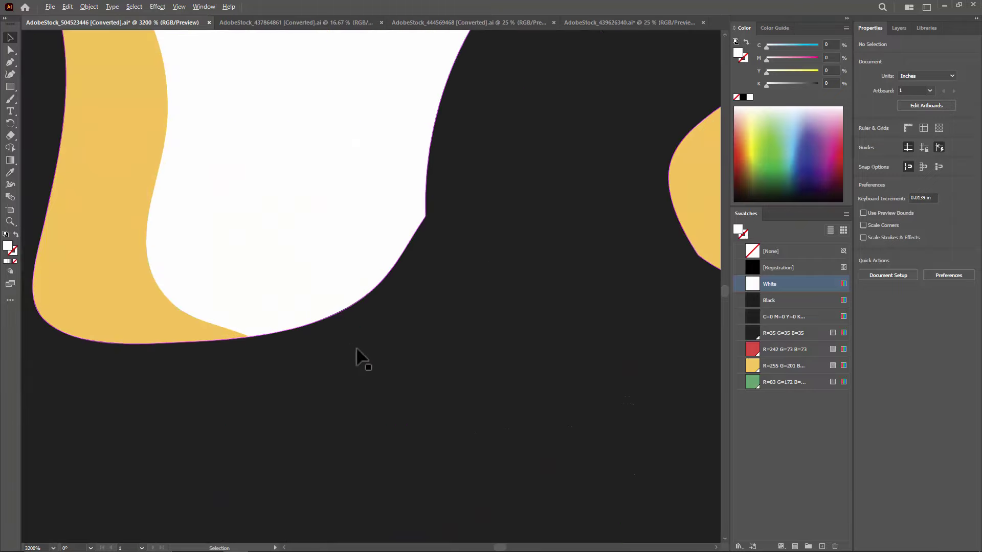
scroll(337, 347, down, 6)
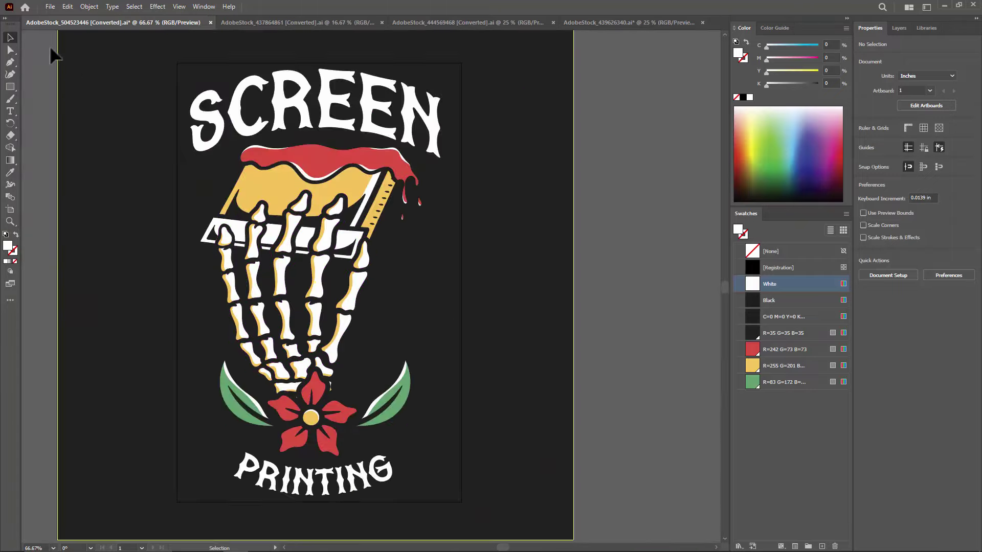
click(943, 6)
Step: View the skeleton-hand PNG from the Spot Color Tests folder and examine its pixel edges where red, white and black meet
mouse_move(175, 550)
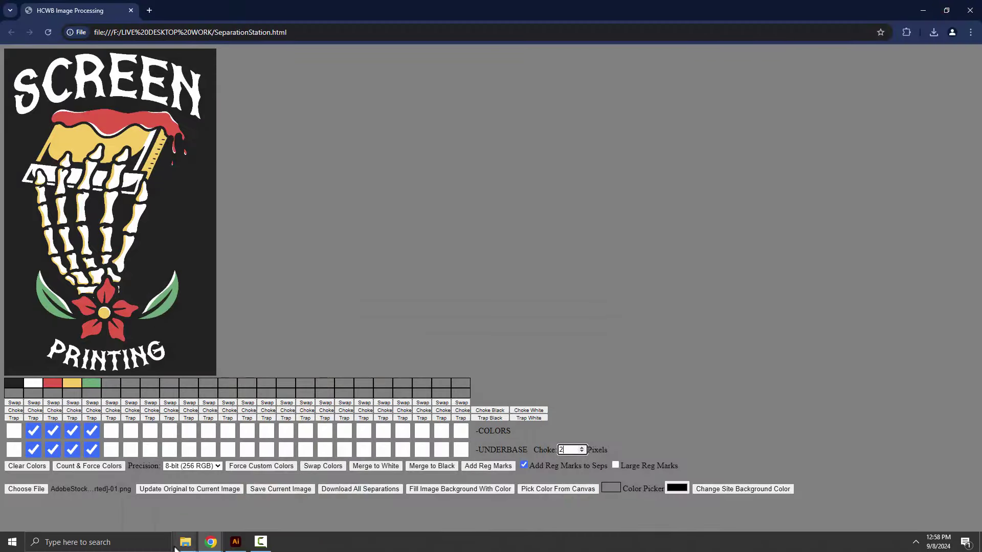
click(235, 483)
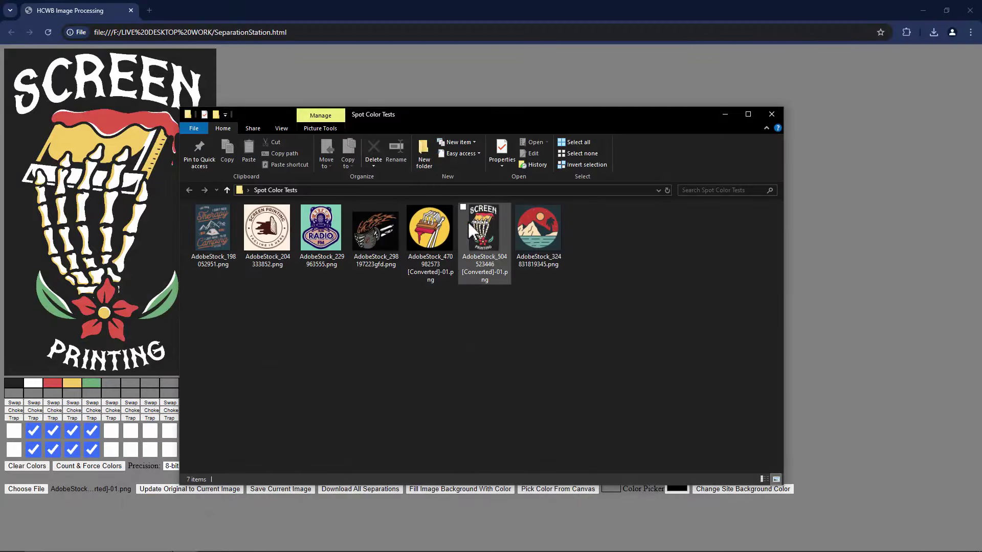
double_click(468, 220)
scroll(487, 119, up, 3)
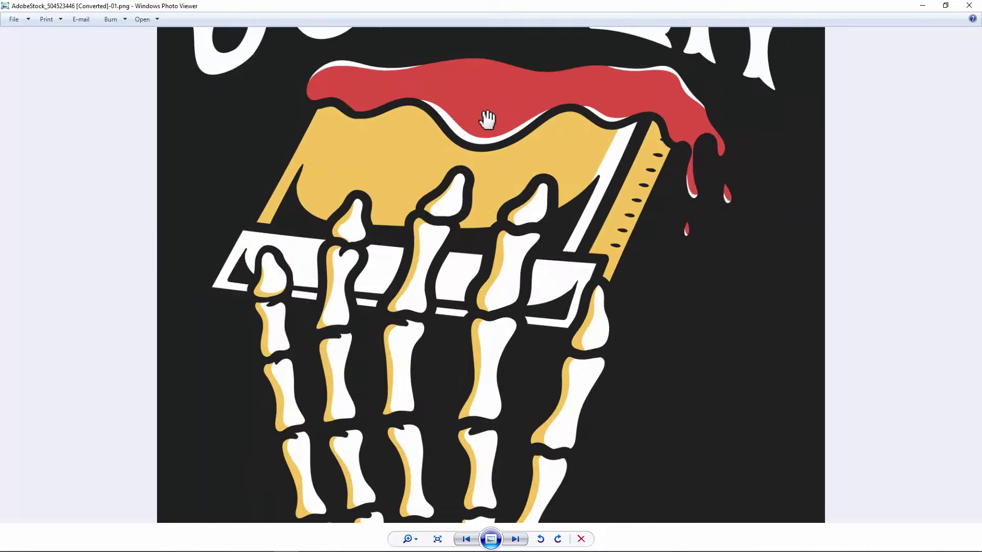
scroll(487, 119, up, 6)
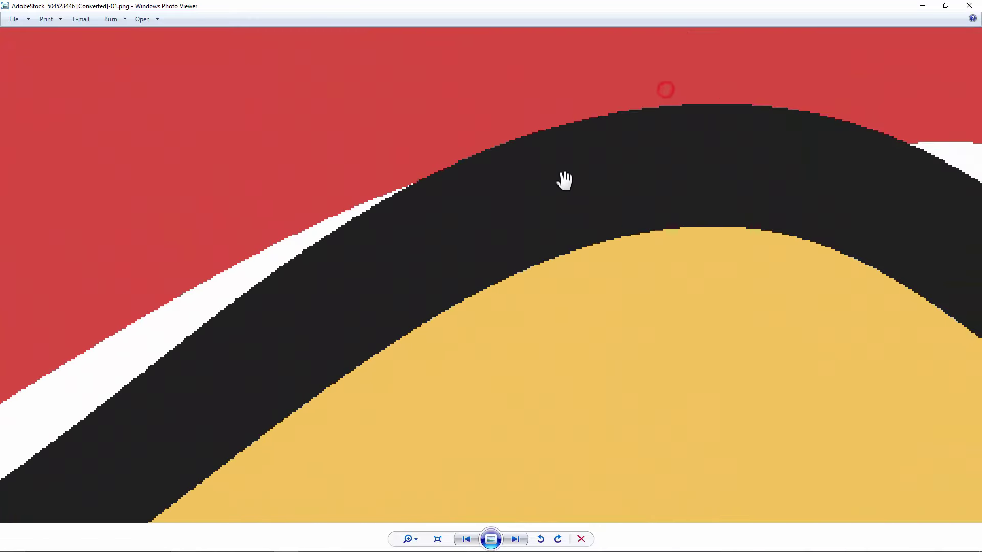
scroll(409, 194, up, 5)
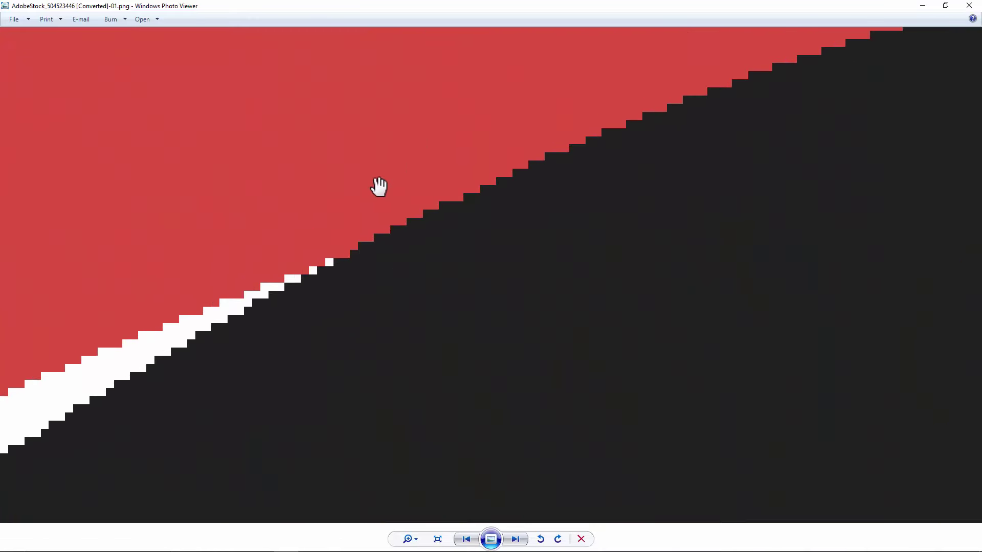
drag(420, 183, 283, 254)
scroll(524, 195, down, 6)
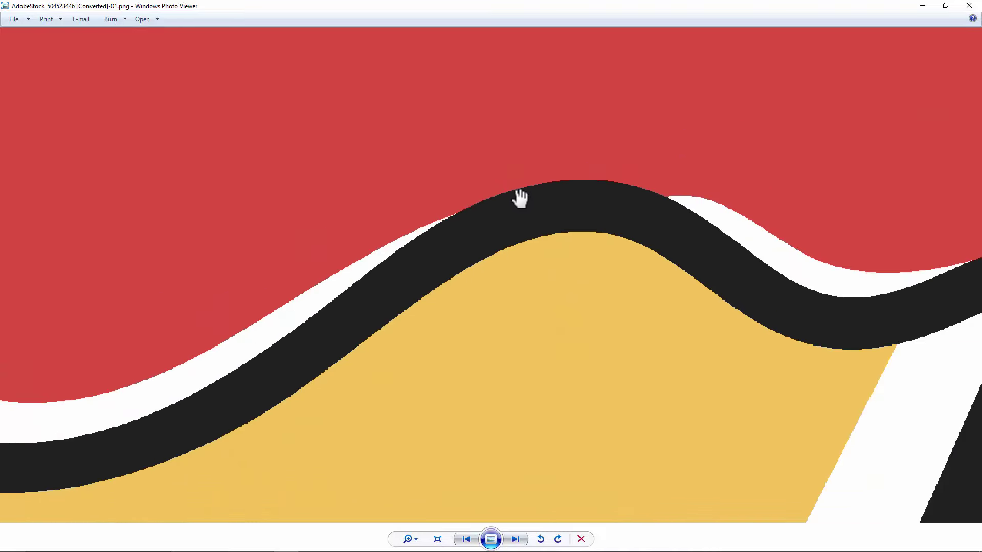
scroll(520, 199, down, 4)
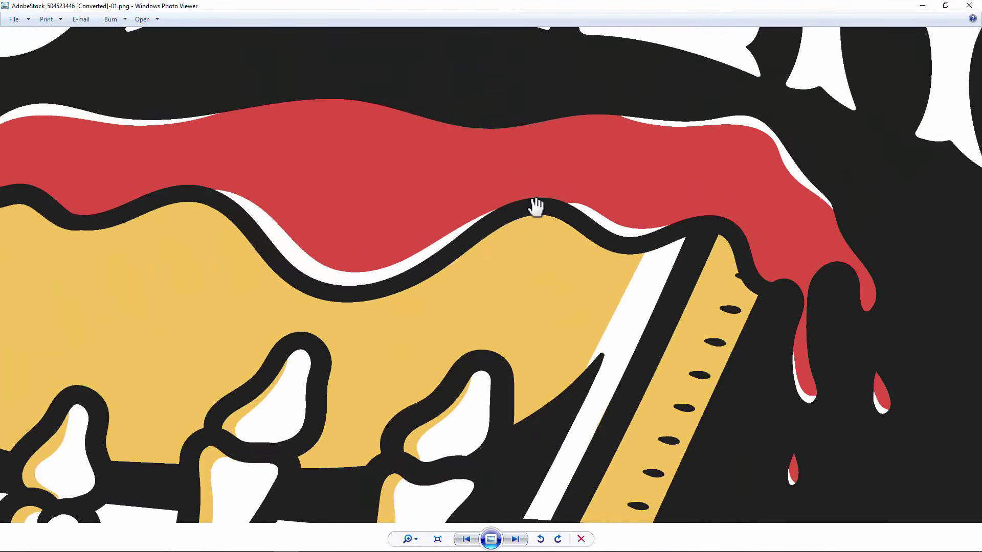
scroll(536, 207, up, 10)
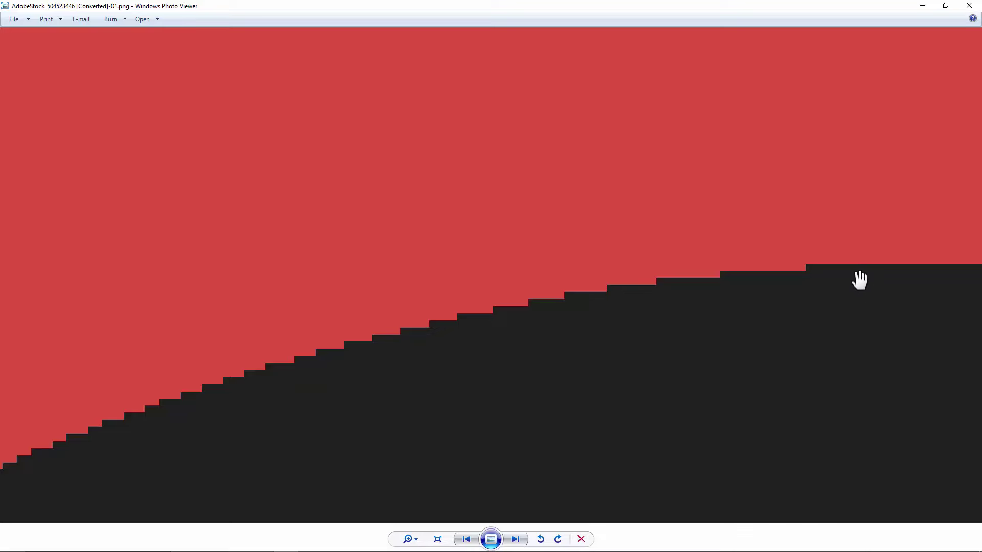
scroll(377, 286, down, 6)
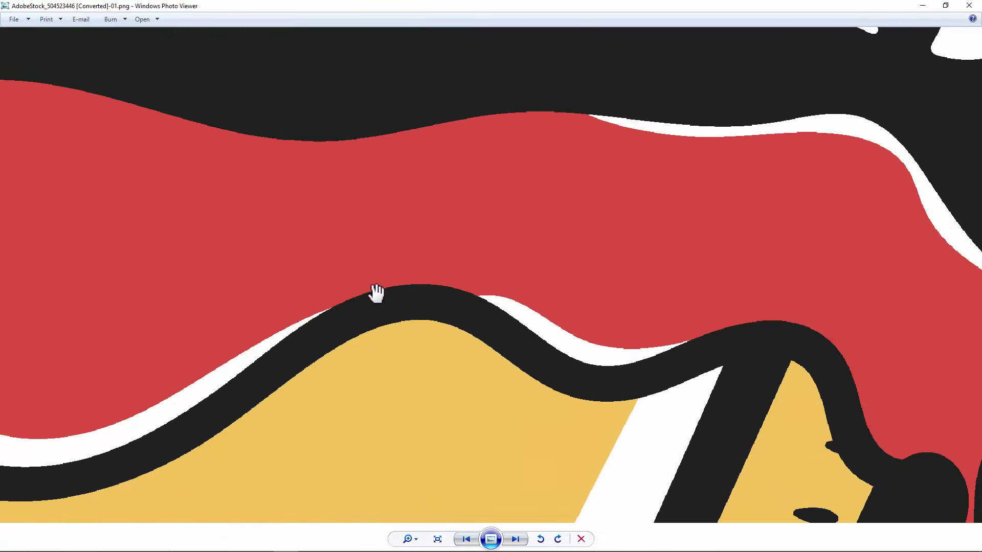
scroll(376, 293, down, 3)
scroll(449, 324, down, 3)
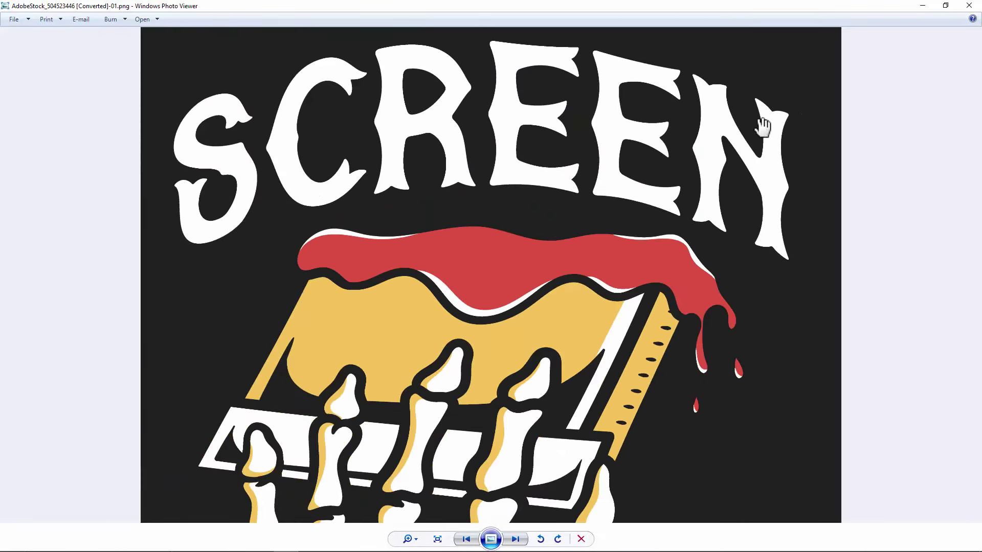
click(923, 5)
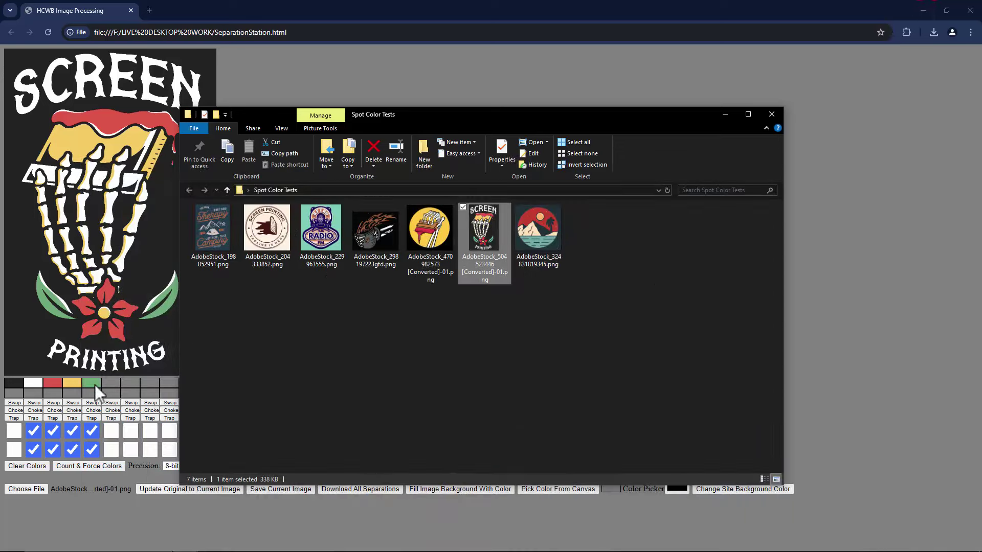
Step: Return to the separation page and download all separations of the skeleton-hand design, waiting for the page to finish
click(79, 10)
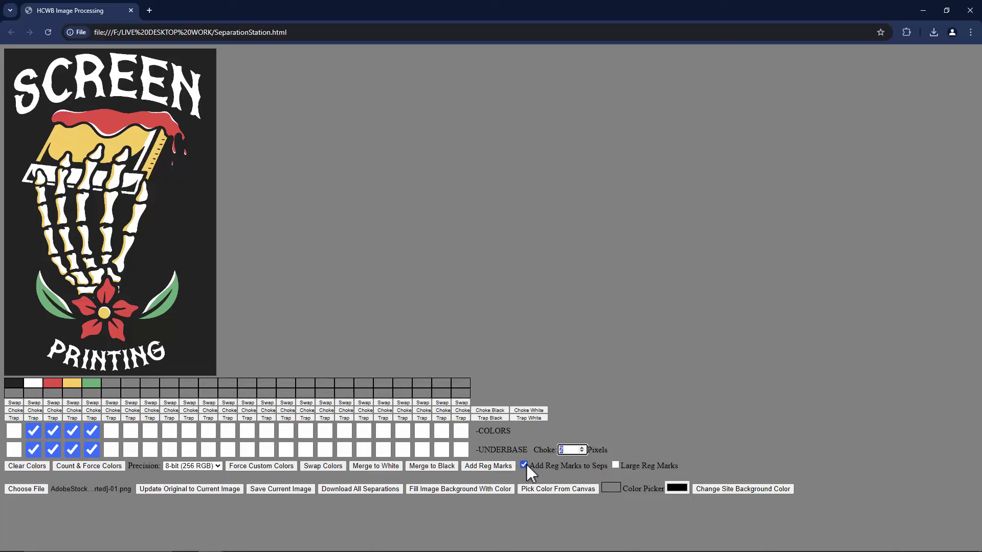
click(373, 489)
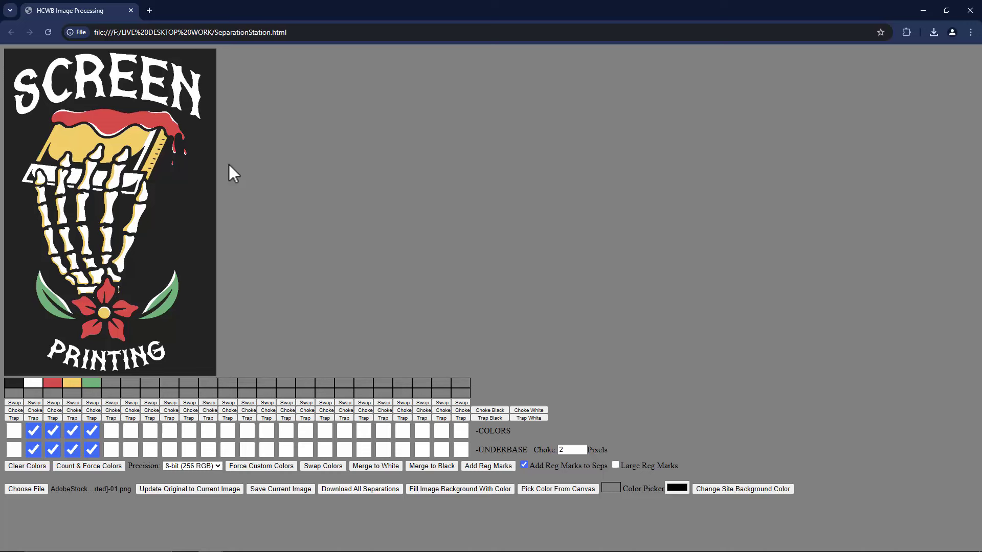
click(160, 102)
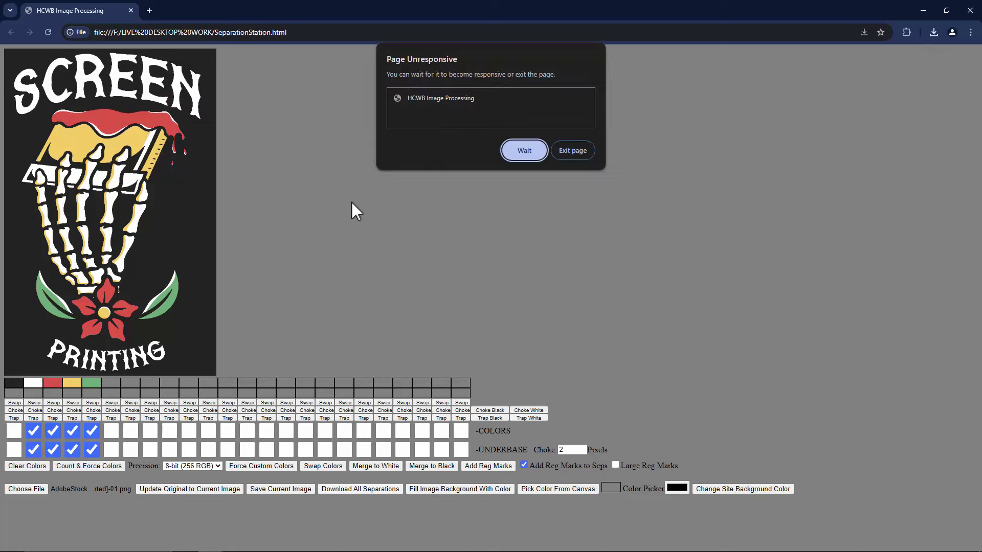
click(521, 151)
Step: View the skeleton-hand color composite from the Downloads folder, then examine the Color-1 separation and its RGB label
mouse_move(186, 540)
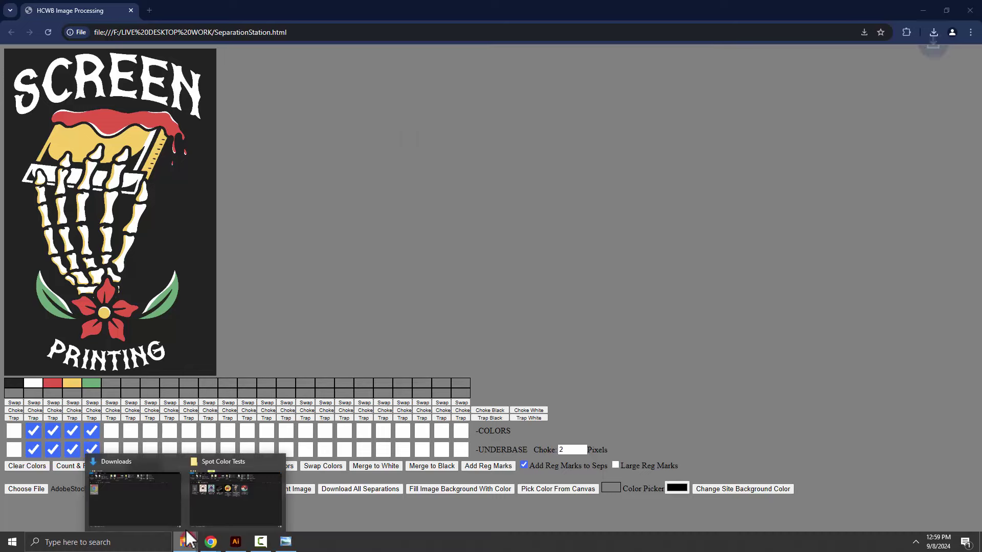
click(195, 506)
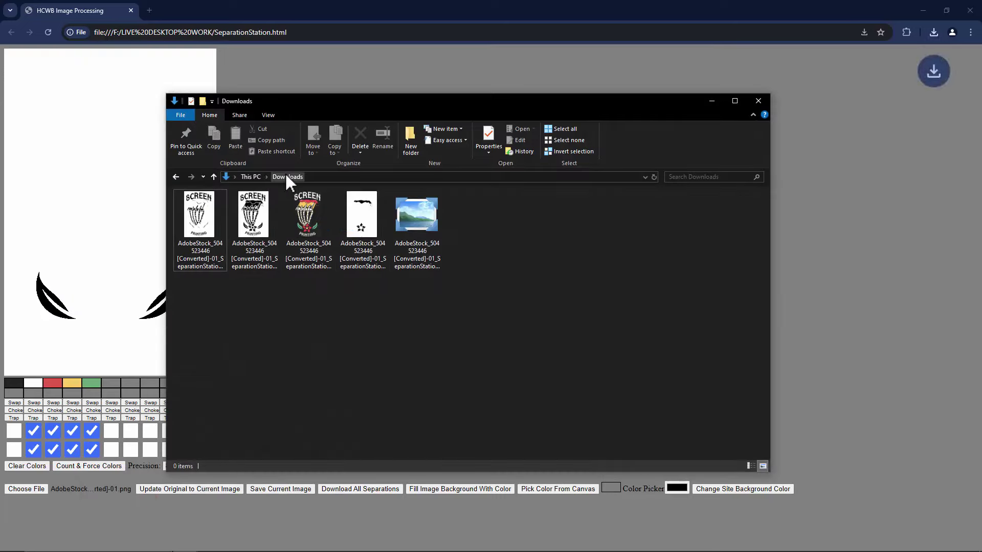
double_click(311, 225)
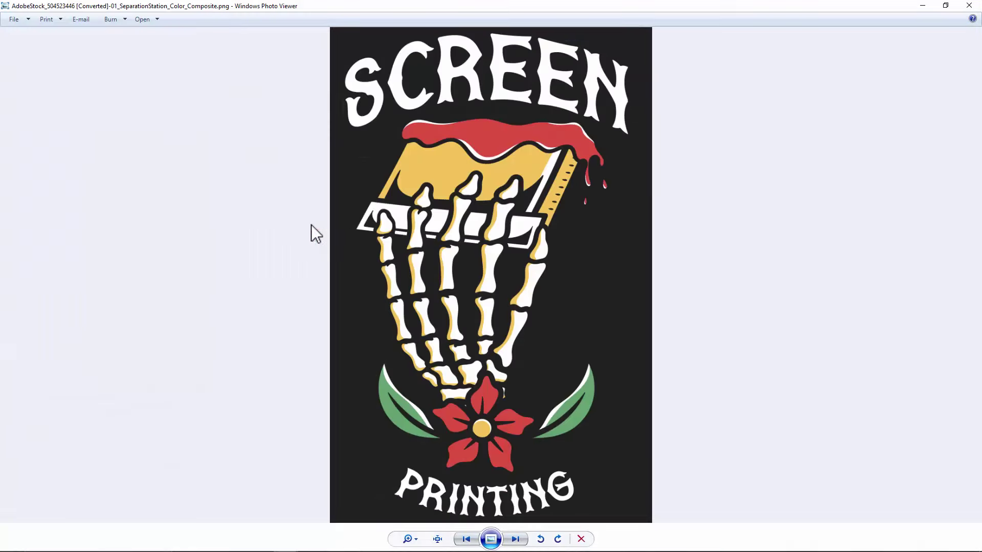
click(467, 539)
scroll(364, 54, up, 1)
key(Left)
scroll(149, 169, up, 6)
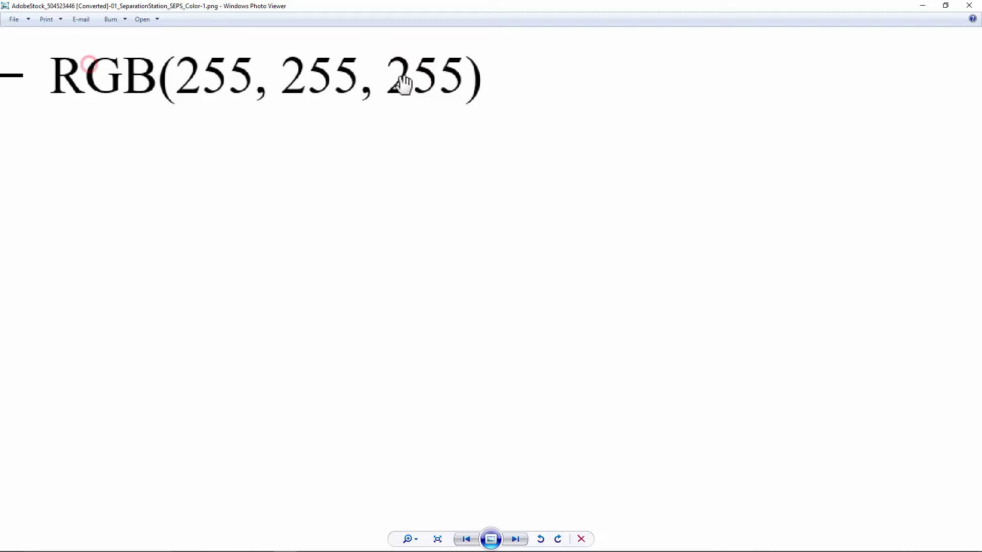
scroll(285, 129, down, 6)
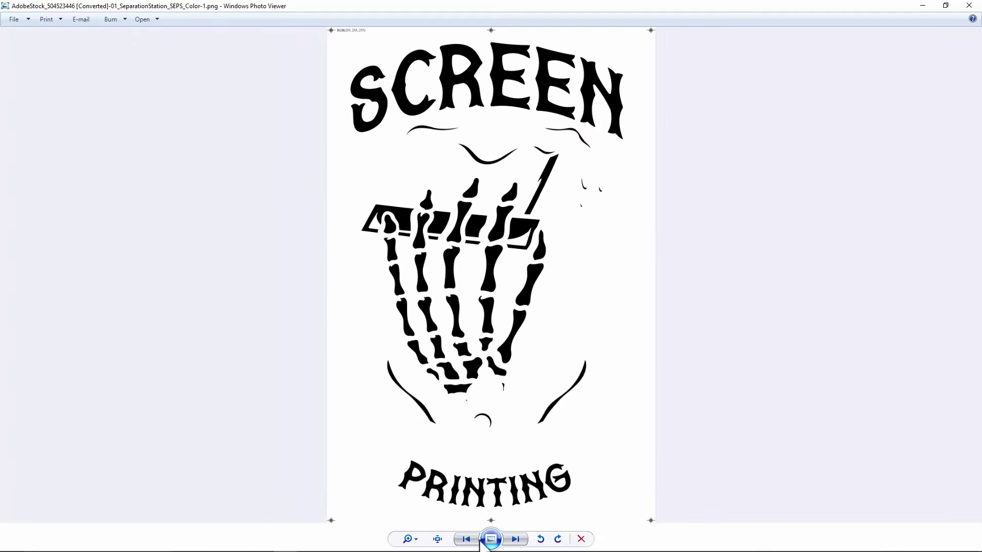
Step: Examine the skeleton-hand underbase separation, including its registration marks and lettering edges
click(466, 539)
click(466, 539)
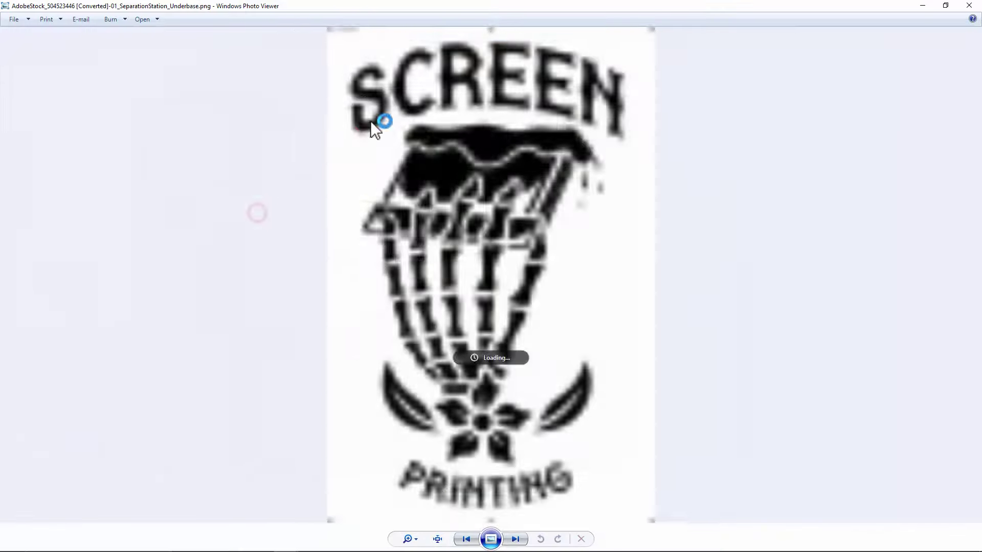
scroll(487, 34, up, 4)
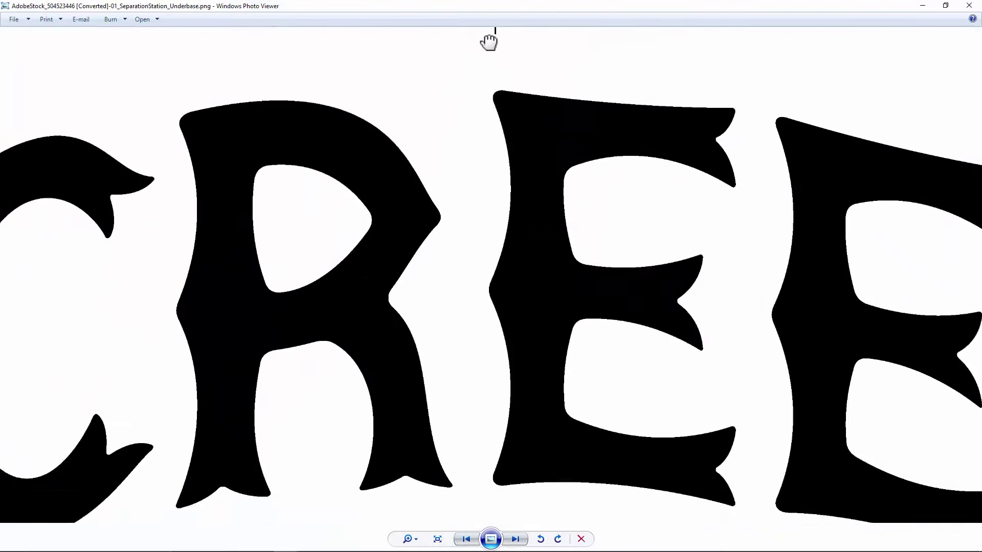
scroll(488, 41, down, 1)
scroll(480, 77, down, 3)
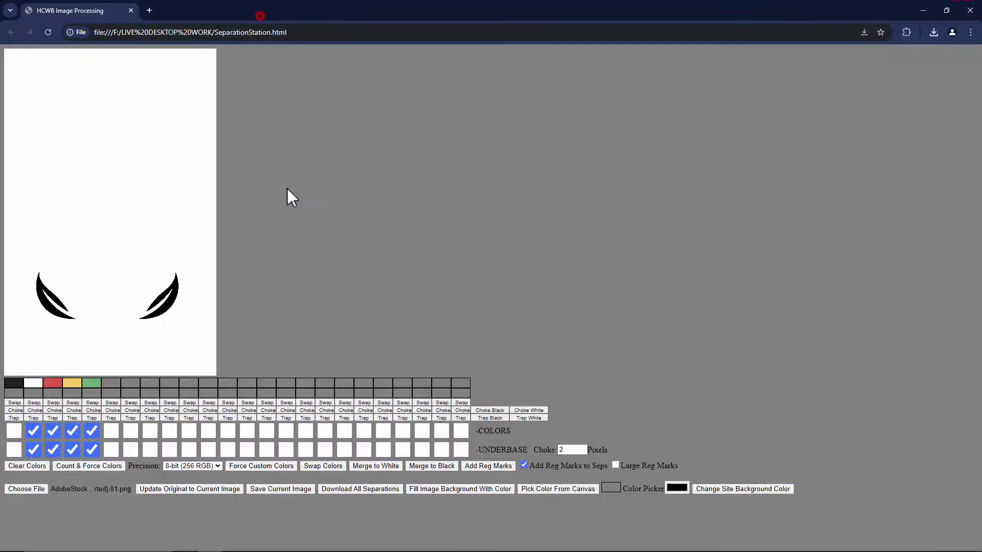
Step: Reload the separation page and load the coffee-mug image AdobeStock_298197223gfd.png
click(615, 465)
click(49, 33)
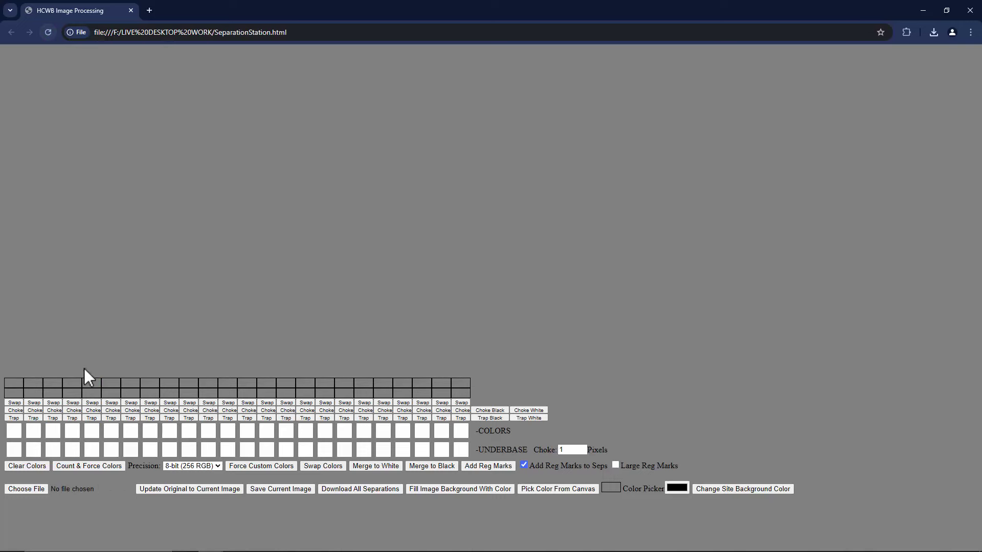
click(36, 486)
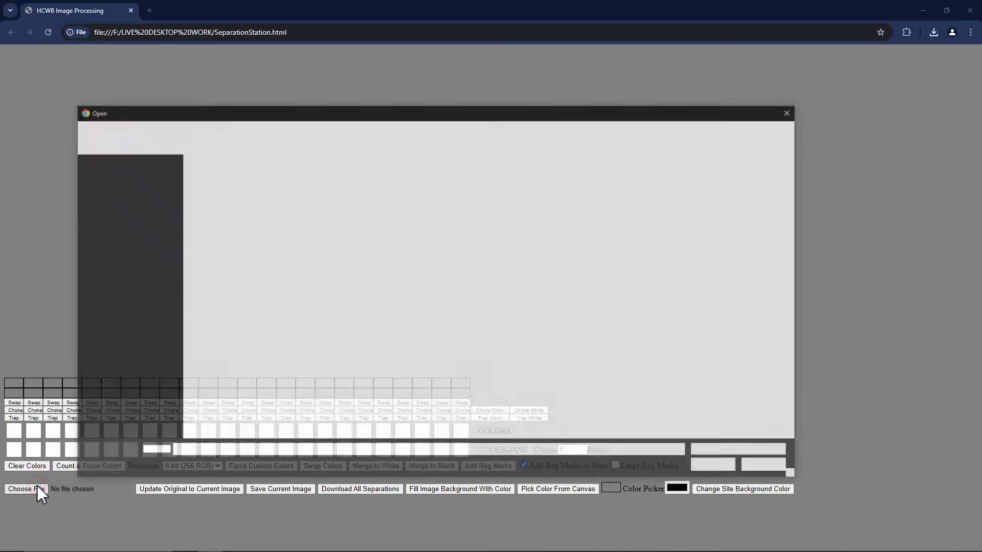
double_click(391, 184)
Step: Exclude the two black swatches from both the color separations and the underbase
click(13, 431)
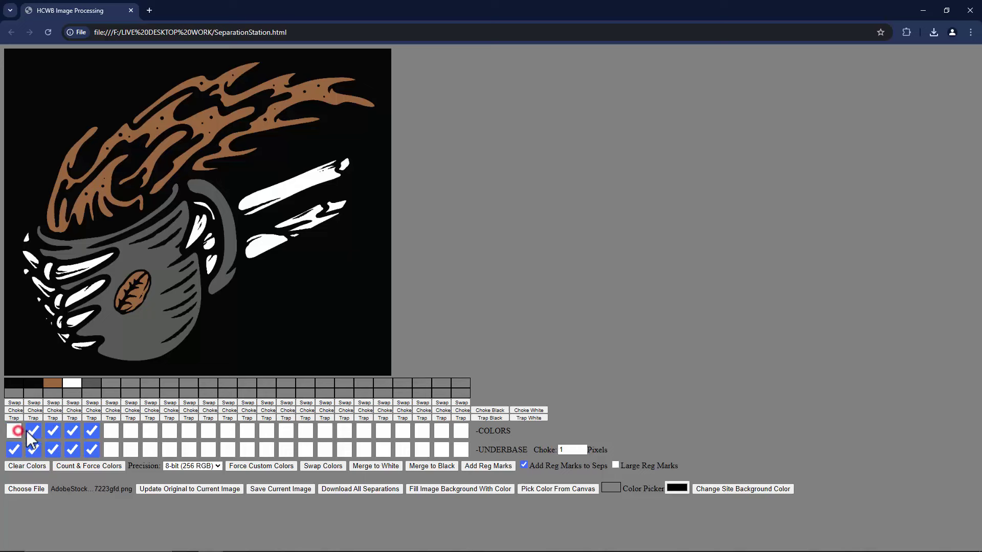
click(33, 431)
click(13, 450)
click(33, 450)
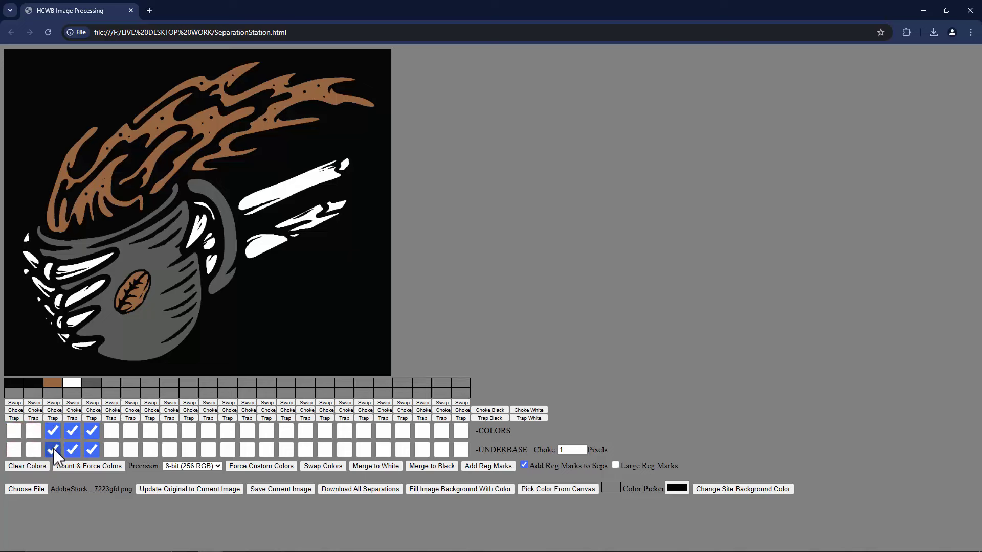
Step: Enable large registration marks and download all separations of the coffee-mug design
click(615, 464)
click(352, 488)
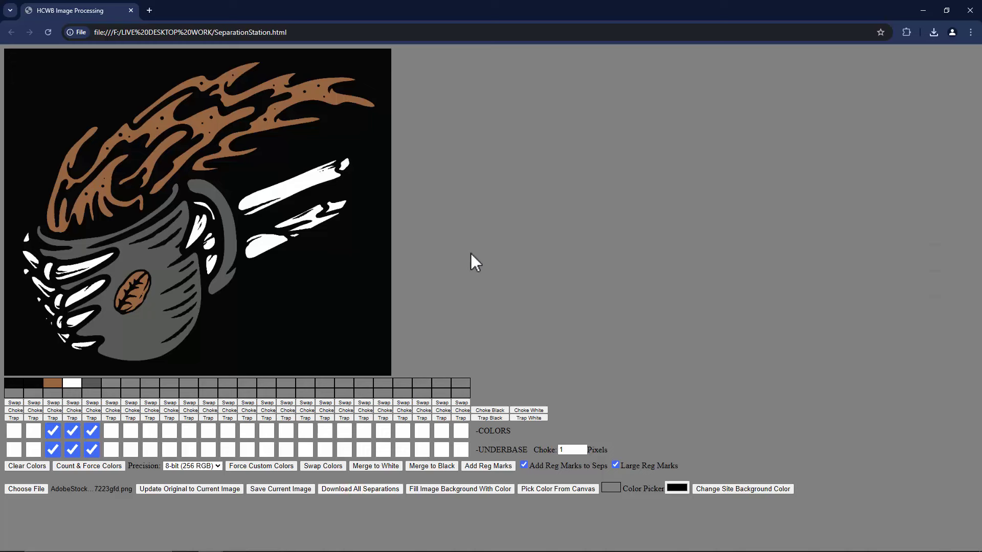
click(160, 101)
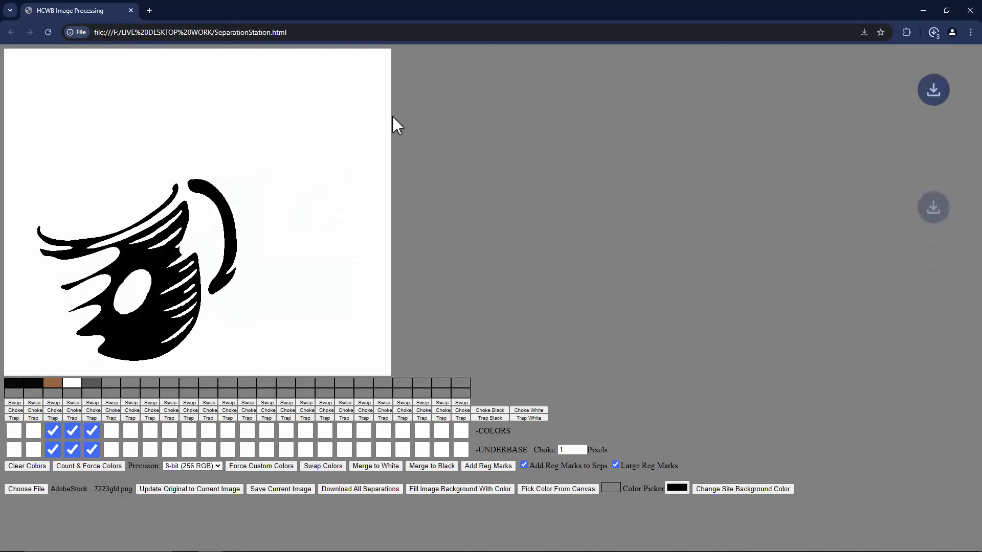
Step: View the coffee-mug color composite from the Downloads folder and examine the separations, including Color-3, with their large registration marks
mouse_move(191, 541)
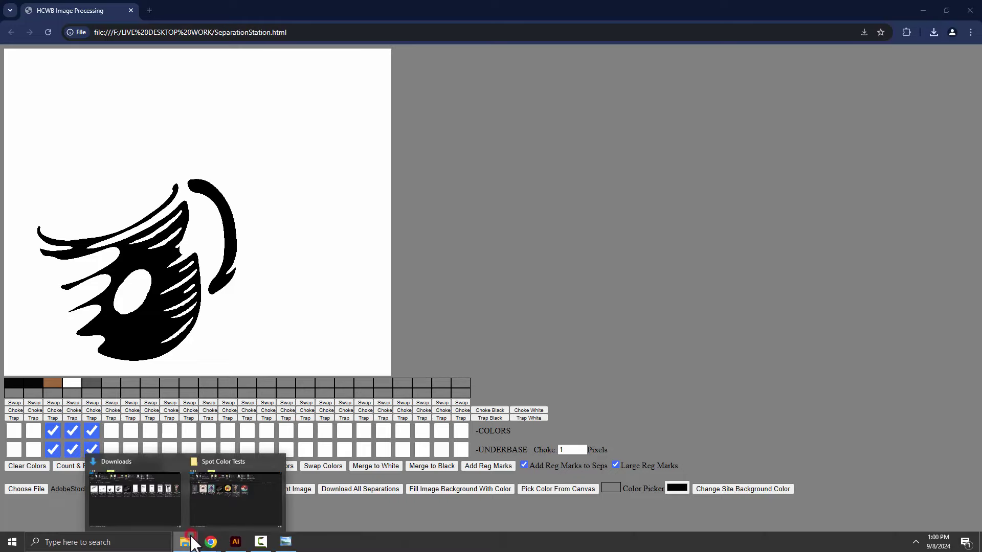
click(166, 514)
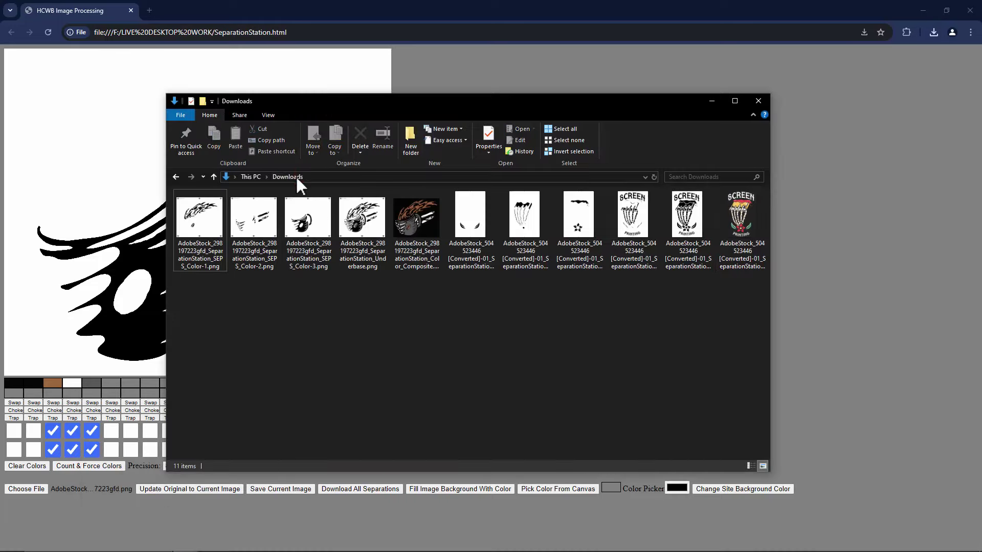
click(415, 221)
double_click(415, 220)
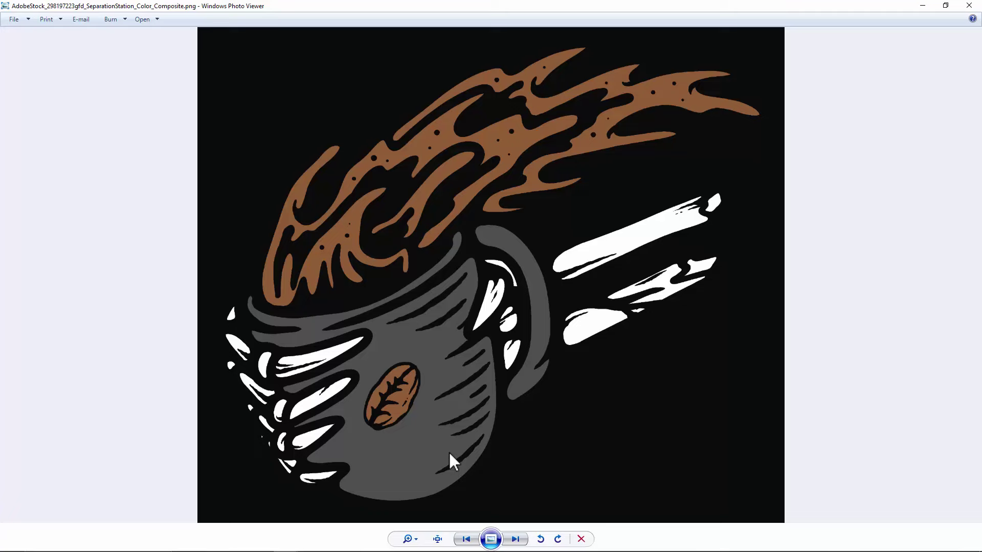
click(466, 539)
click(467, 538)
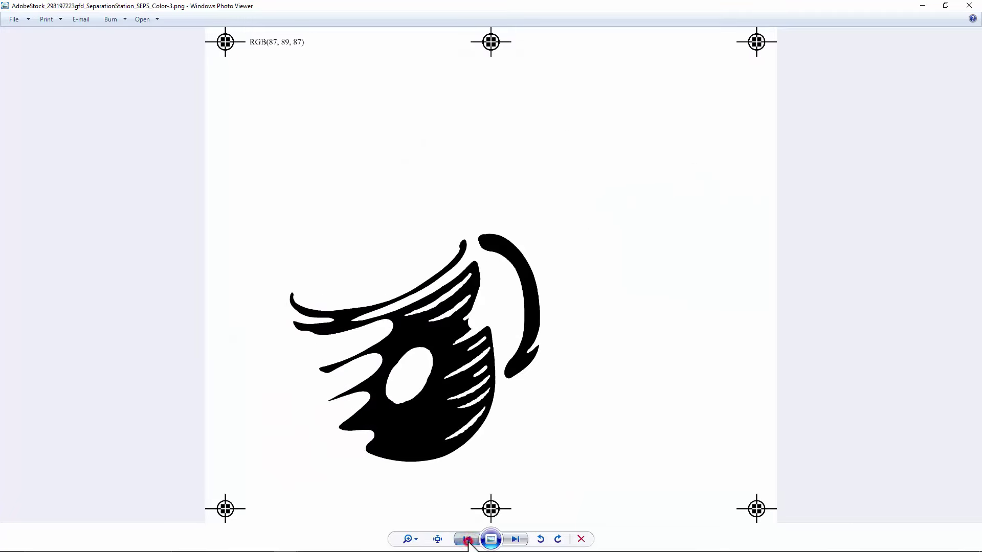
Step: Examine the coffee-mug separations in the image viewer, going back from Color-3 to Color-1 and forward to the underbase
click(466, 539)
click(466, 539)
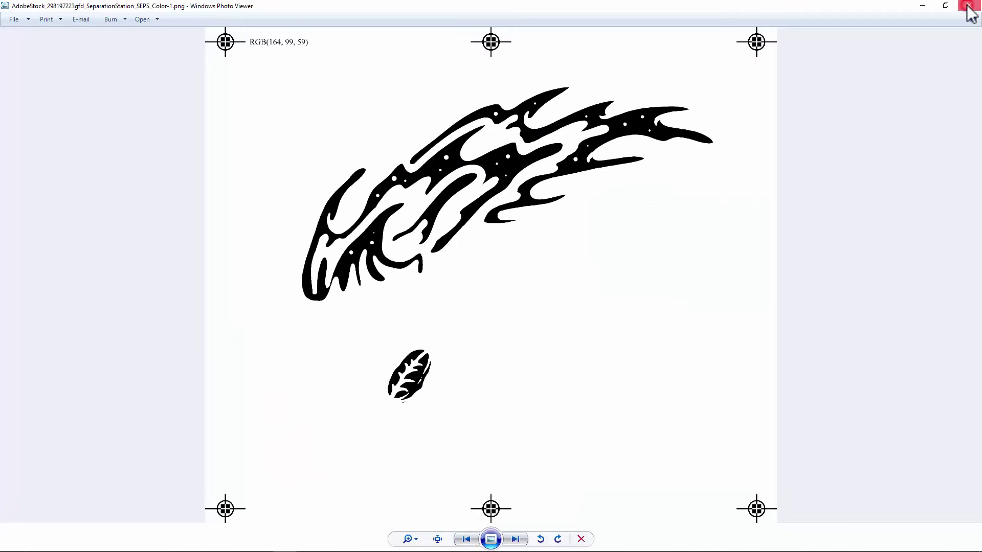
click(516, 539)
click(515, 539)
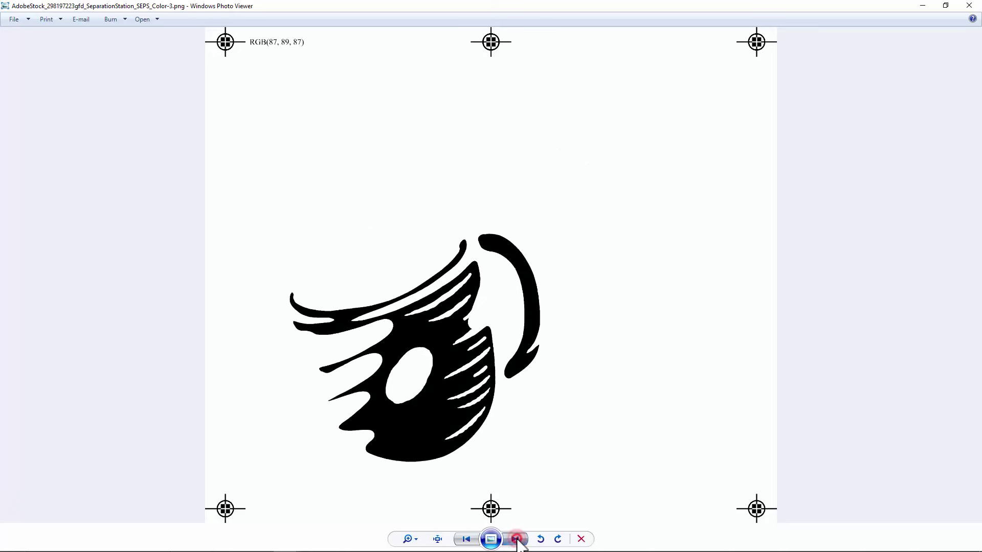
click(515, 539)
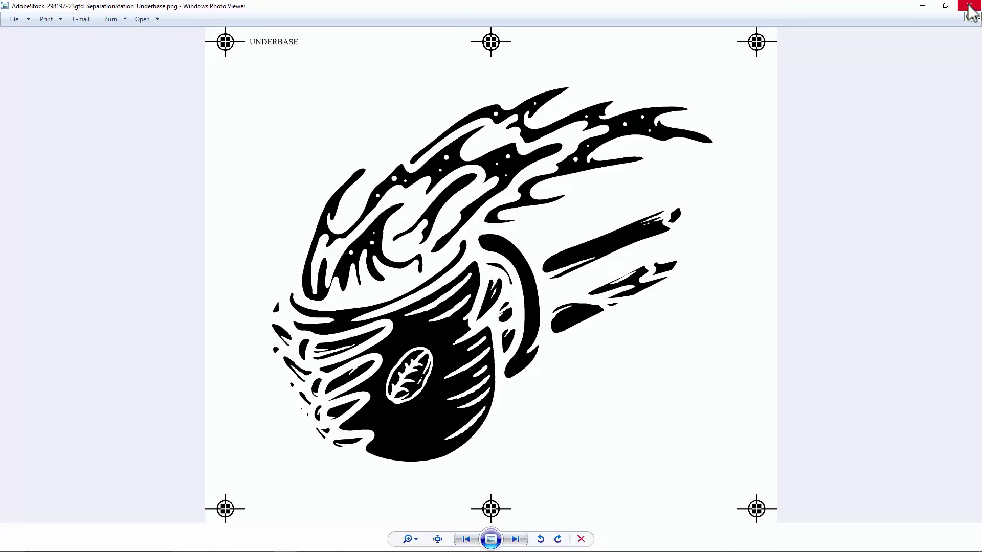
Step: Open the print settings for the coffee-mug underbase, dismiss the error dialogs and choose the Brother MFC-J5845DW Printer
key(ctrl+p)
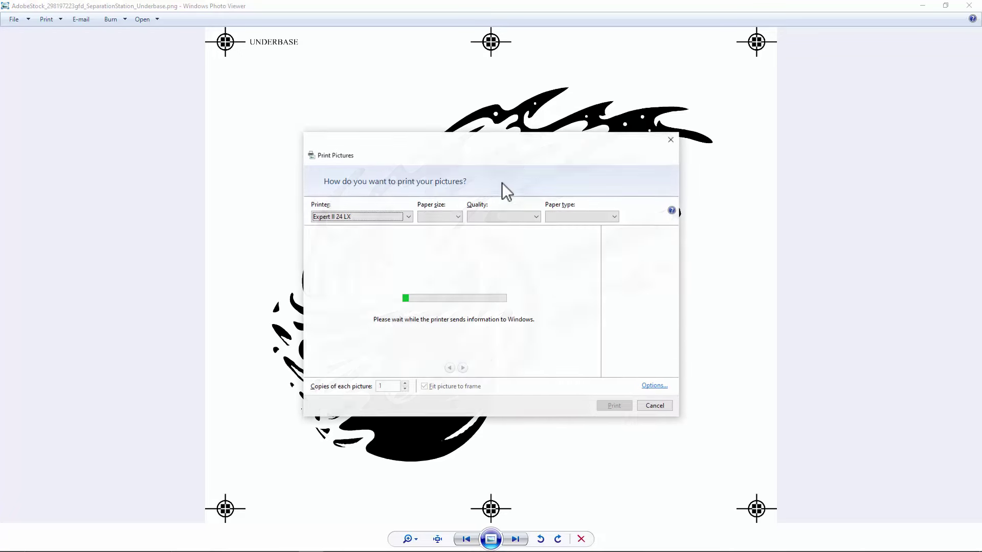
click(398, 224)
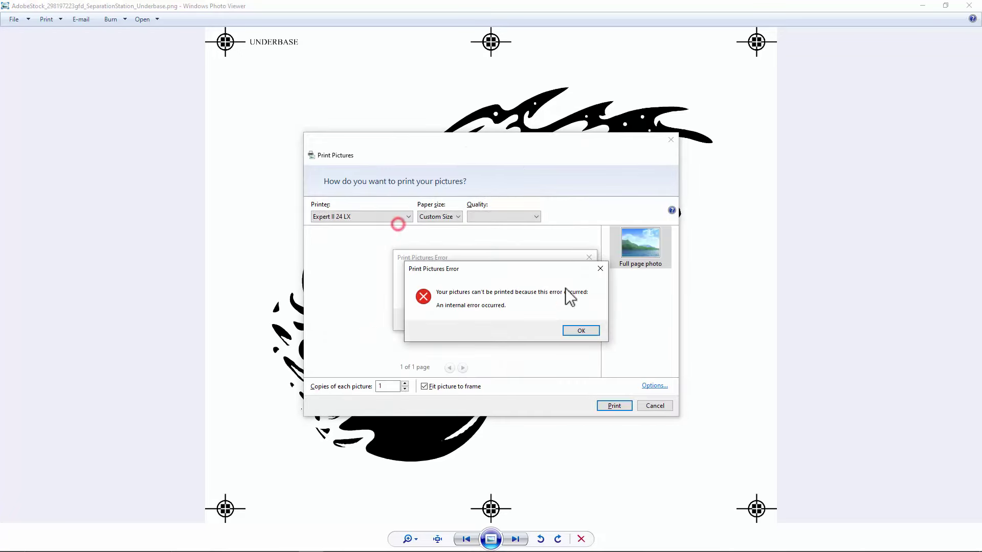
click(597, 275)
click(612, 280)
click(622, 291)
click(599, 269)
click(589, 257)
click(358, 217)
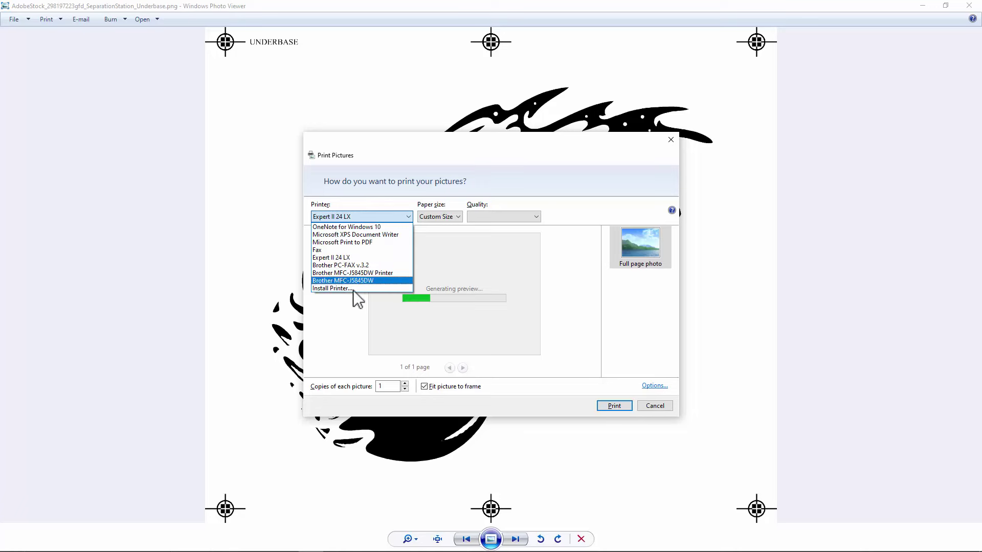
click(357, 273)
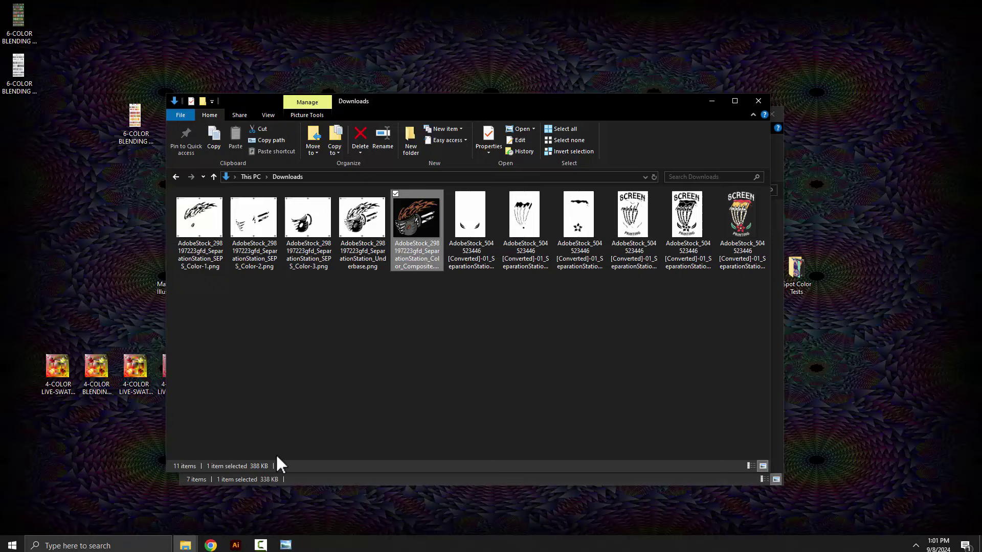
Step: View the coffee-mug underbase PNG from the Downloads folder and close it
click(362, 333)
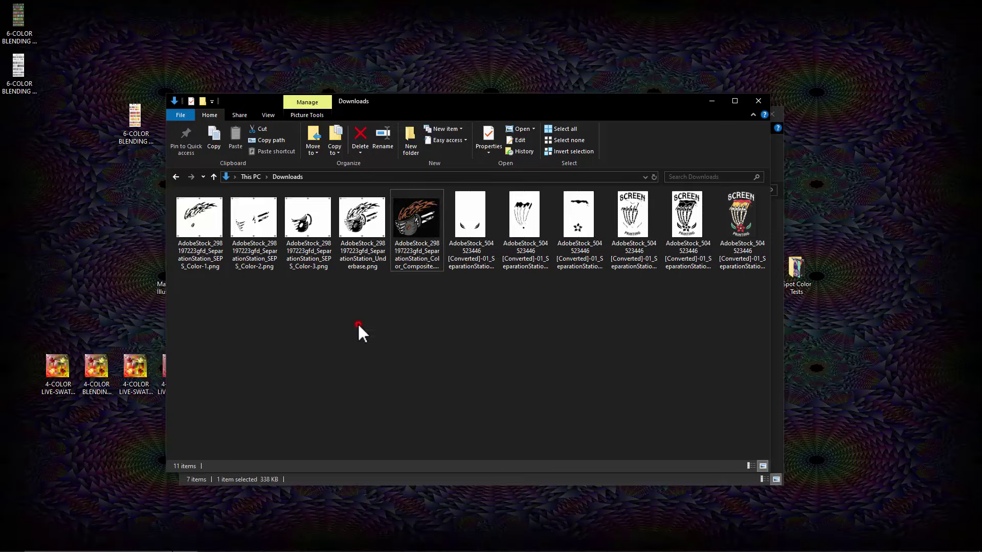
double_click(364, 223)
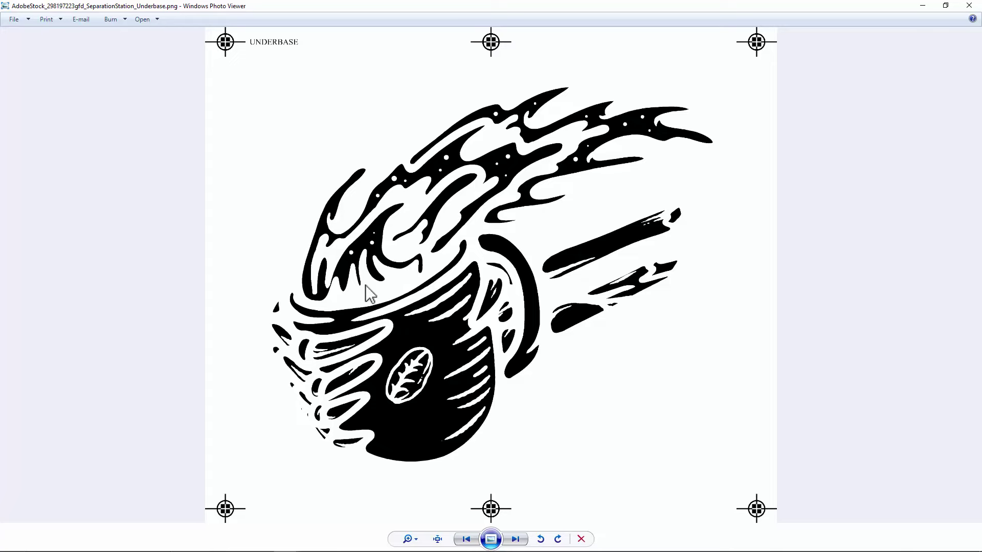
click(969, 7)
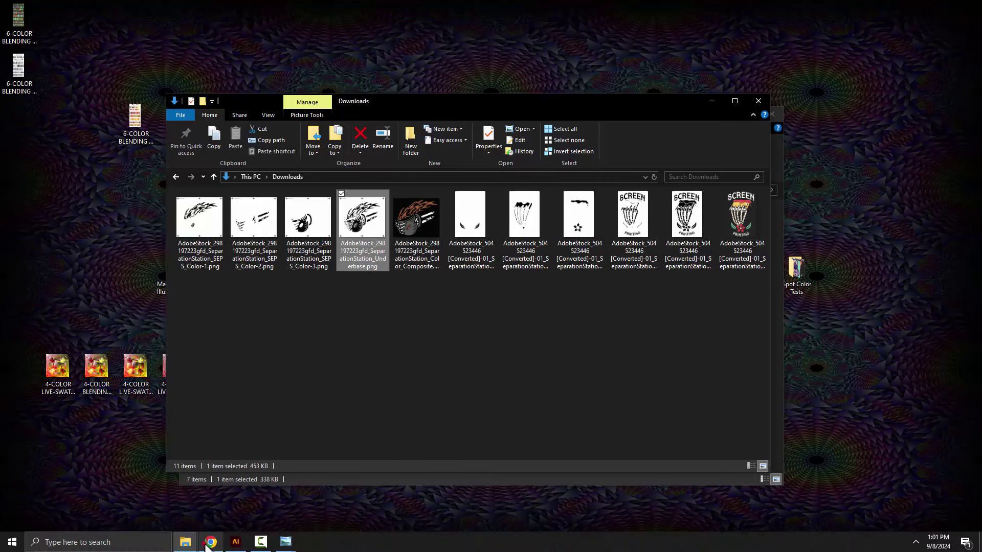
Step: Clear the open windows off the desktop and open SeparationStation.html in the browser
click(208, 545)
click(978, 7)
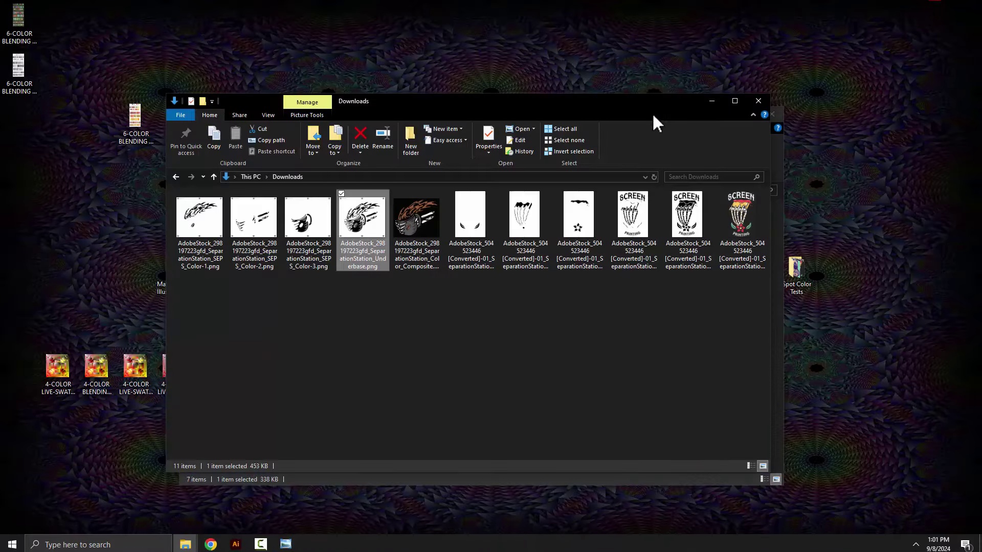
click(712, 101)
click(725, 113)
double_click(492, 177)
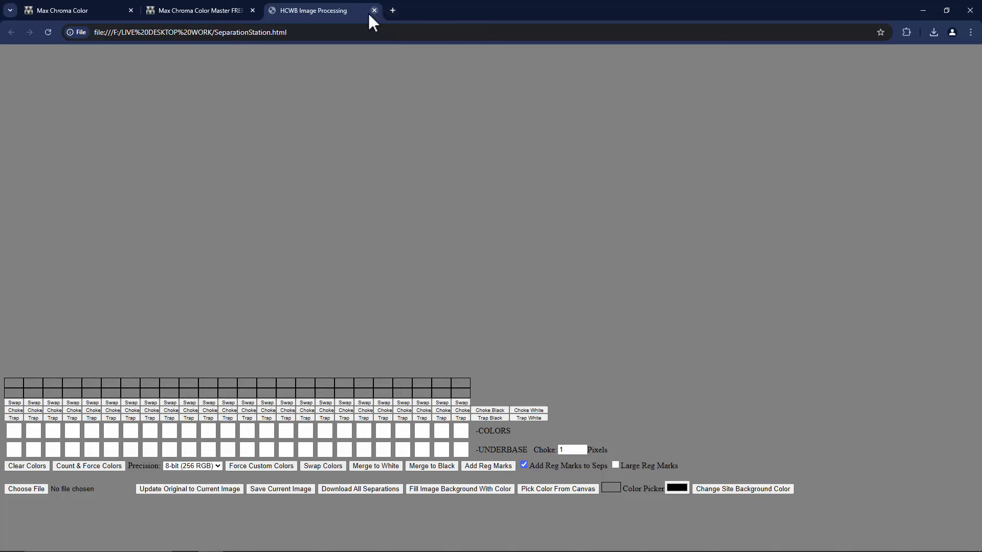
Step: Return to the coffee-mug underbase image, print it with Fit picture to frame turned off, and close the viewer
click(923, 10)
mouse_move(284, 540)
click(311, 498)
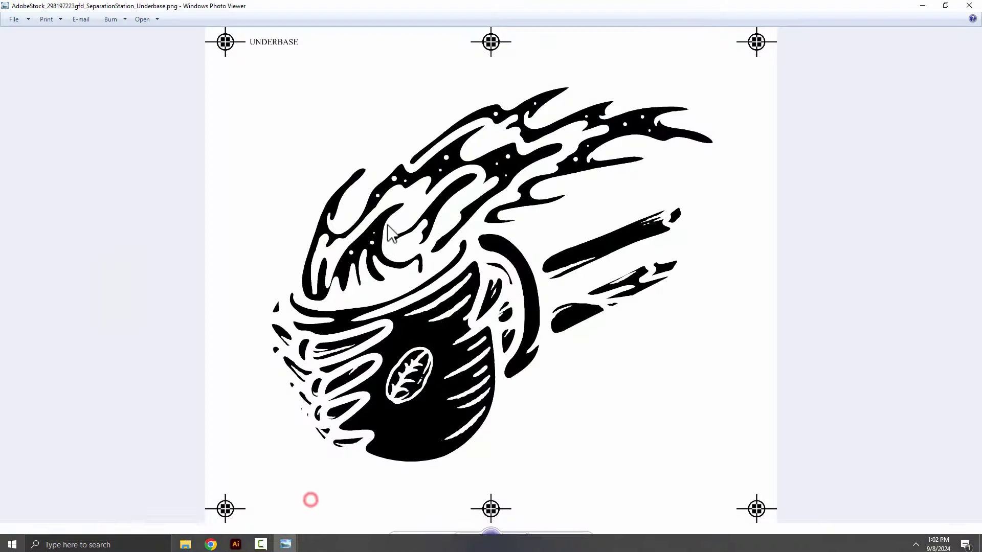
key(ctrl+p)
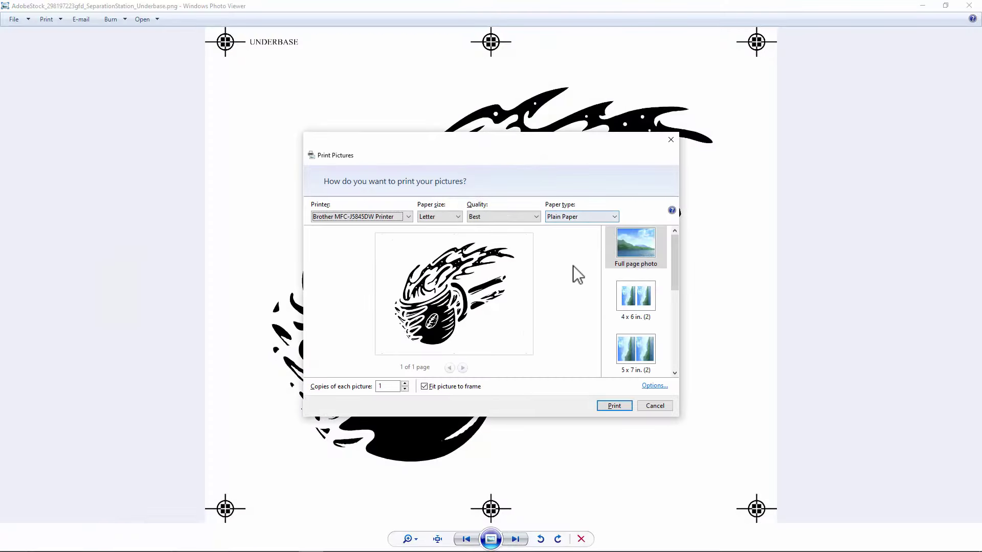
click(424, 387)
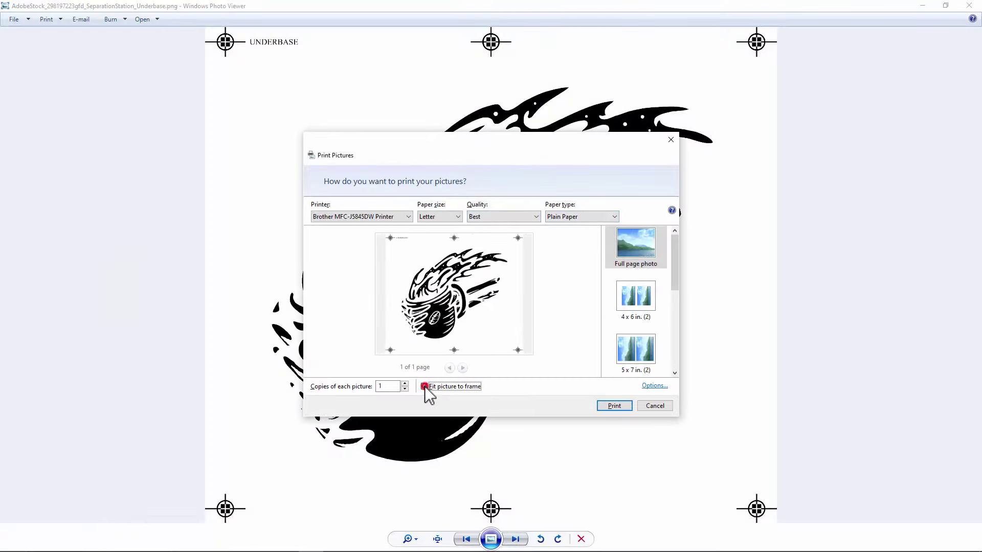
click(614, 406)
scroll(566, 274, up, 10)
scroll(566, 274, down, 10)
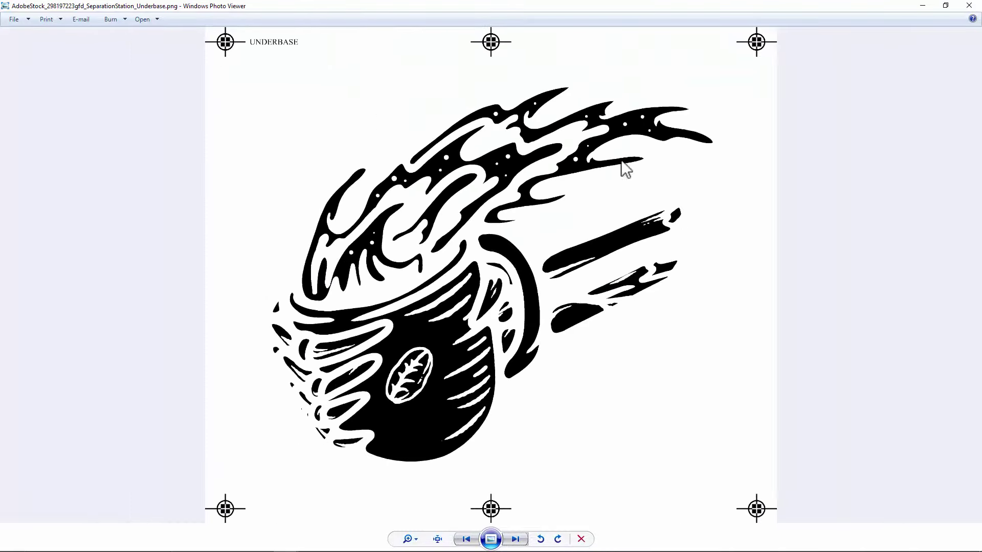
click(968, 6)
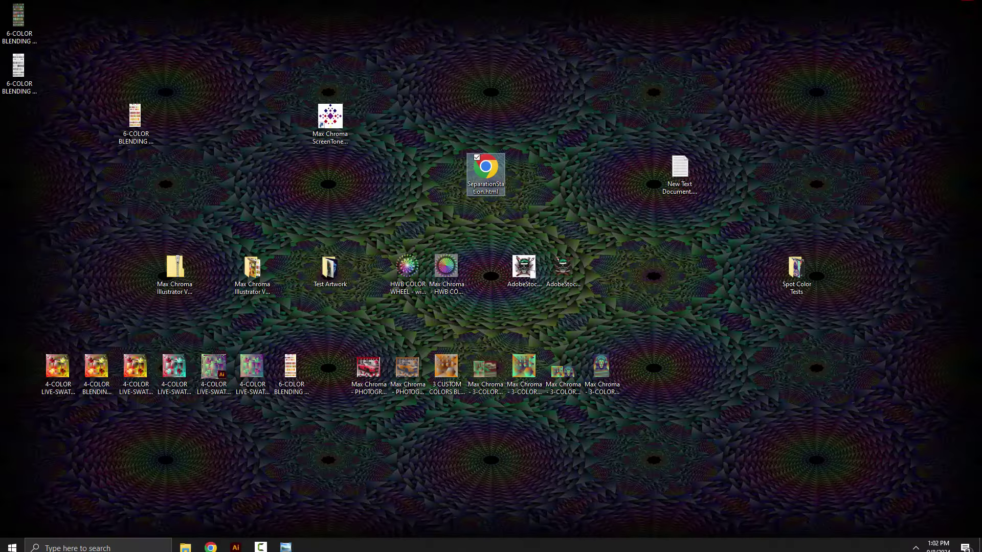
Step: View the AdobeStock image stored on the desktop, close it and select the Spot Color Tests folder
double_click(524, 266)
click(969, 5)
click(796, 271)
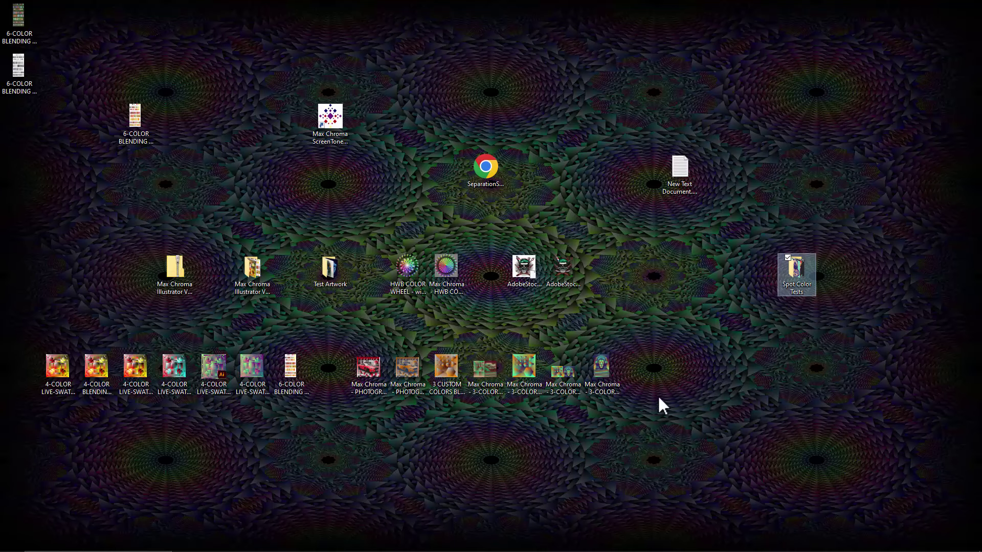
Step: Switch to Chrome and open the ScreenTone Solid Spot-Colors web app from the Max Chroma FREE Apps page
key(alt+Tab)
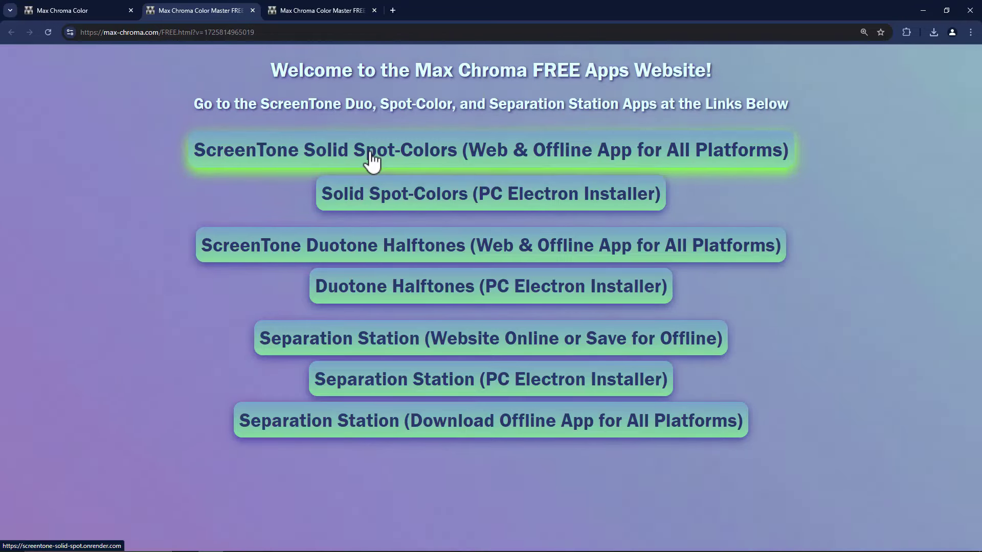
click(642, 153)
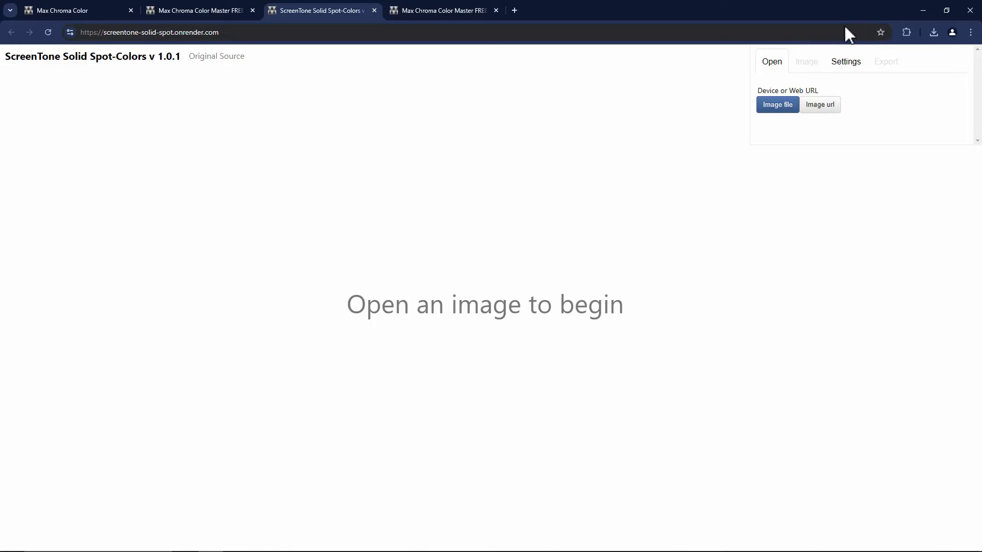
Step: Examine the site settings for screentone-solid-spot.onrender.com, compare them with the app page, and close the settings
click(70, 32)
click(102, 132)
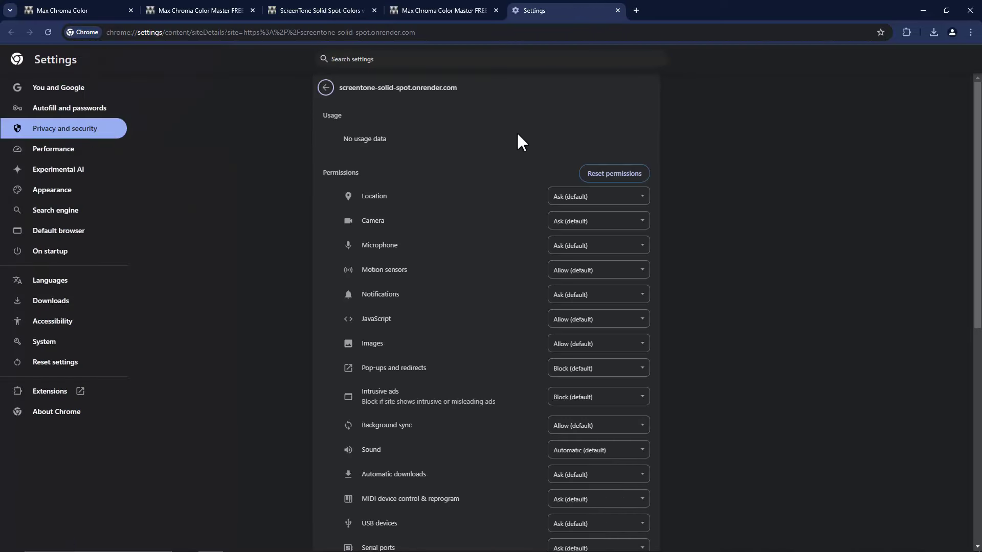
click(444, 10)
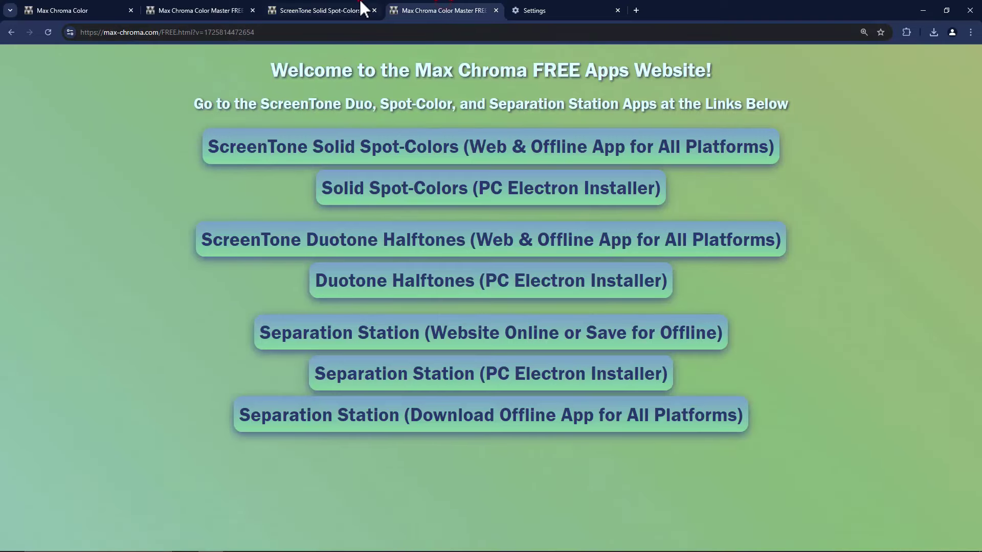
click(362, 8)
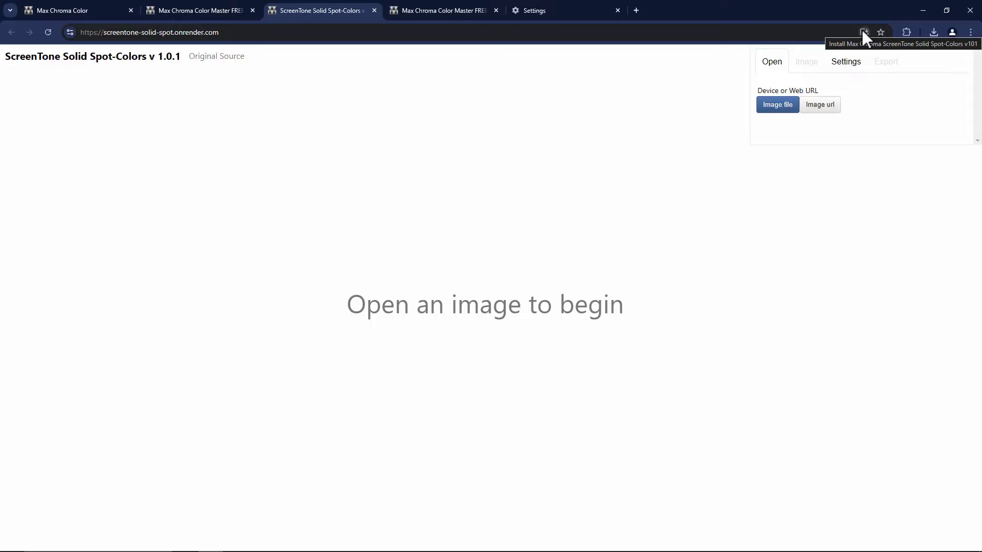
click(562, 10)
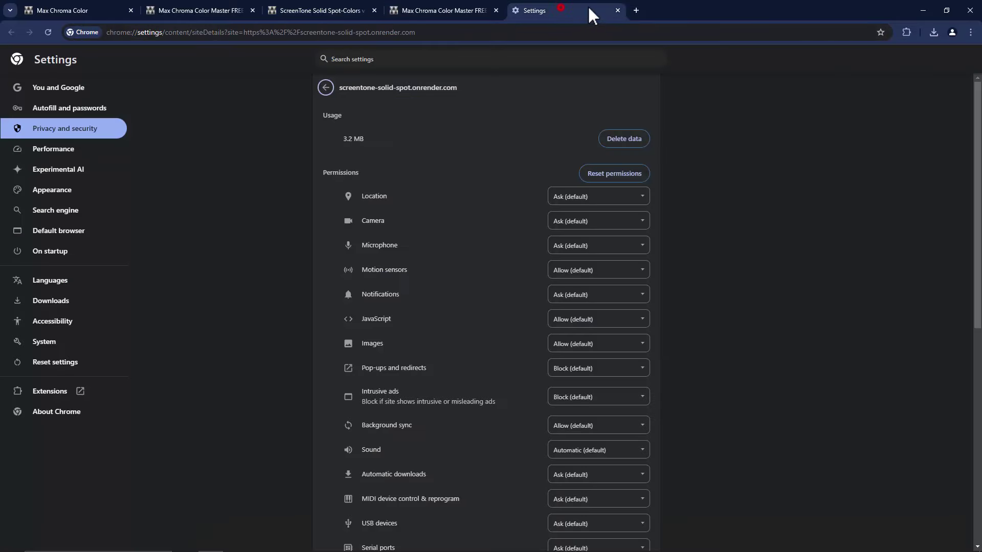
click(618, 10)
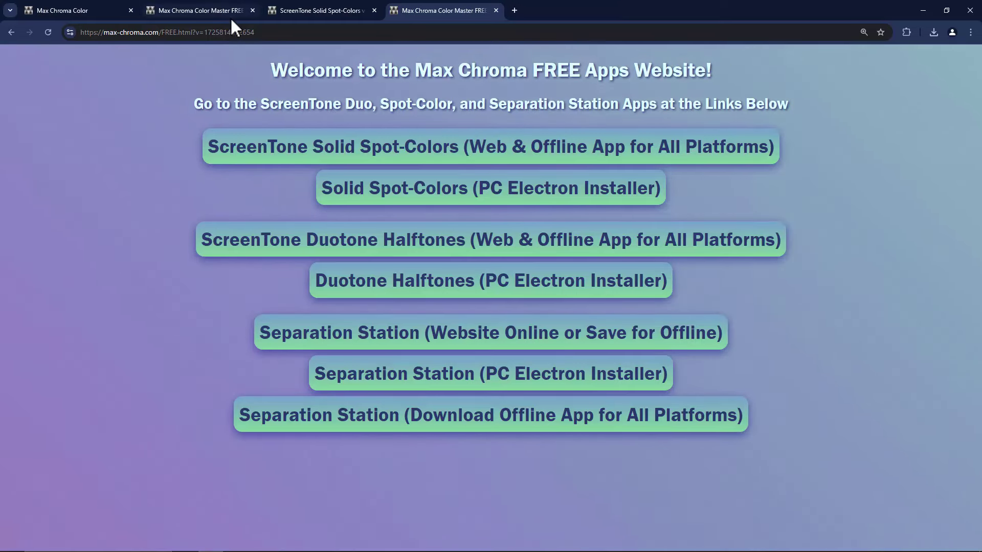
Step: Return to the ScreenTone Solid Spot-Colors page and move its tab to the end of the browser's tab row
click(345, 7)
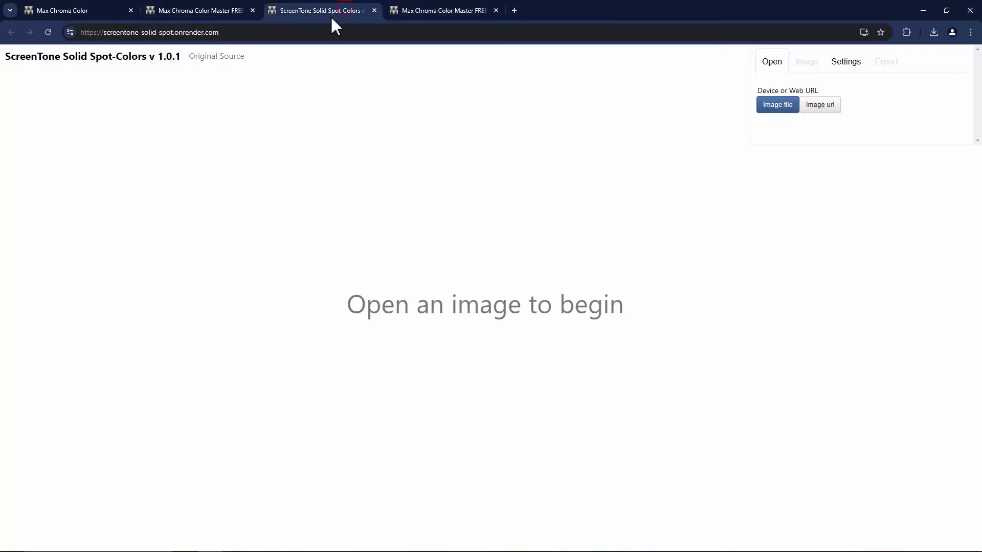
drag(330, 15, 443, 16)
drag(31, 60, 154, 58)
click(215, 71)
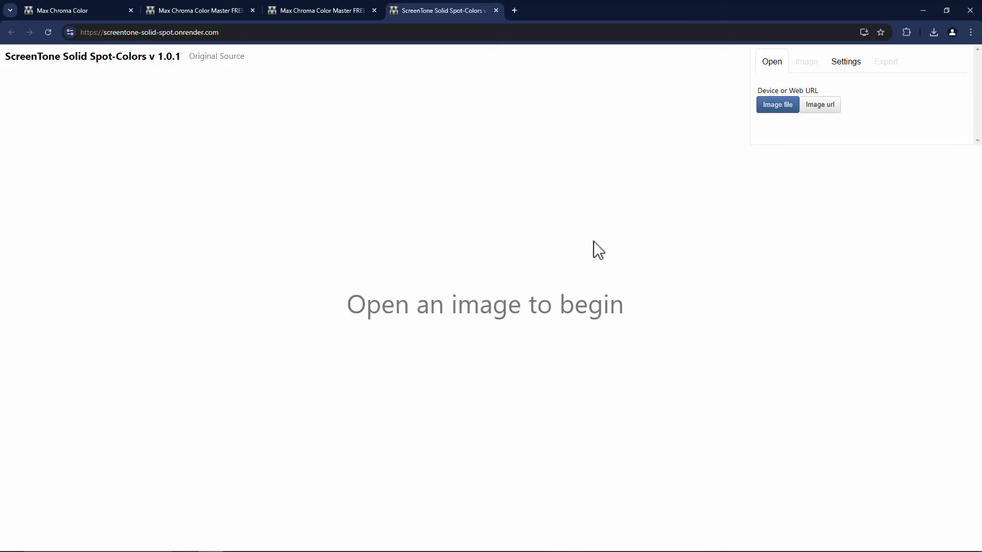
Step: Install Max Chroma ScreenTone Solid Spot-Colors v101 as an app, close its window and minimize the browser
click(864, 32)
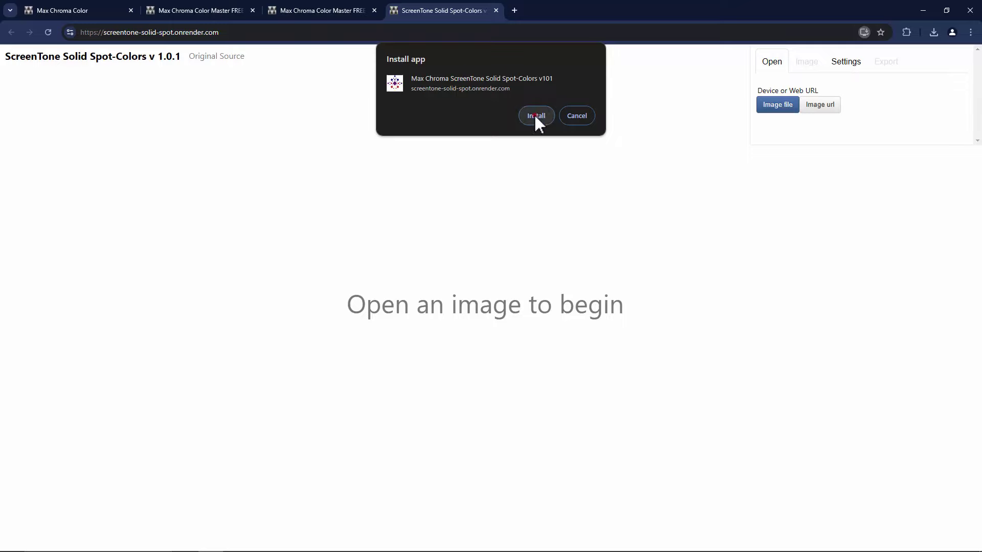
click(535, 115)
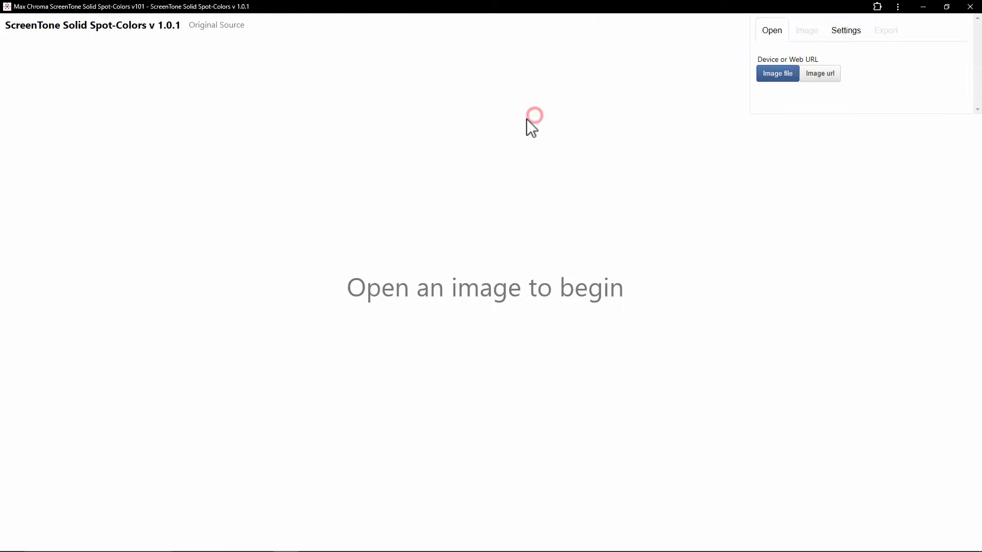
click(947, 6)
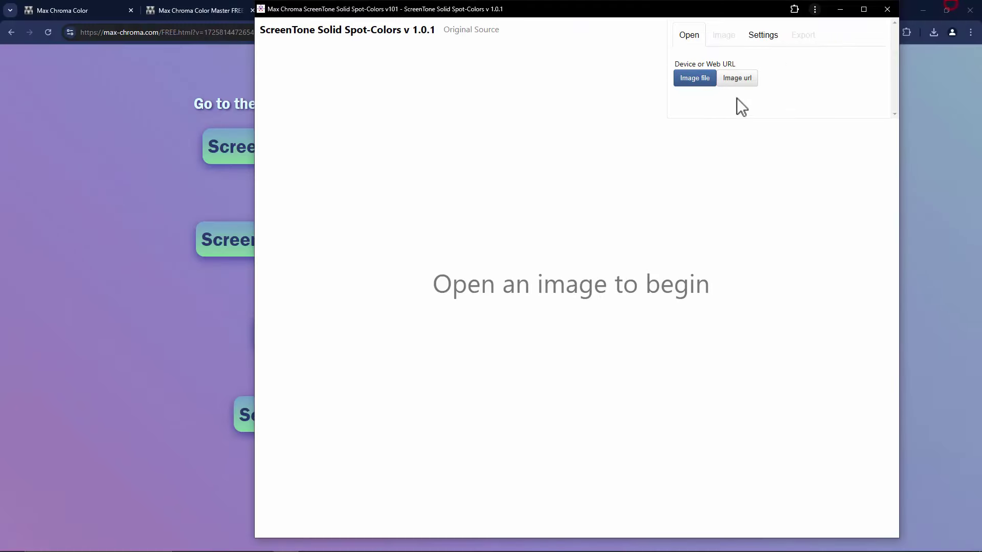
click(886, 10)
click(923, 10)
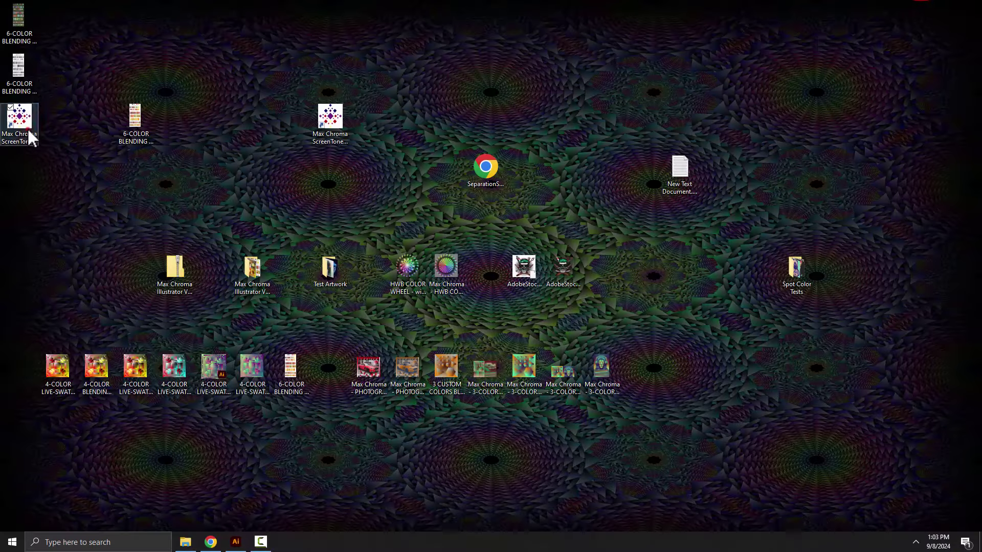
Step: Move the new ScreenTone Solid Spot-Colors shortcut near the SeparationStation file on the desktop, launch the app and maximize it
drag(28, 136, 562, 109)
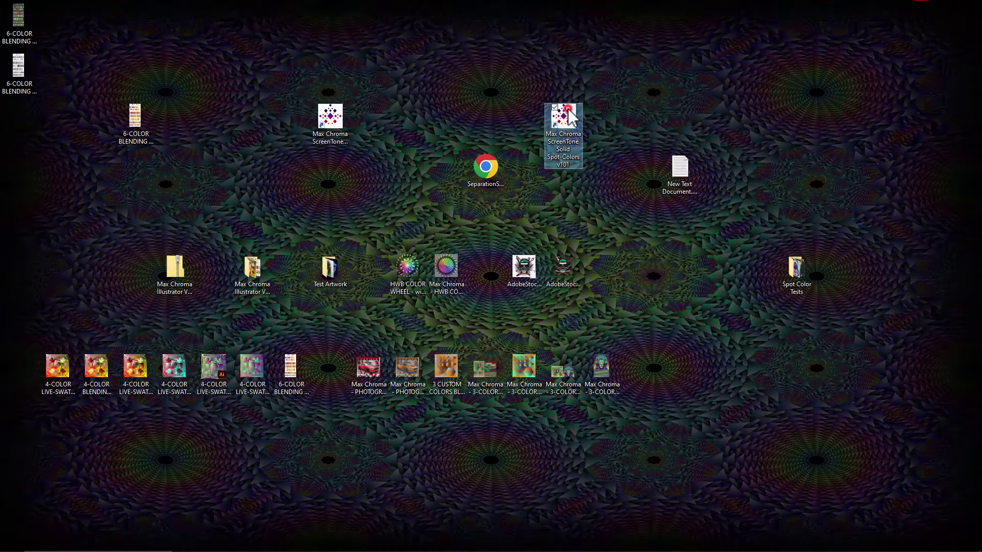
double_click(563, 109)
click(863, 9)
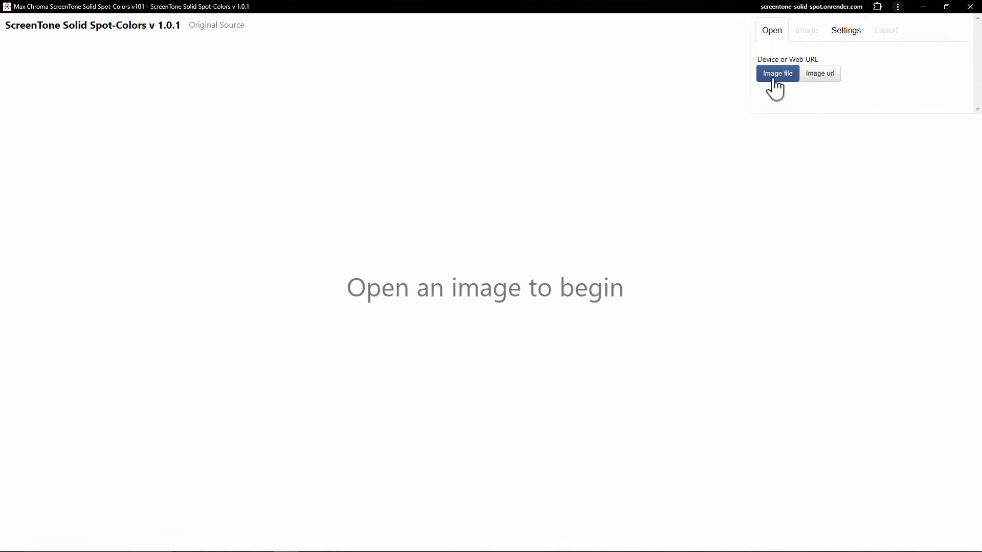
Step: Minimize the ScreenTone app and switch to the SCREEN PRINTING artwork document in Adobe Illustrator
click(923, 8)
click(922, 8)
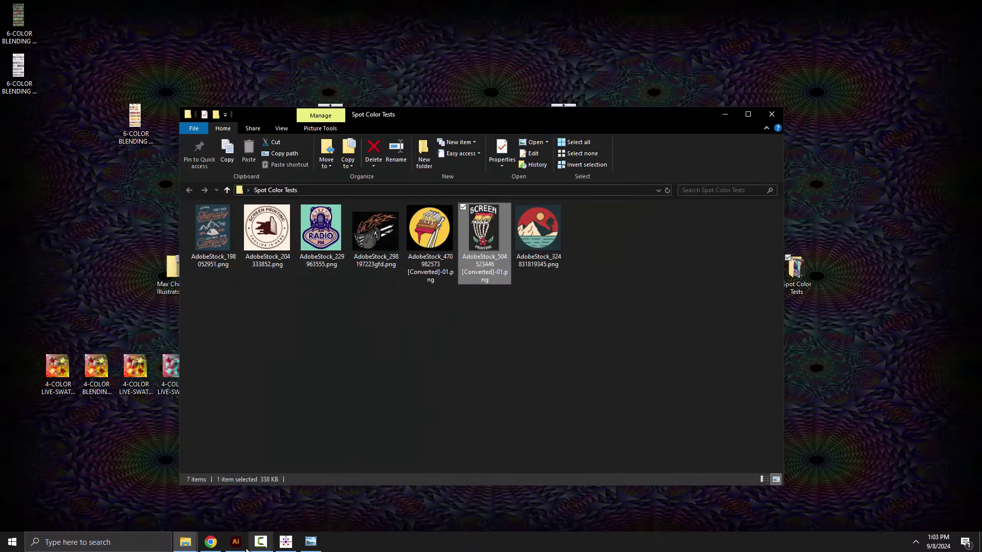
click(244, 544)
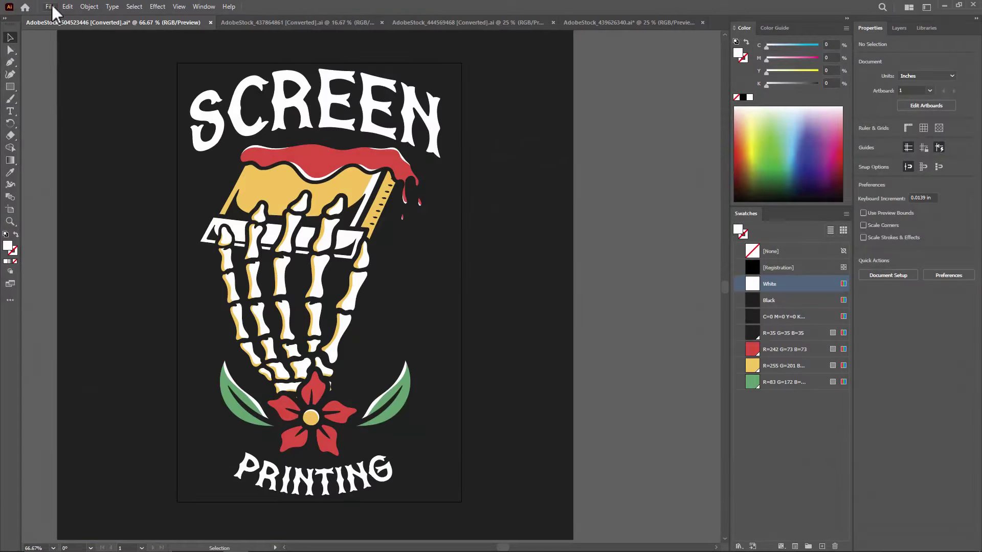
Step: Export the SCREEN PRINTING artwork by artboard as a PNG named "AdobeStock_504523446 - fuzzy"
click(49, 7)
mouse_move(68, 228)
click(235, 239)
drag(167, 422, 135, 428)
text(-)
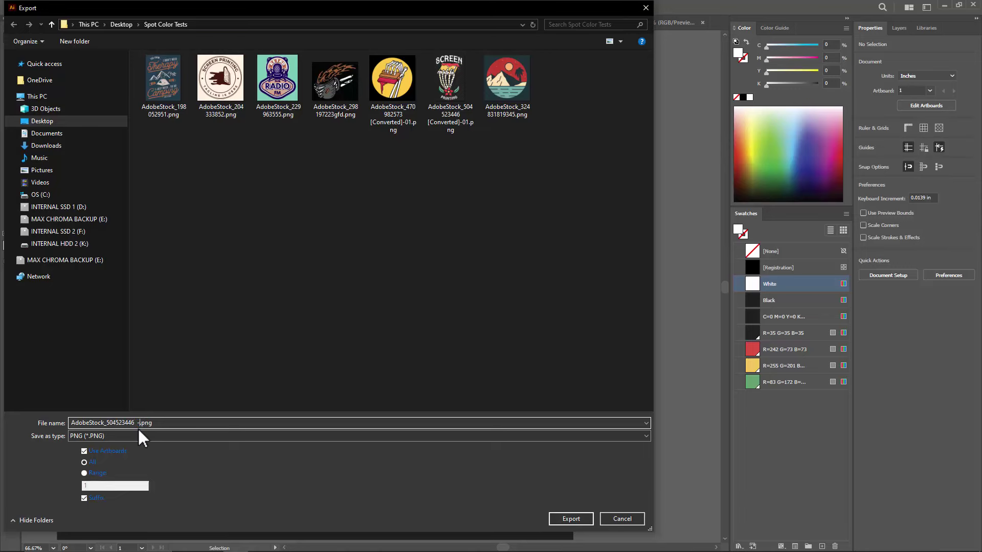
key(Return)
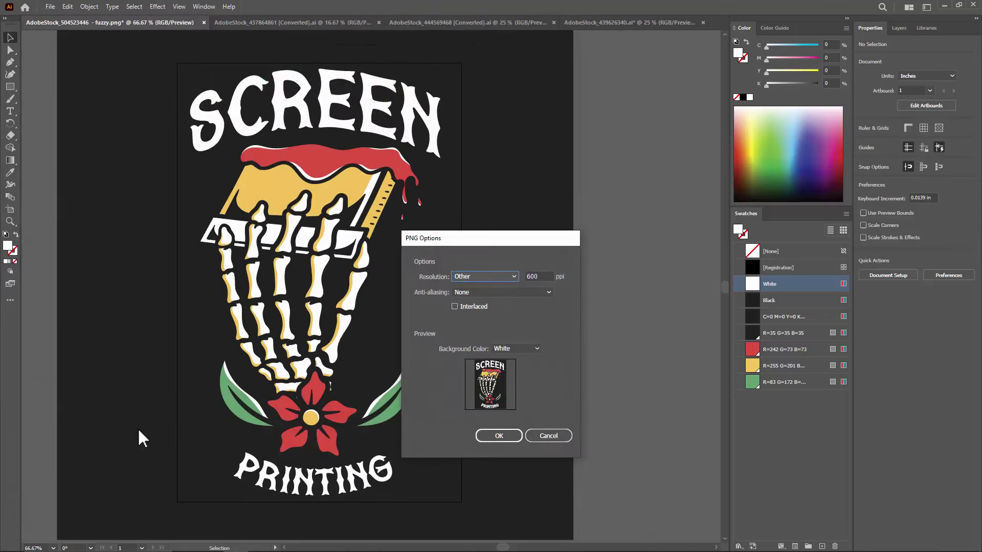
click(531, 275)
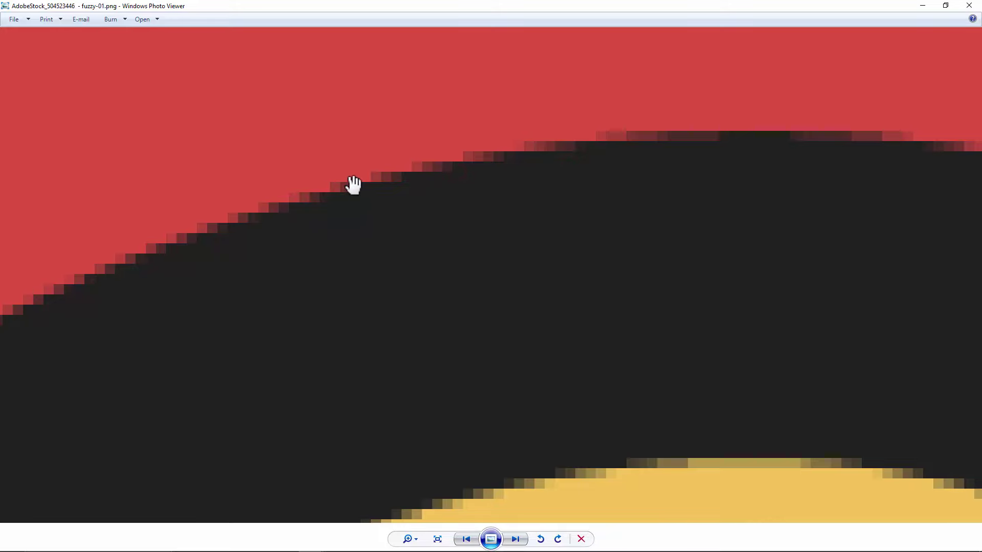
Step: Close the image viewer and load AdobeStock_504523446 - fuzzy-01.png into SeparationStation, opened from the desktop
click(969, 5)
click(725, 113)
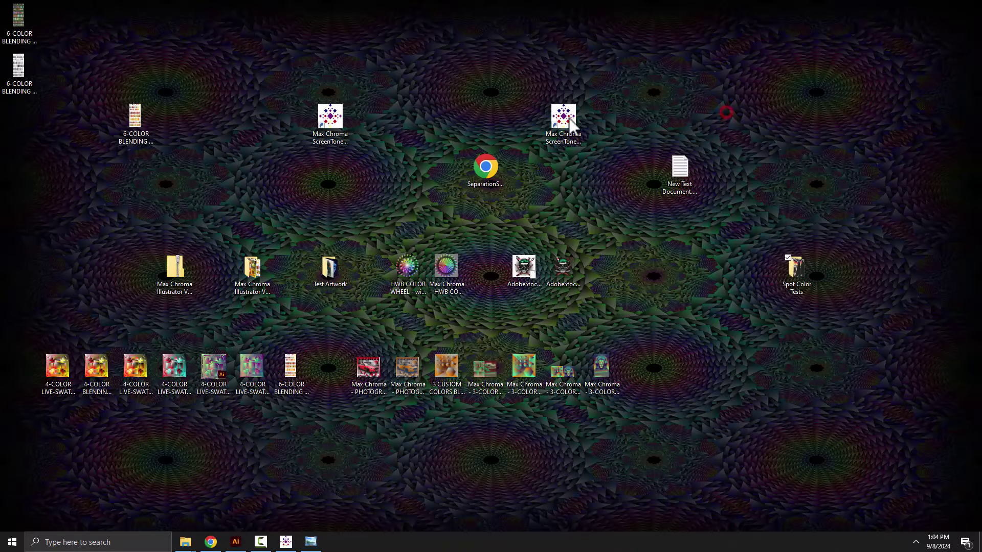
click(488, 172)
double_click(487, 172)
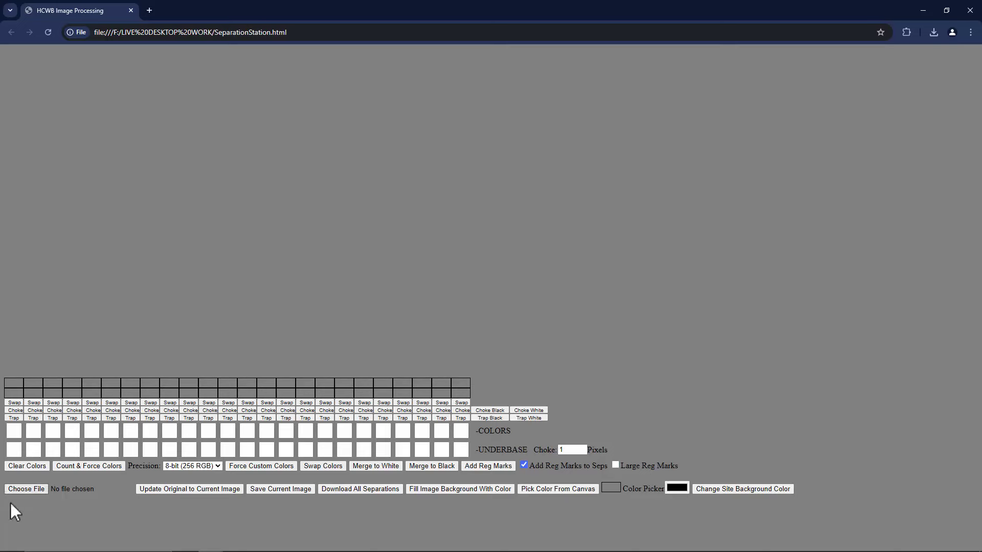
click(27, 489)
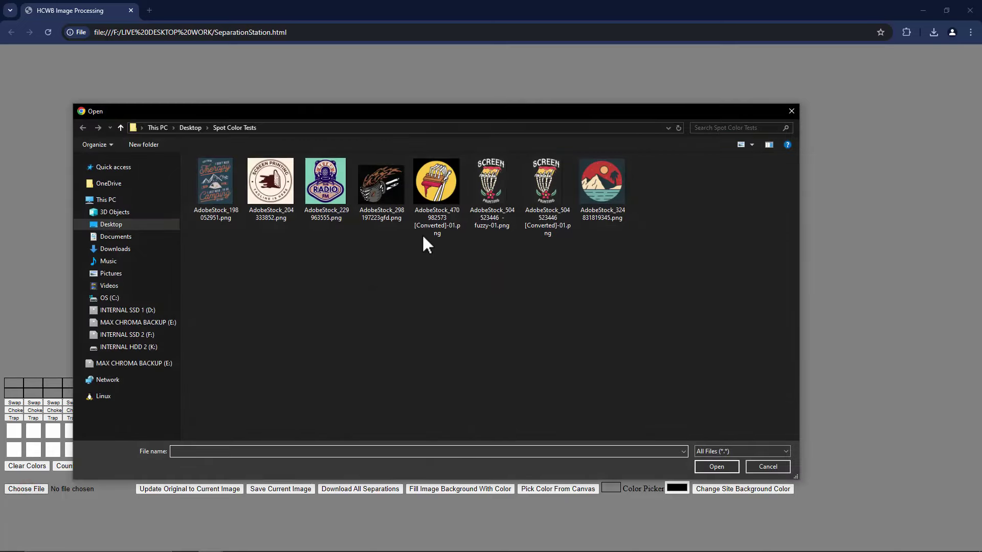
double_click(491, 202)
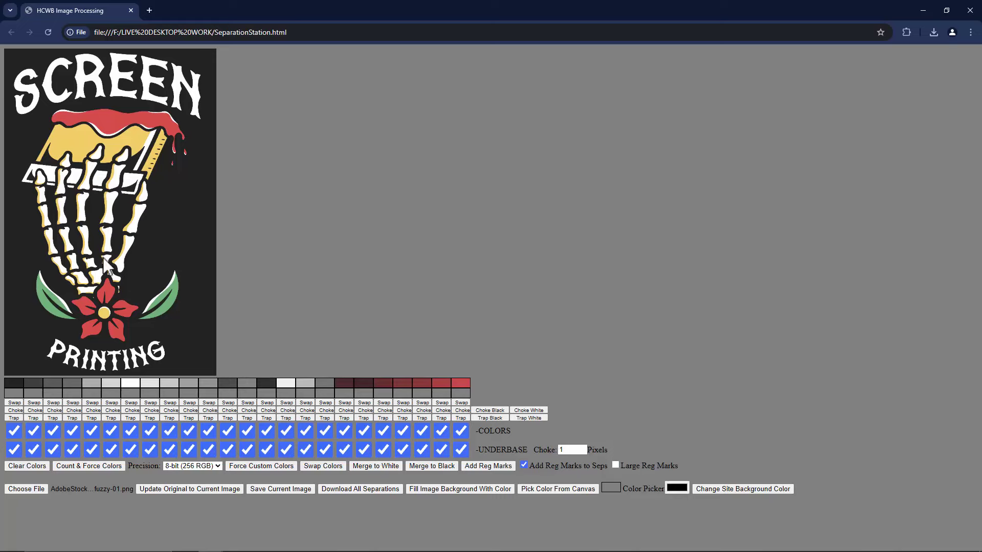
Step: Reload and minimize SeparationStation, and open AdobeStock_504523446 - fuzzy-01.png in the ScreenTone Solid Spot-Colors app
click(50, 32)
click(924, 11)
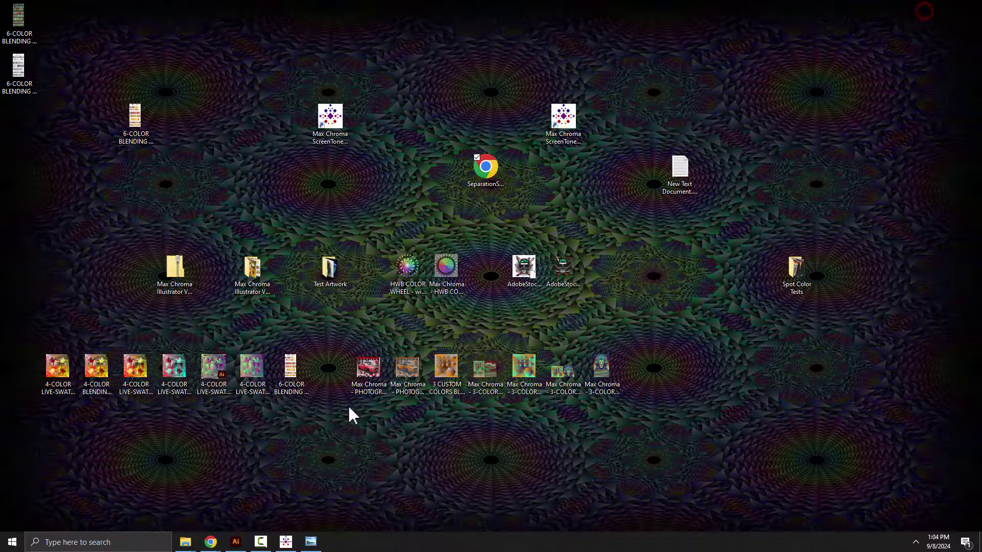
click(285, 543)
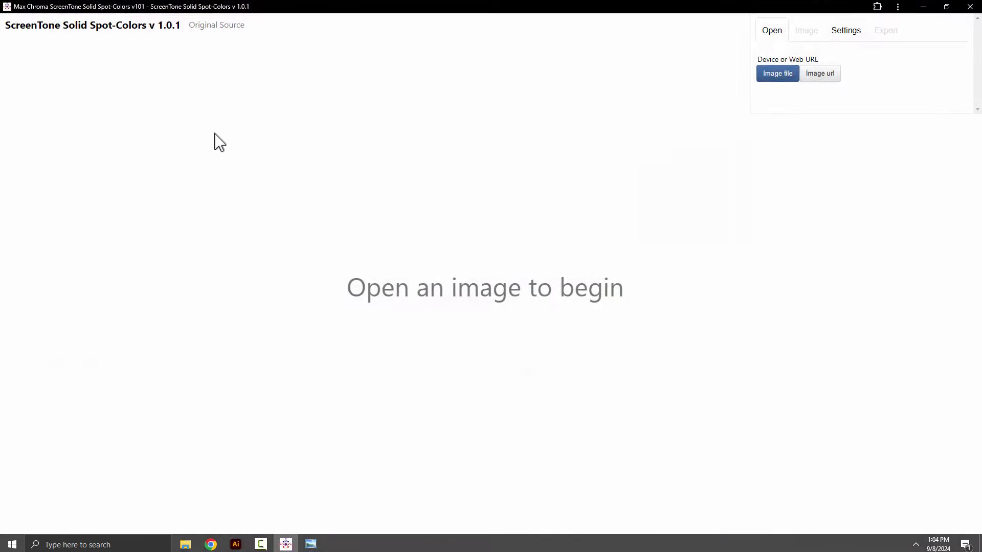
drag(15, 30, 157, 26)
click(156, 27)
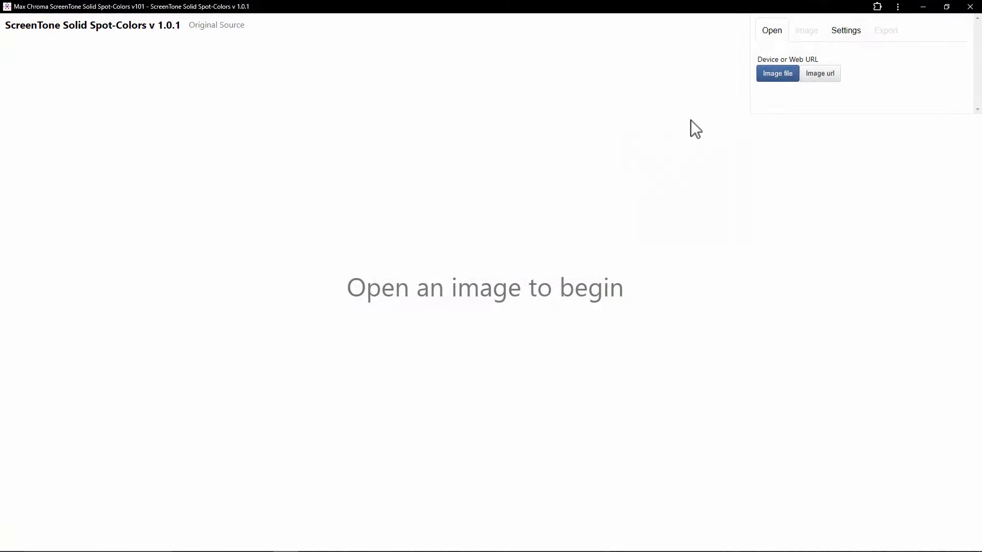
click(784, 81)
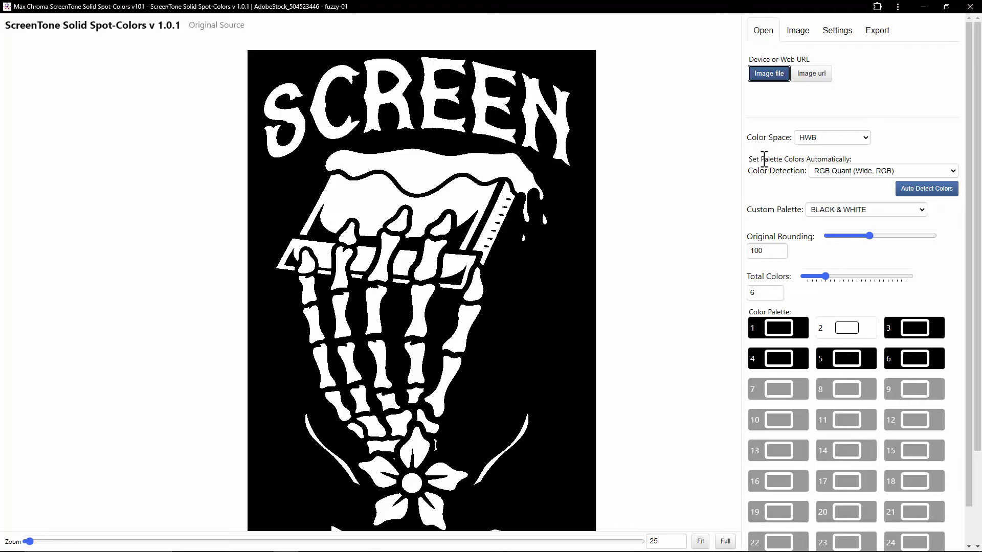
Step: Show the source image beside the processed result and set the image size to 100%
click(797, 31)
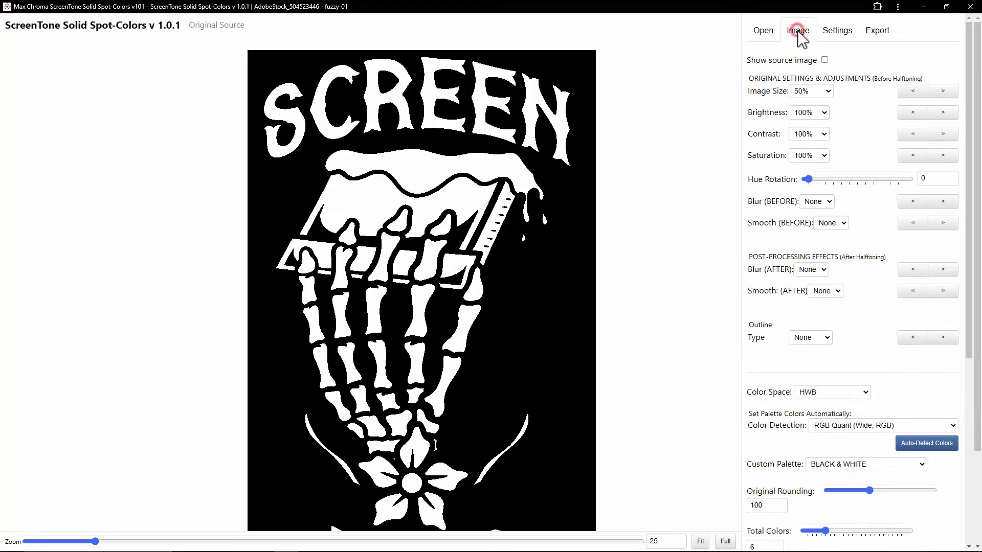
click(824, 60)
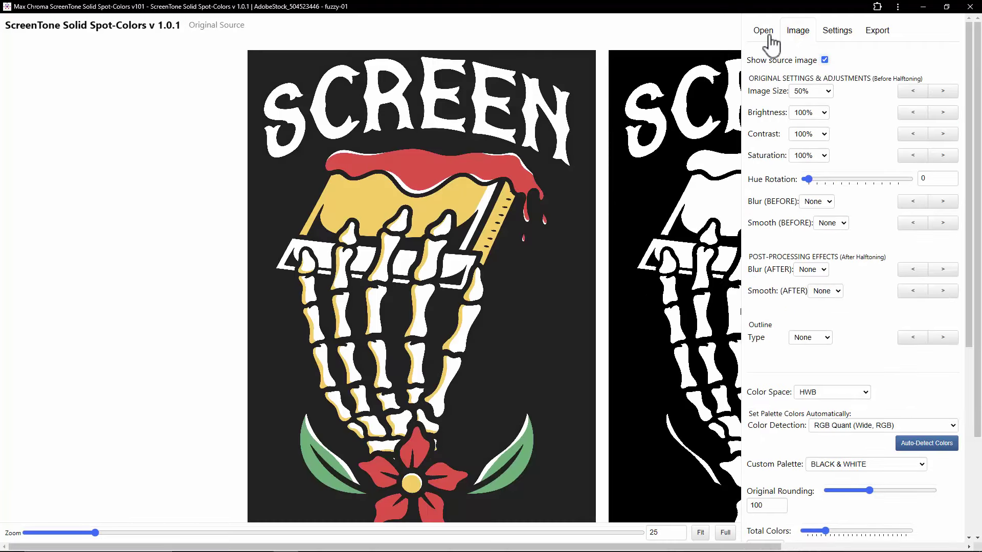
click(825, 93)
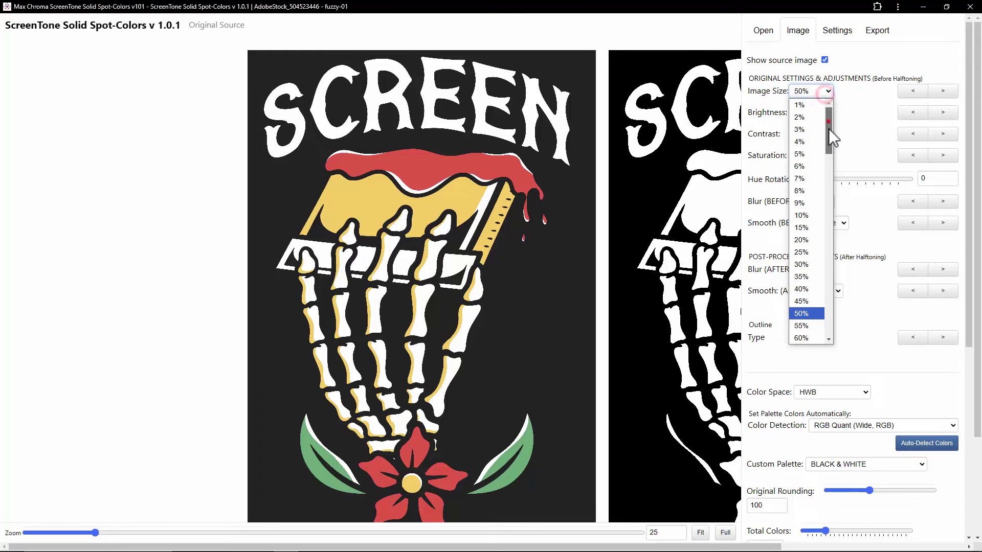
click(808, 226)
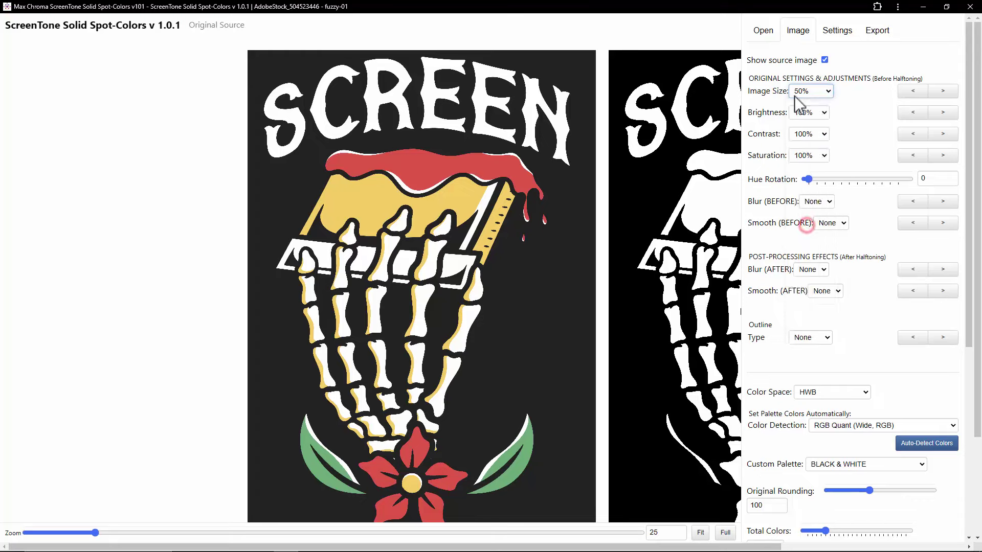
Step: Reduce the total colors to 5 and auto-detect the palette using RGB Quant (Wide, RGB)
click(763, 30)
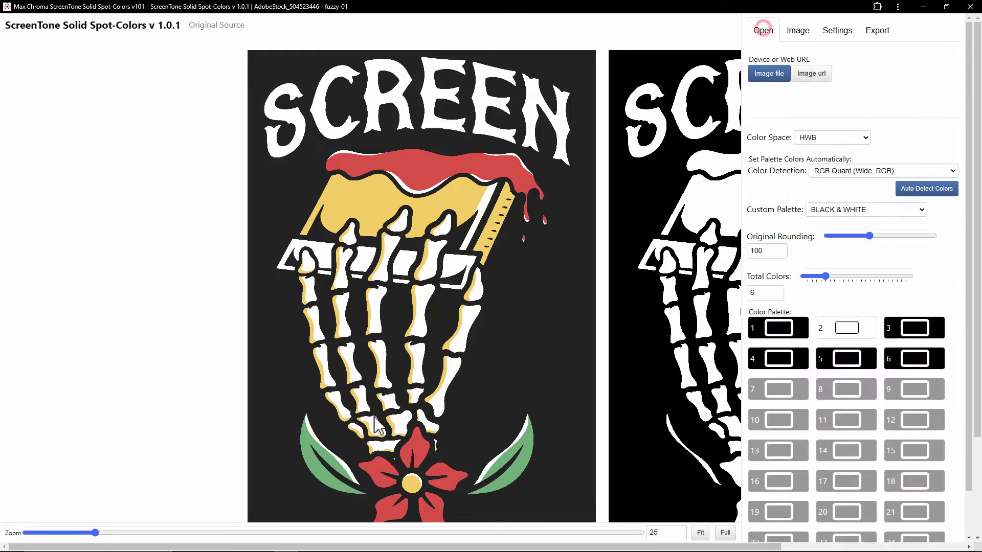
scroll(336, 543, right, 5)
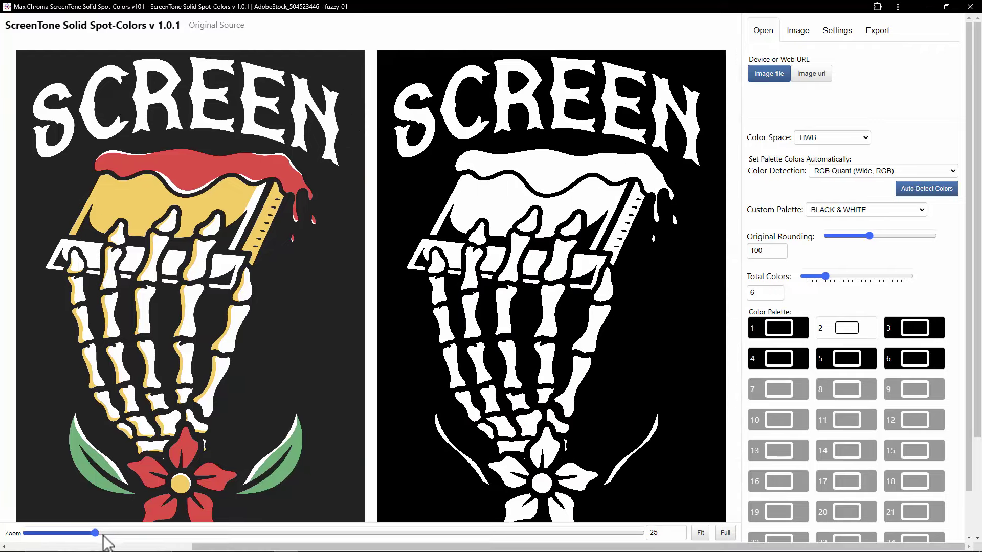
drag(96, 533, 82, 532)
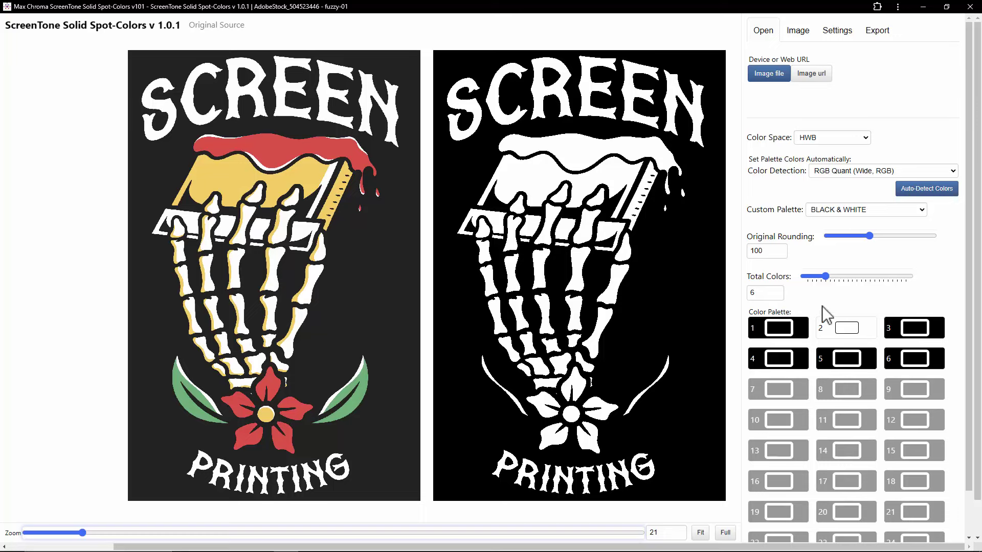
click(777, 293)
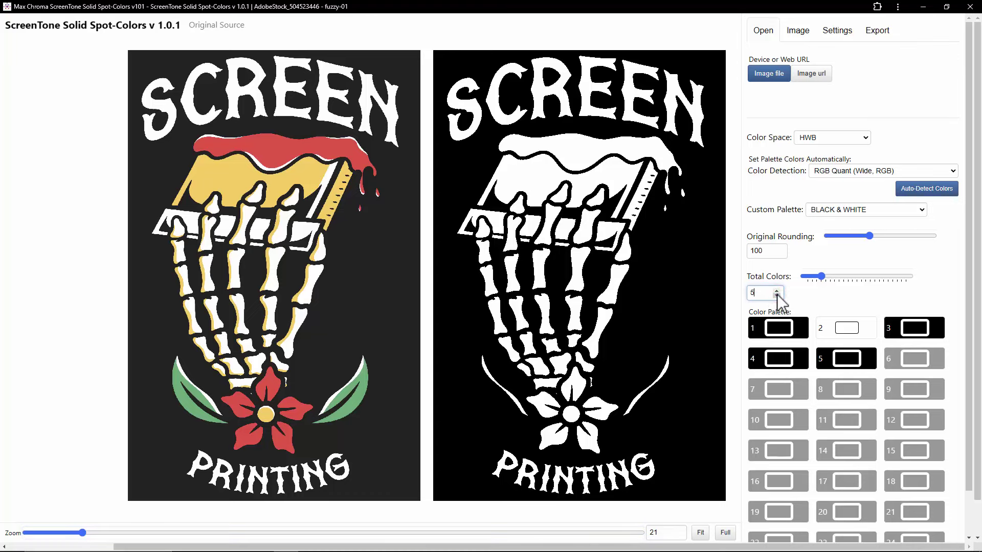
click(924, 189)
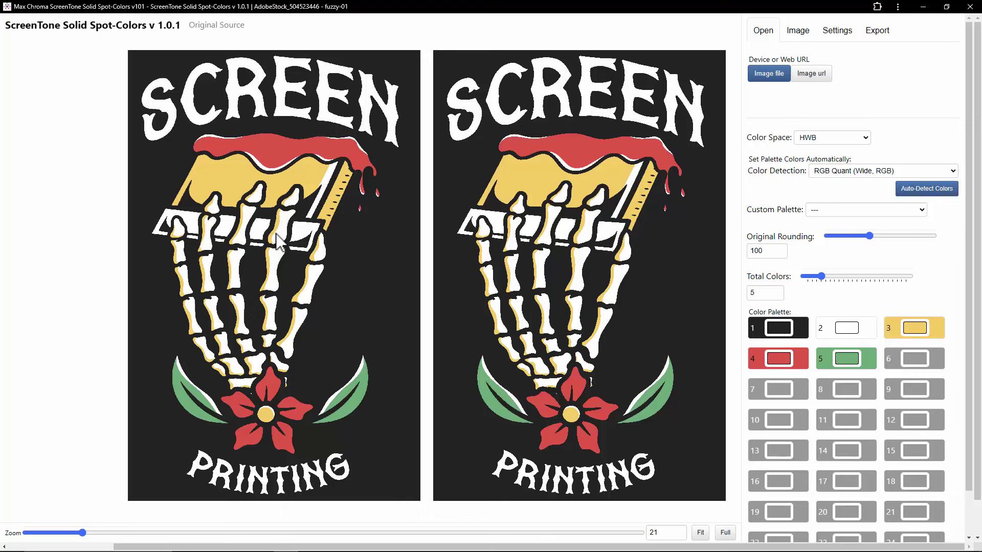
Step: Examine the processed artwork's lettering and red drip edges up close for stray-colored pixels
drag(284, 532, 77, 533)
drag(184, 547, 188, 548)
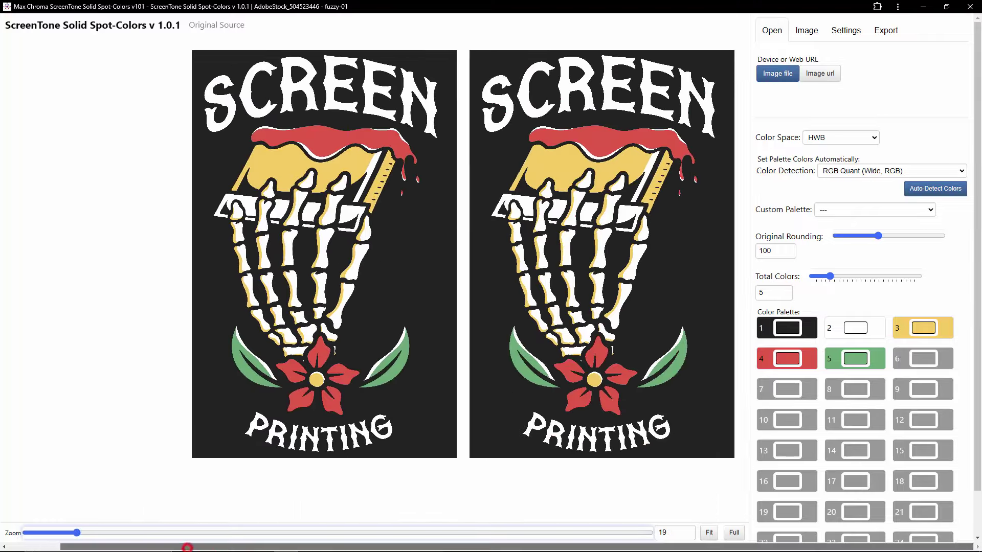
mouse_move(374, 533)
mouse_down()
mouse_move(438, 532)
mouse_move(389, 532)
mouse_up()
drag(248, 547, 856, 550)
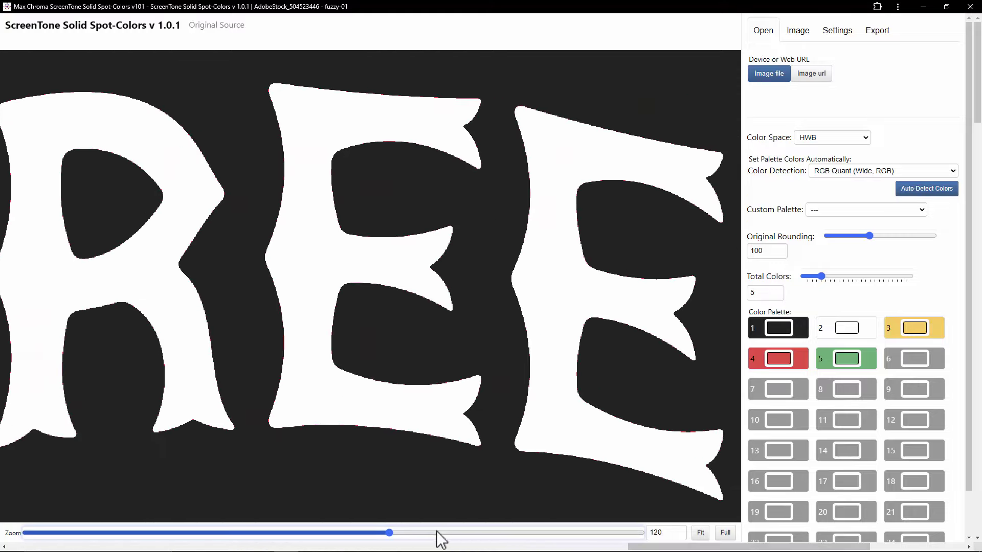
drag(417, 533, 611, 534)
scroll(587, 451, down, 10)
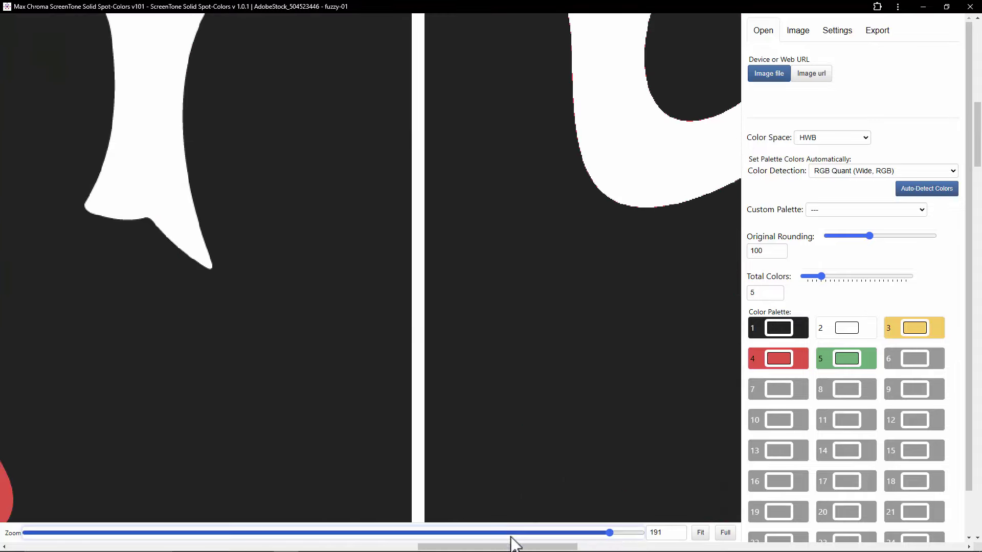
scroll(513, 543, down, 10)
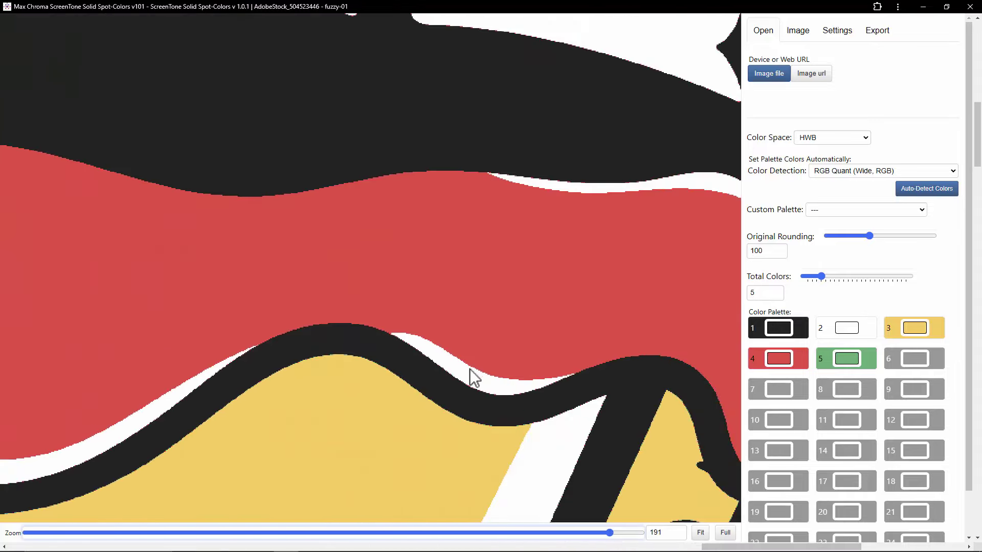
scroll(447, 361, down, 5)
scroll(649, 532, up, 9)
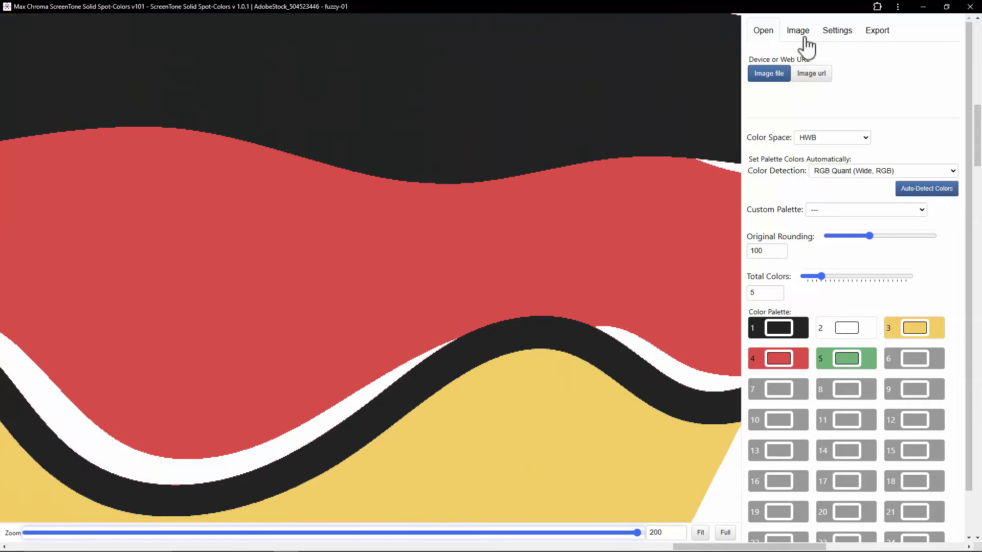
Step: Compare the red and yellow shape edges in the source and processed images by repeatedly showing and hiding the source image
click(800, 34)
click(822, 59)
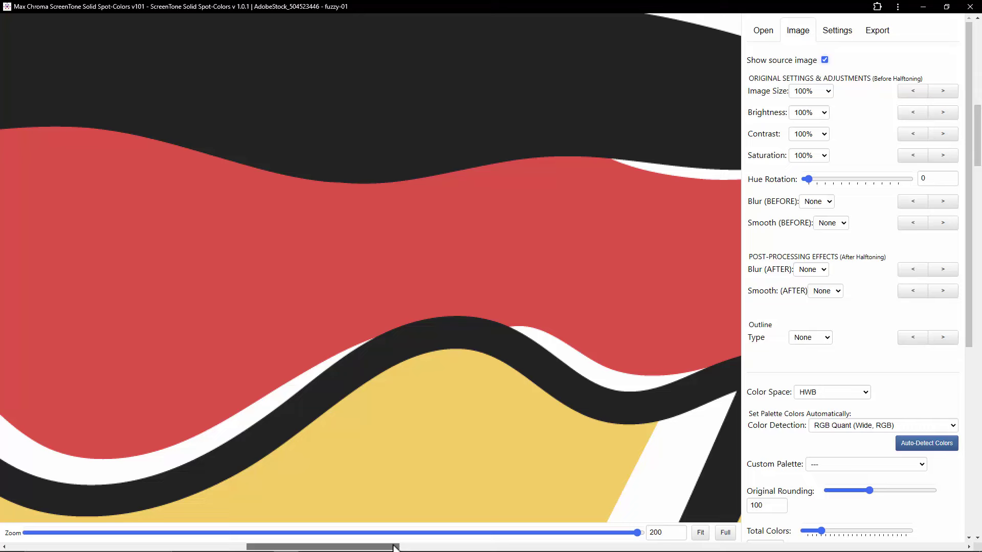
scroll(306, 346, left, 10)
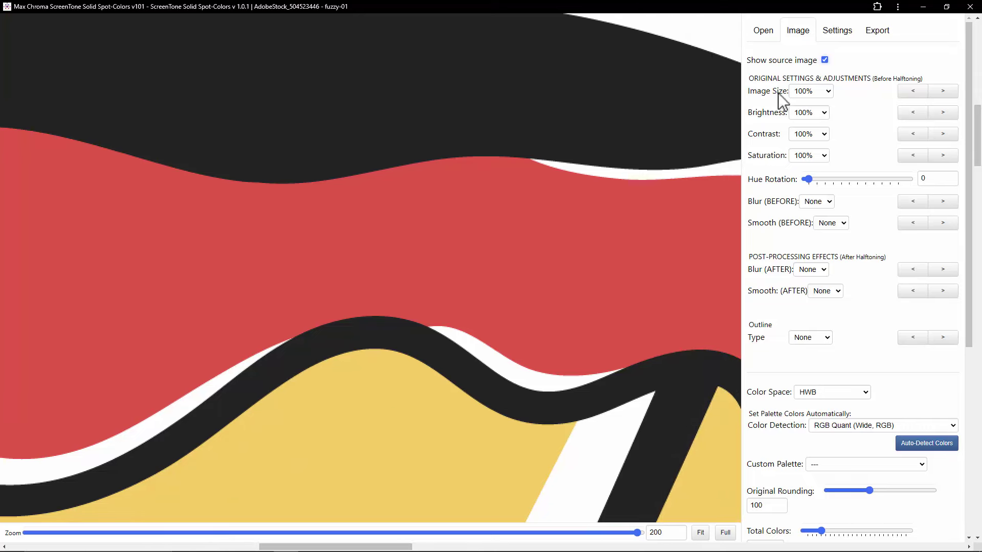
click(825, 59)
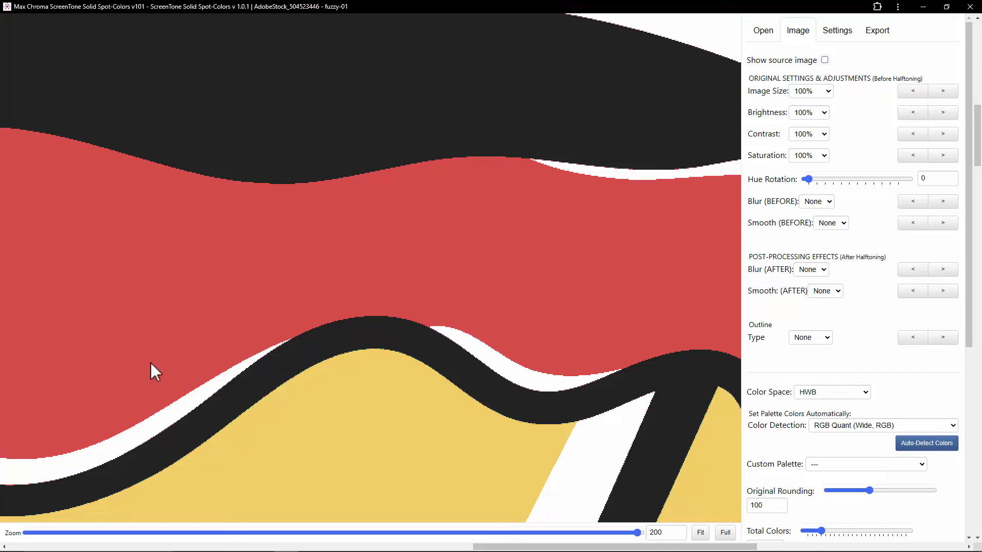
click(824, 60)
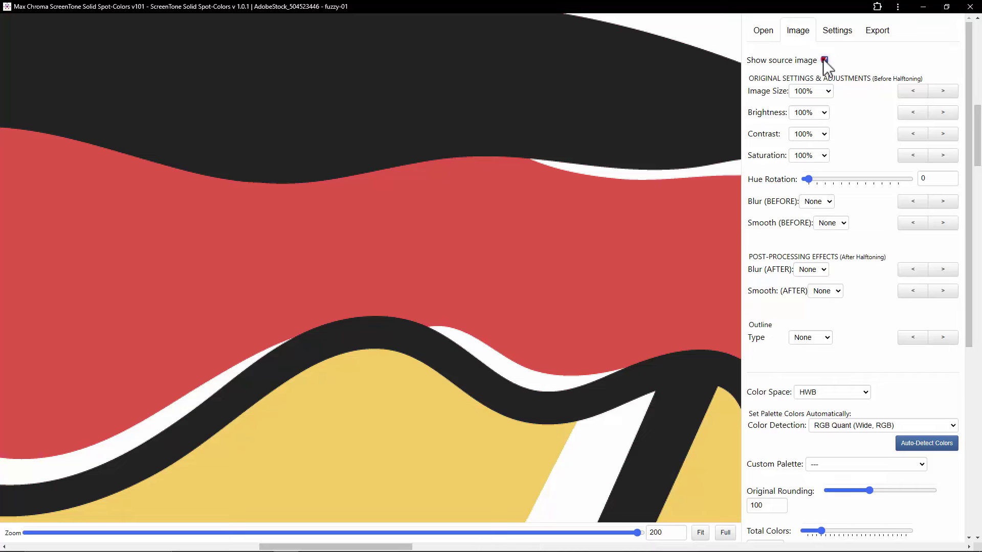
click(825, 60)
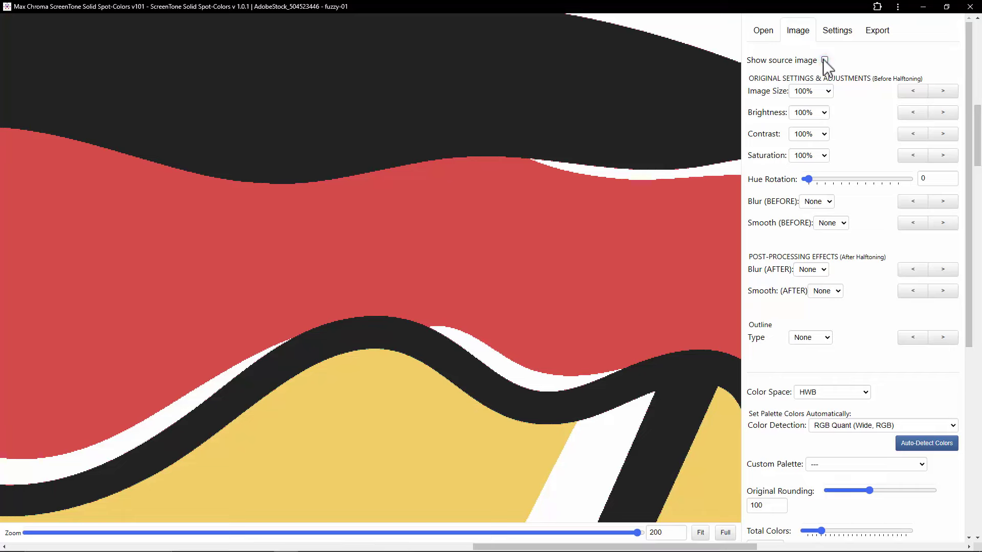
click(824, 59)
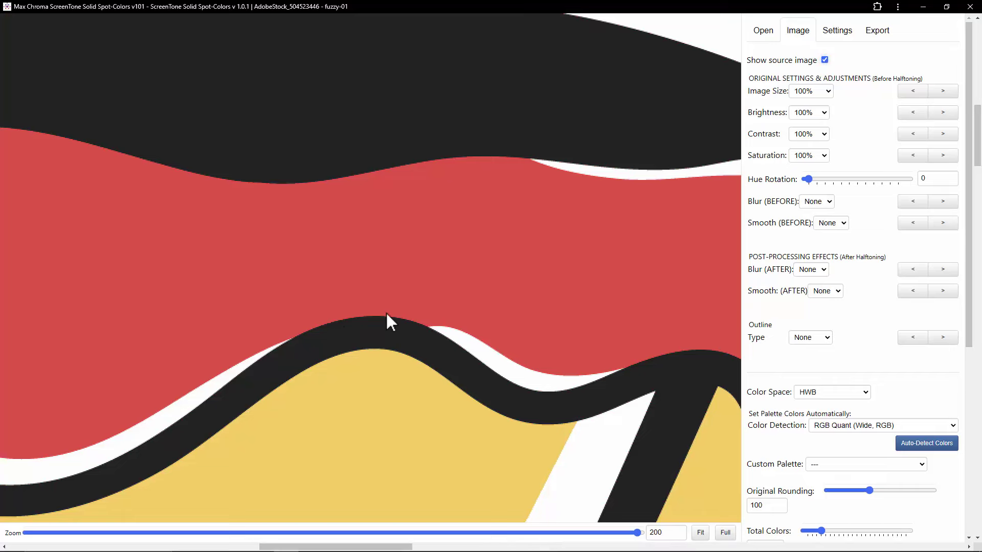
click(824, 59)
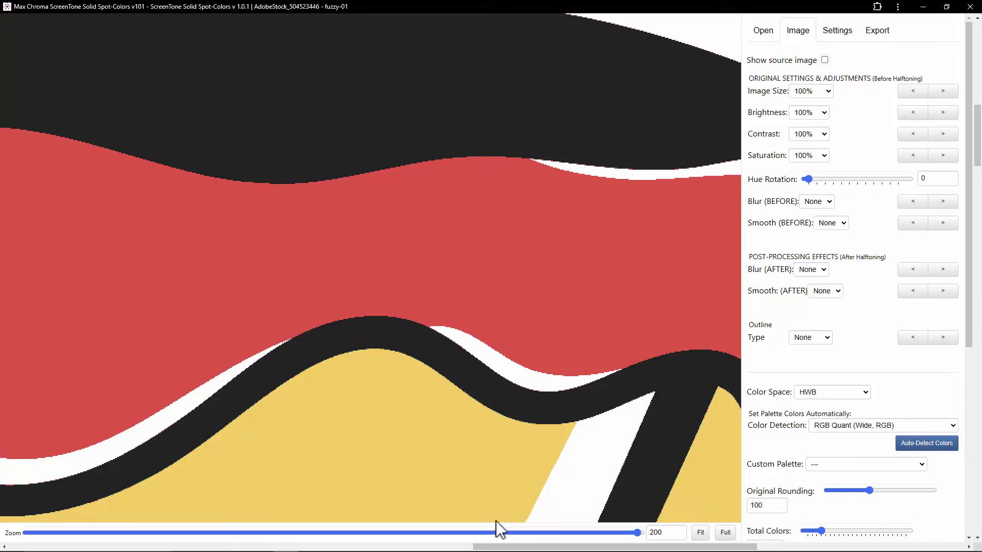
Step: Change the color space used for the palette matching to RGB
drag(792, 392, 752, 389)
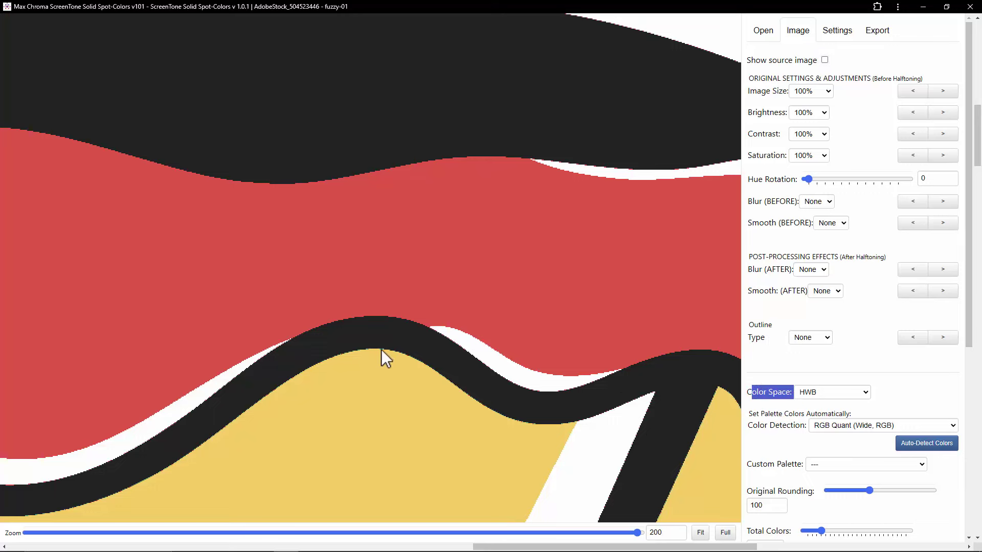
click(831, 391)
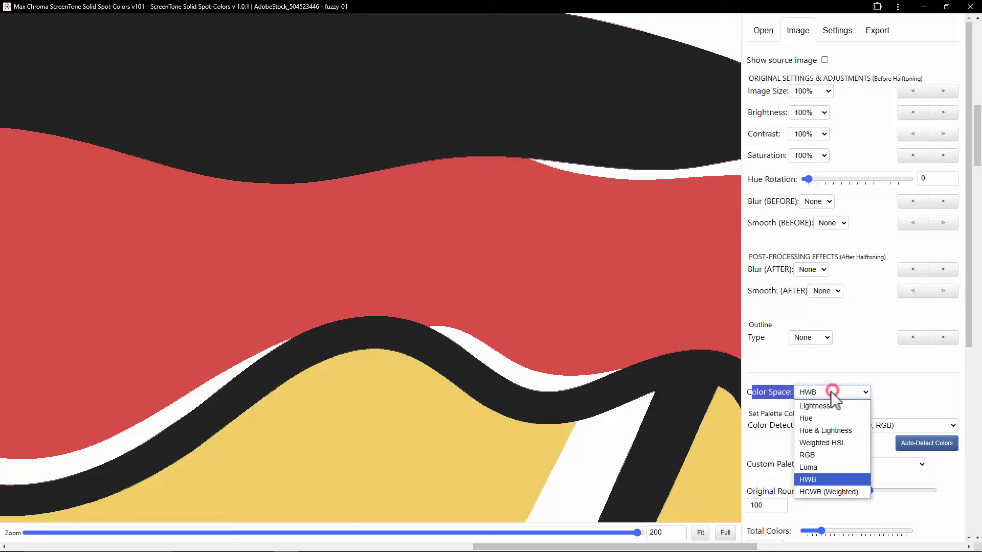
click(818, 455)
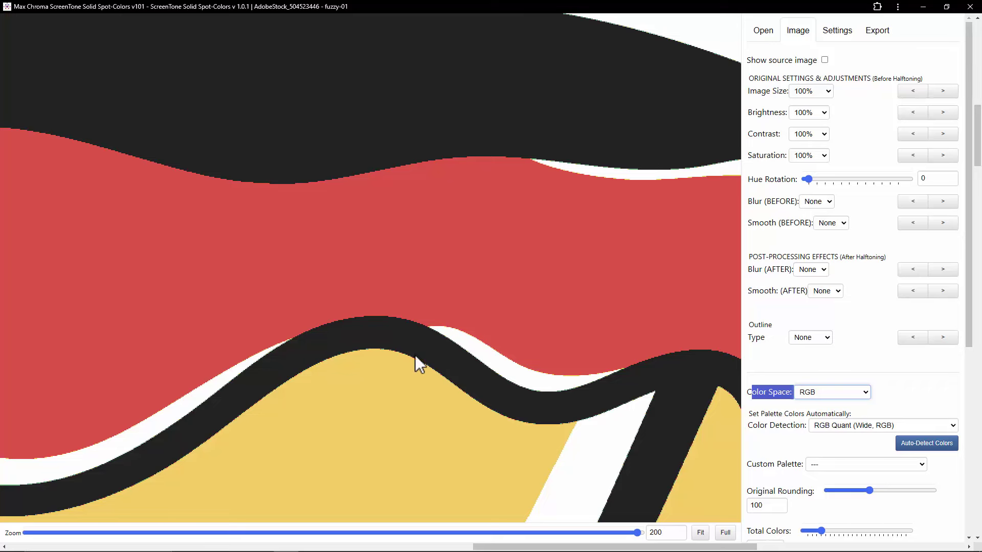
Step: Try the HCWB (Weighted) color space, switch it to HWB, and fit the whole artwork in view
click(813, 394)
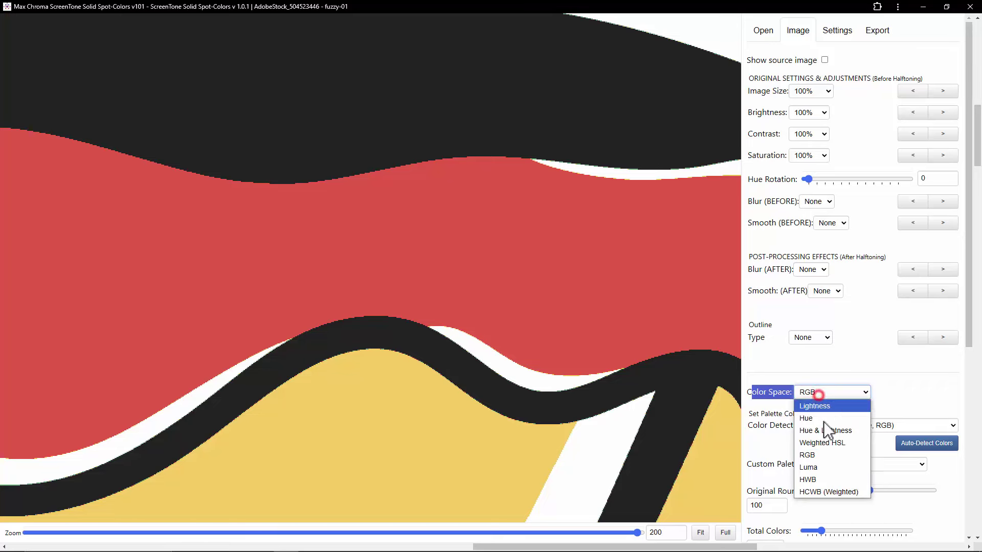
click(826, 486)
right_click(825, 486)
click(848, 393)
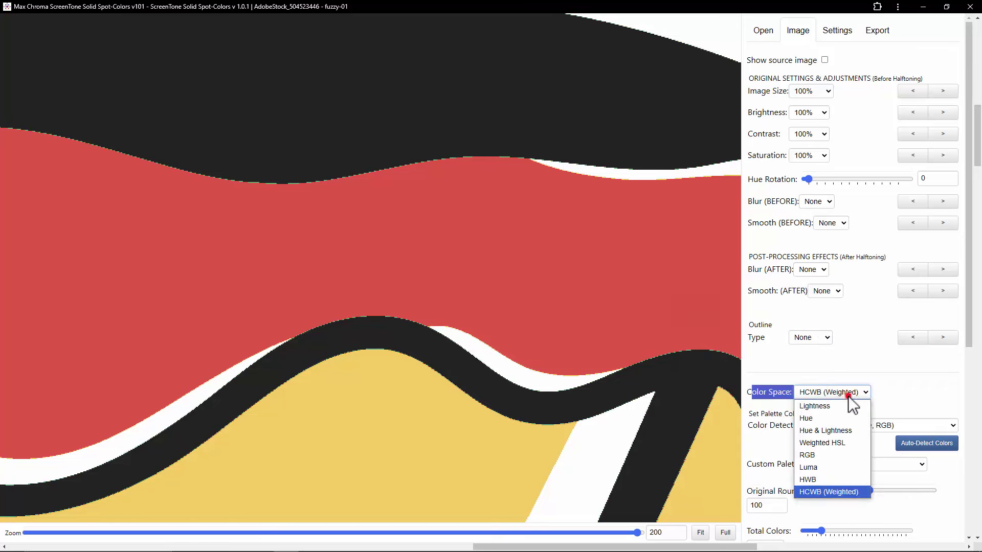
click(822, 479)
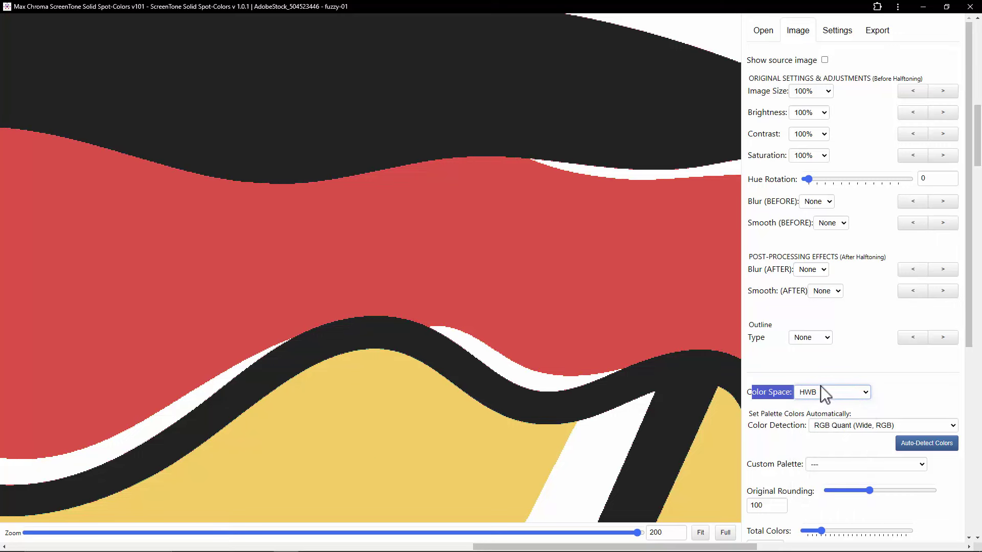
drag(636, 533, 695, 533)
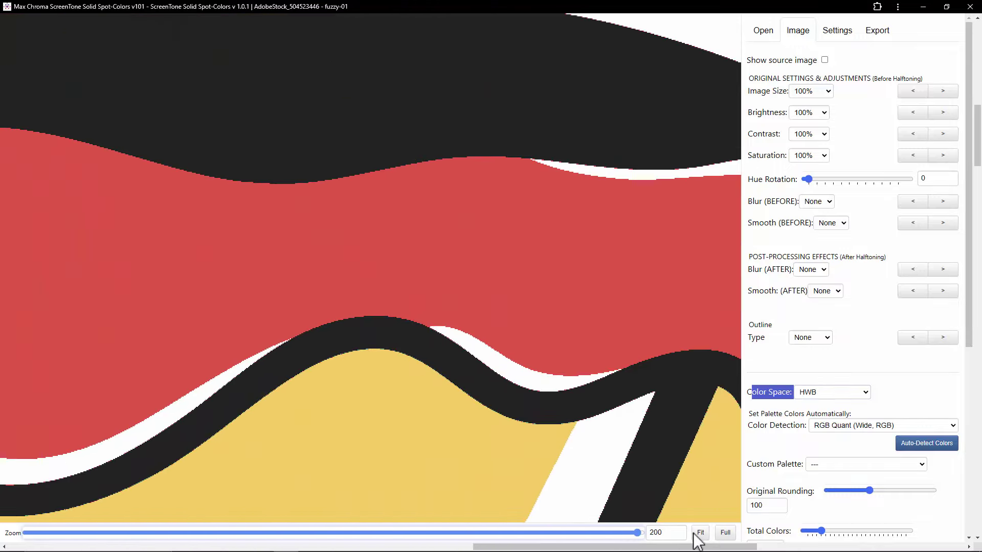
click(700, 533)
click(777, 36)
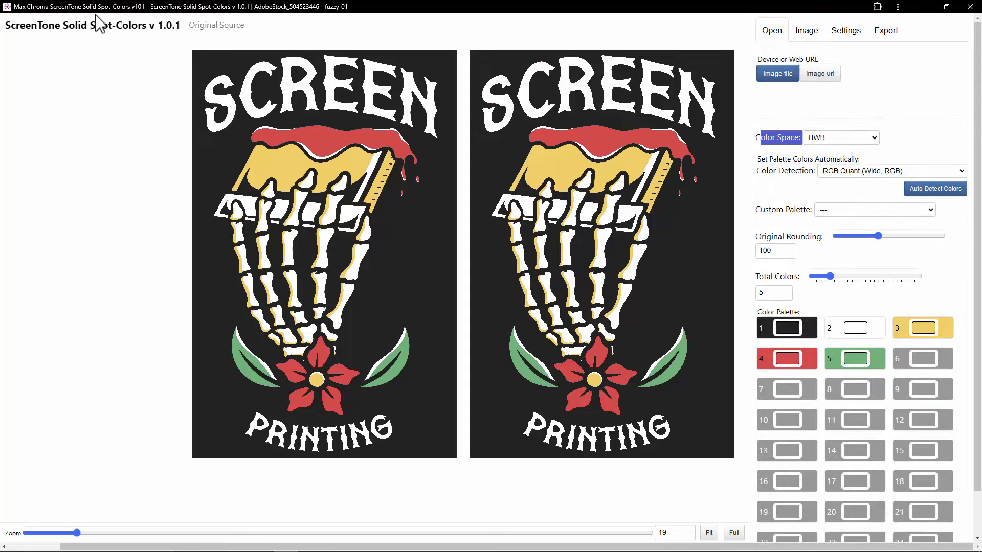
Step: Restart ScreenTone Solid Spot-Colors from the desktop and load AdobeStock_504523446 - fuzzy-01.png from the Spot Color Tests folder
click(969, 7)
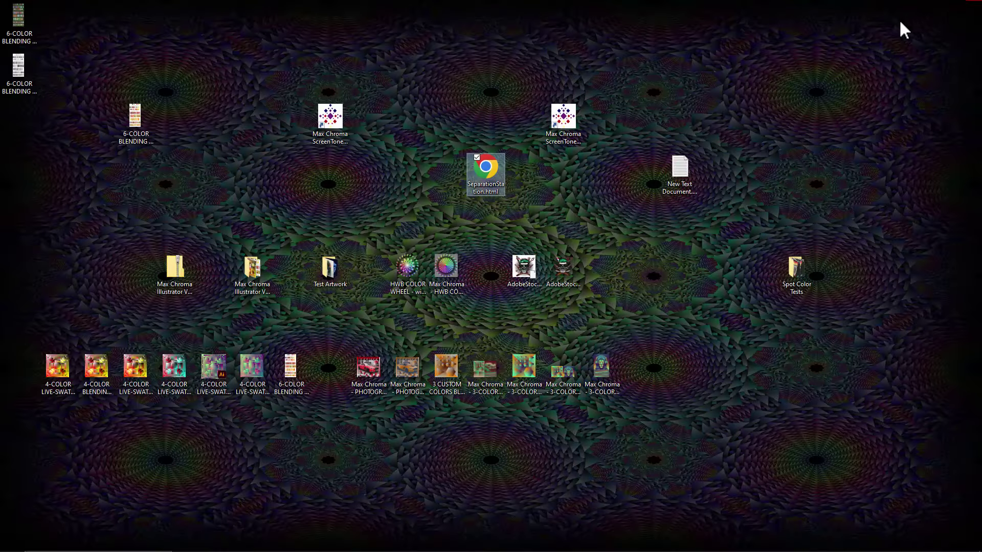
click(567, 120)
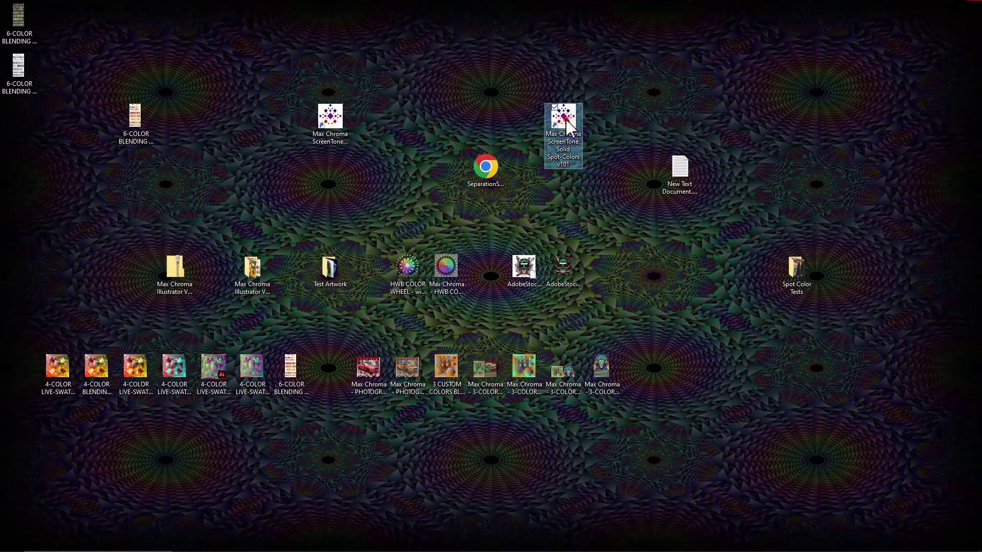
double_click(567, 121)
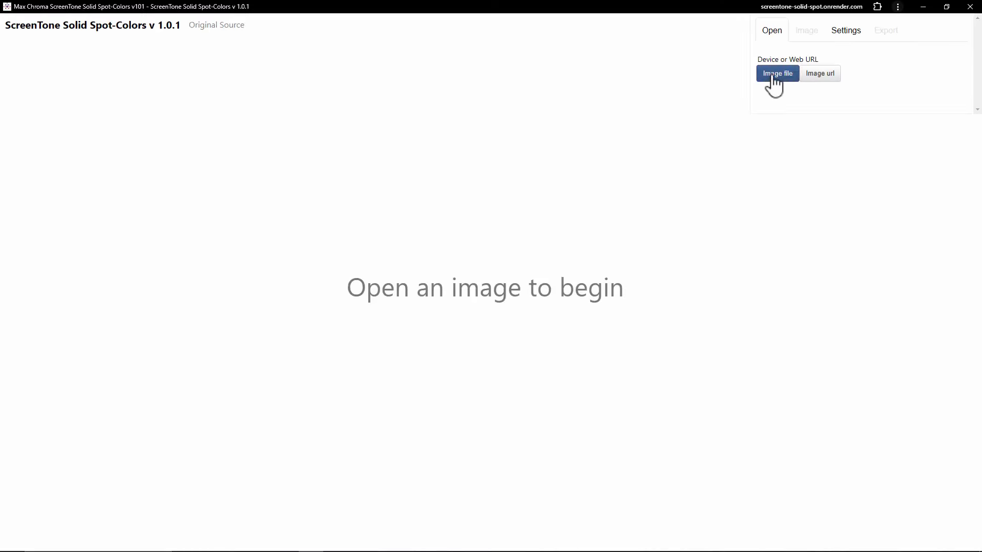
click(775, 76)
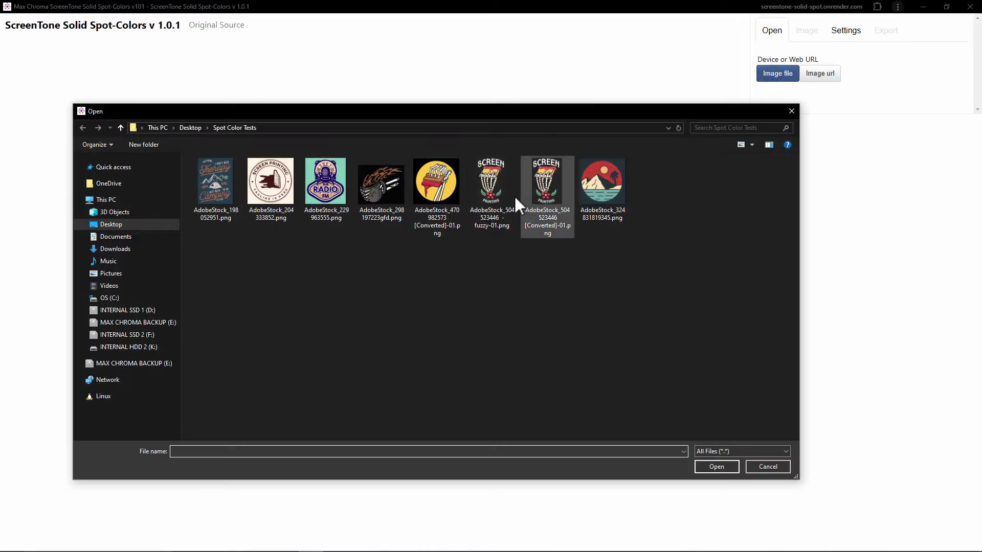
double_click(502, 193)
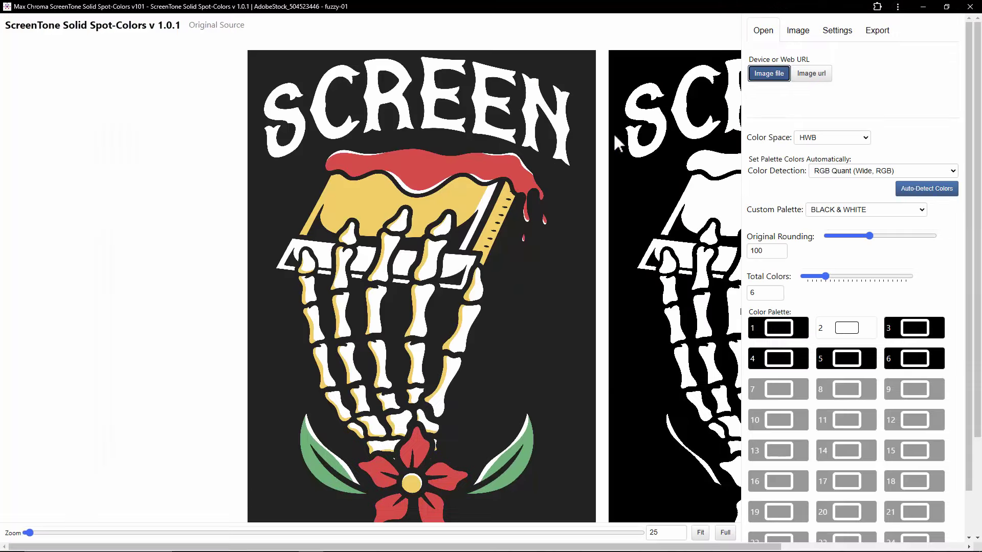
Step: Set the image size to 100%, keeping the source image shown beside the processed artwork
click(797, 32)
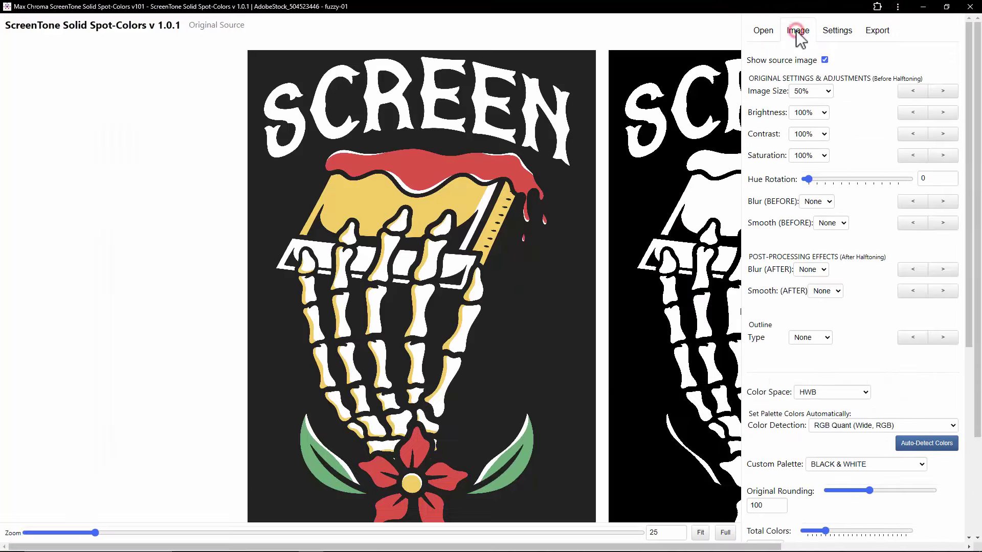
click(824, 60)
click(824, 61)
click(811, 91)
click(784, 120)
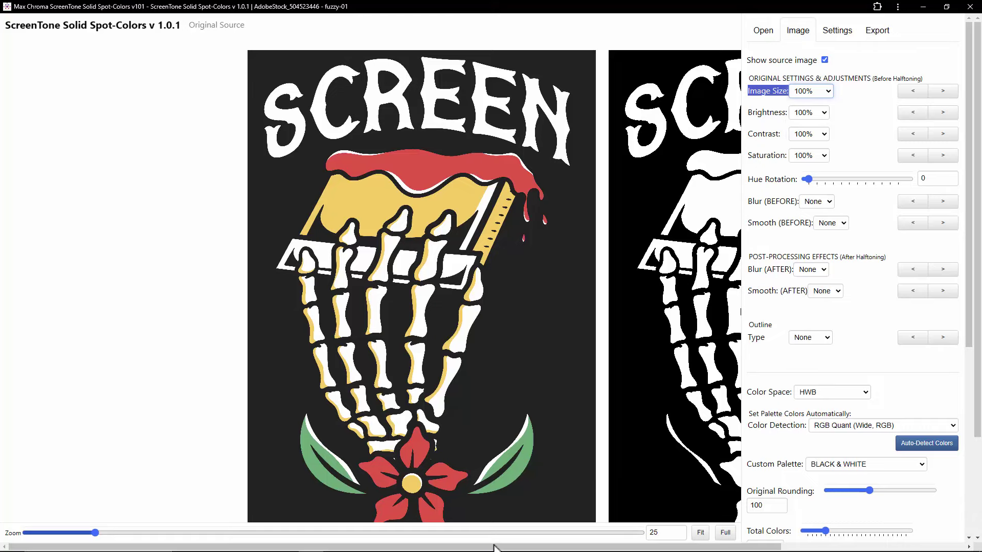
drag(494, 548, 678, 548)
Step: Set the total colors to 5 and auto-detect the palette with RGB Quant (Wide, RGB)
click(765, 31)
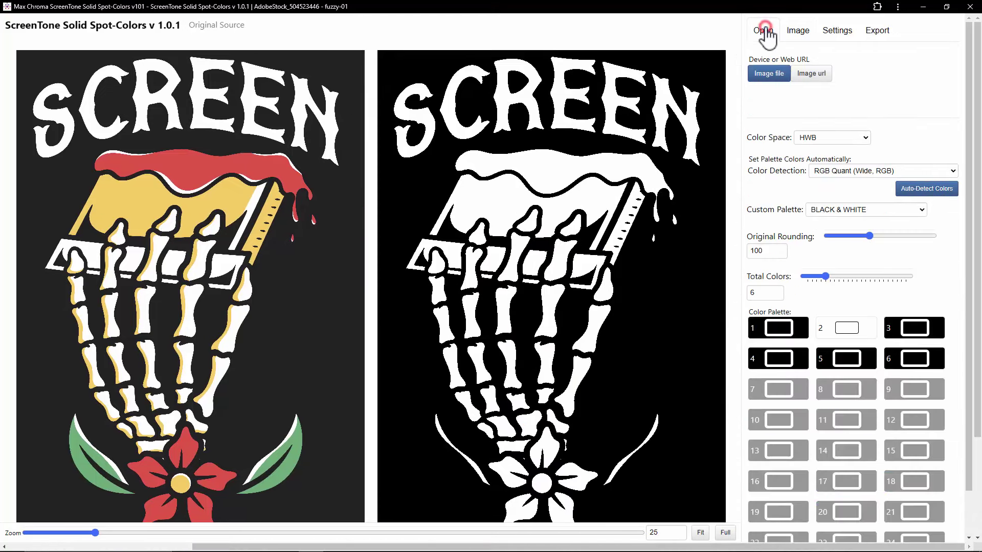
drag(763, 292, 743, 307)
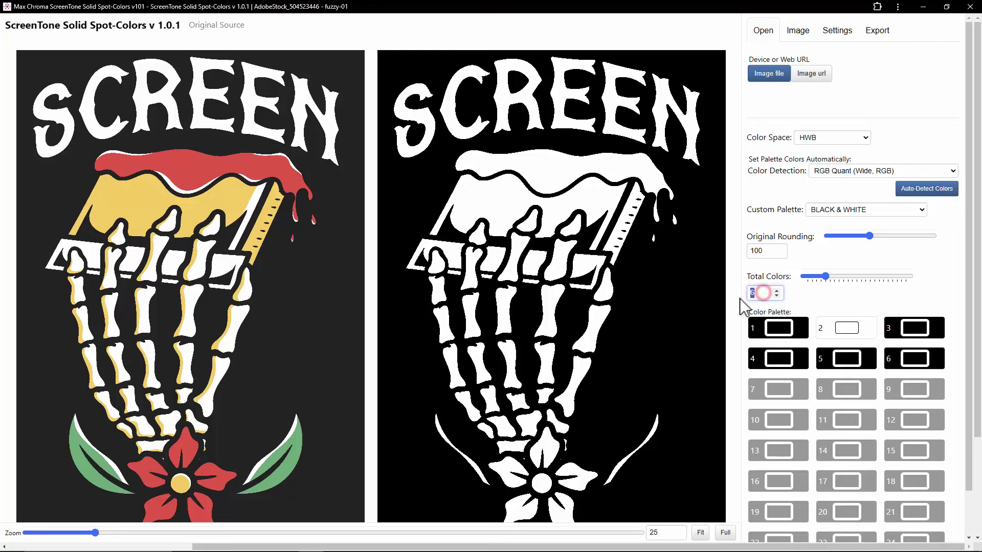
text(5)
click(851, 291)
click(916, 188)
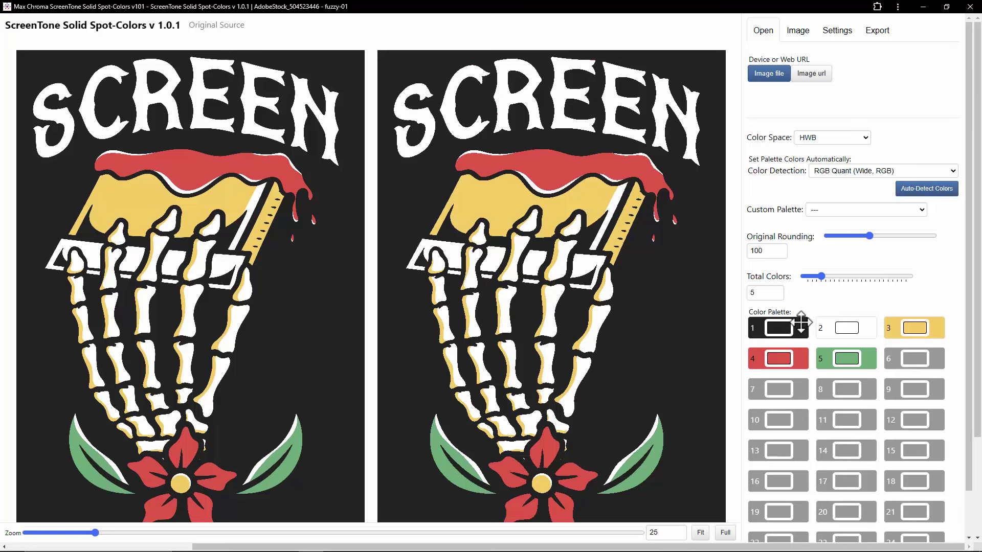
Step: Reset the palette to BLACK & WHITE, and sample the source image's dark background and white bones as colors 1 and 2
click(835, 258)
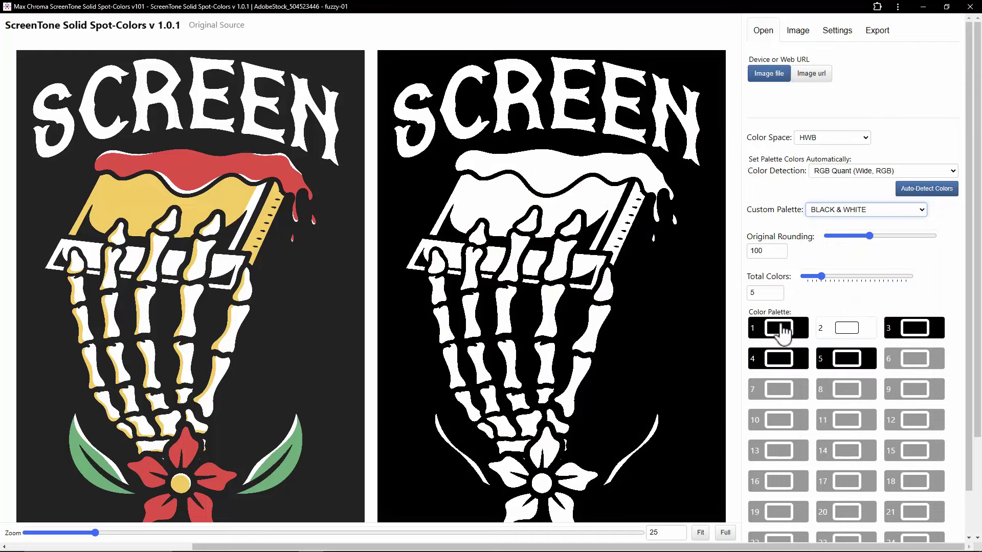
click(779, 336)
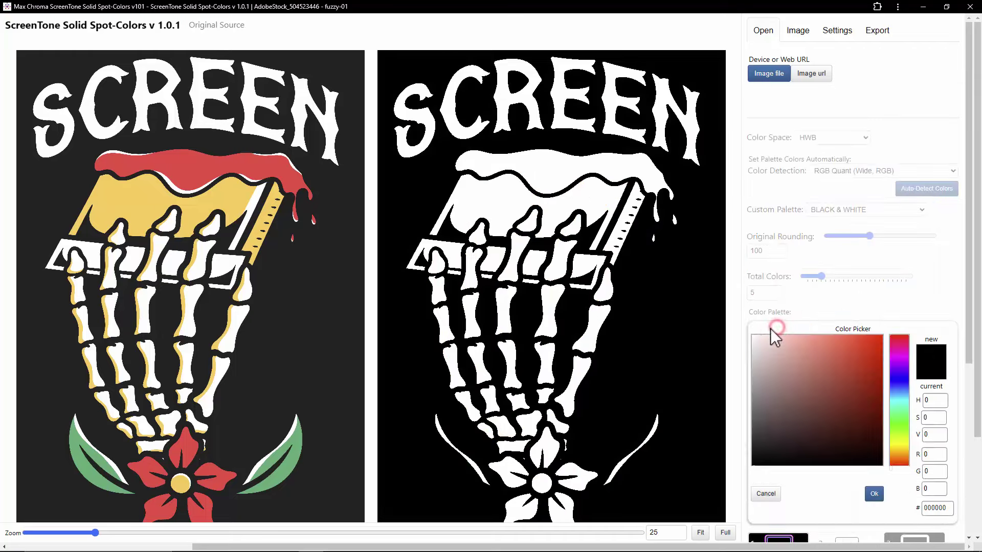
click(274, 331)
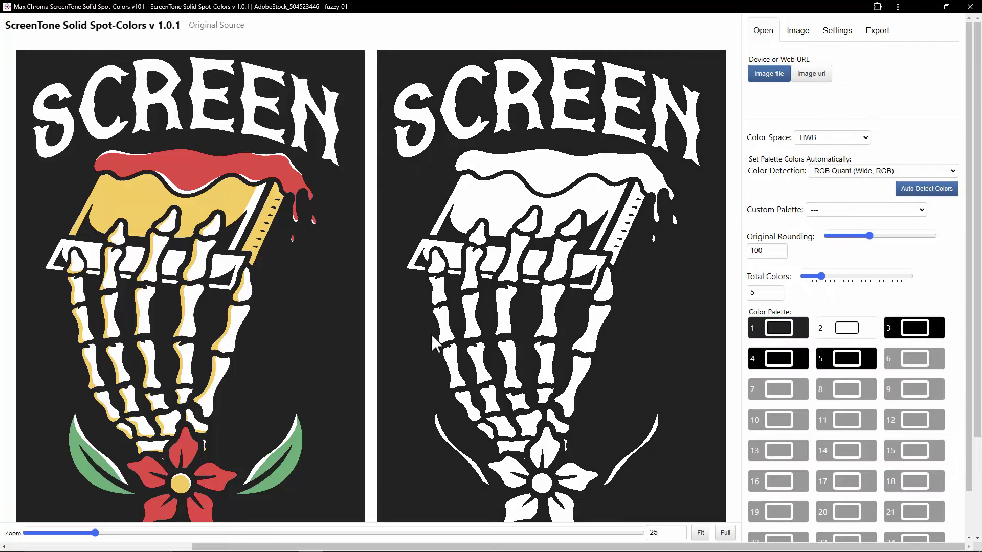
click(846, 329)
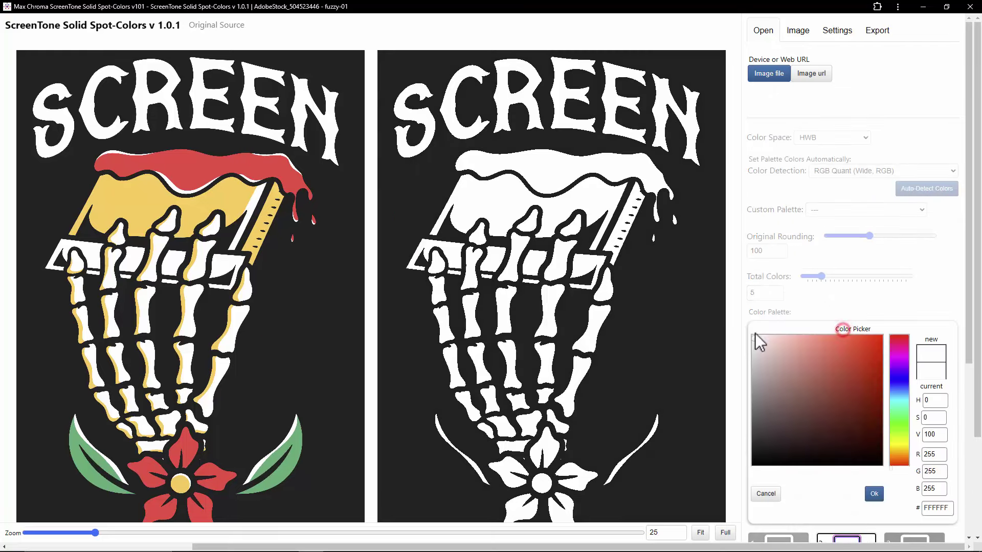
click(198, 283)
Step: Set palette colors 3, 4 and 5 by sampling the red drip, yellow shape and green leaf in the source image
click(915, 338)
click(154, 163)
click(779, 358)
click(135, 203)
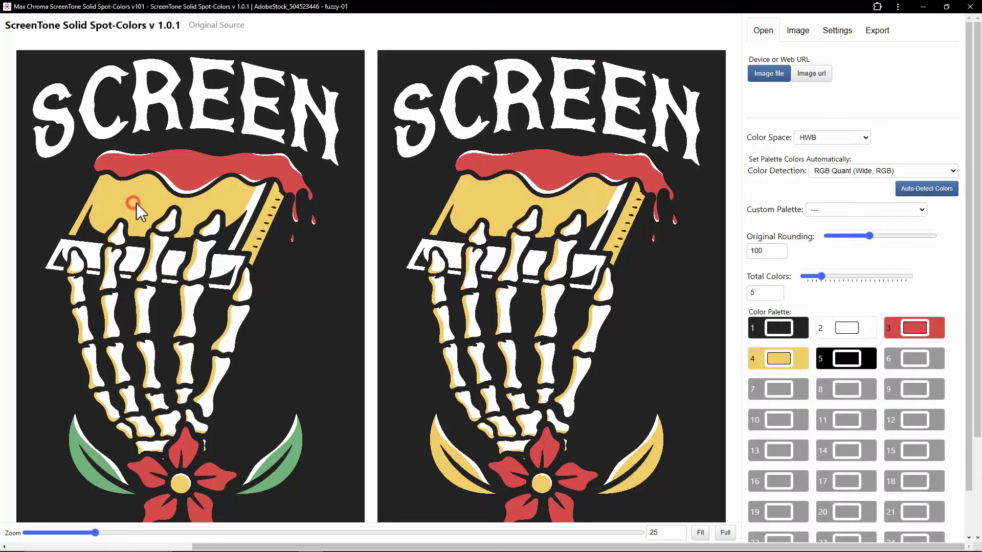
click(846, 361)
click(294, 459)
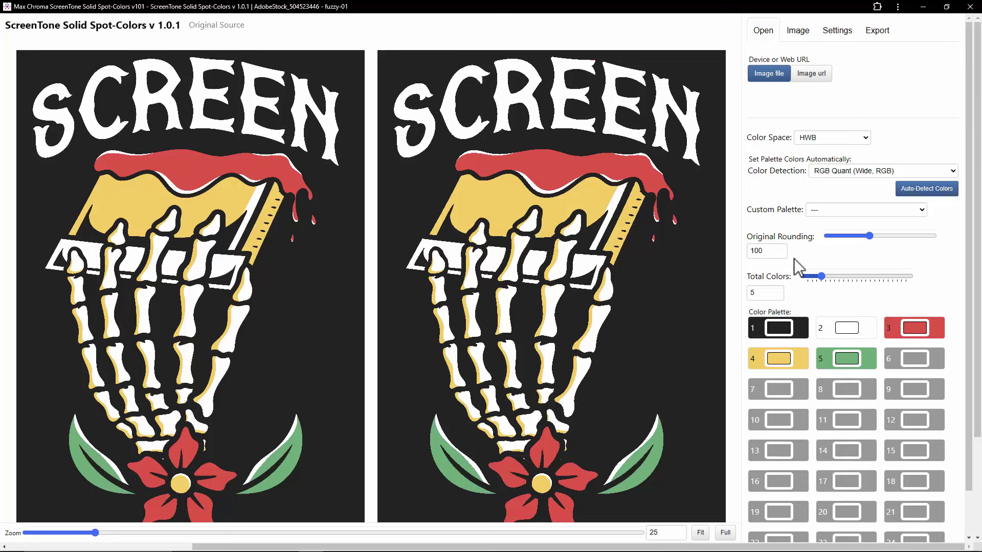
Step: Export the processed artwork as a PNG named AdobeStock_504523446 - fuzzy-01
click(876, 32)
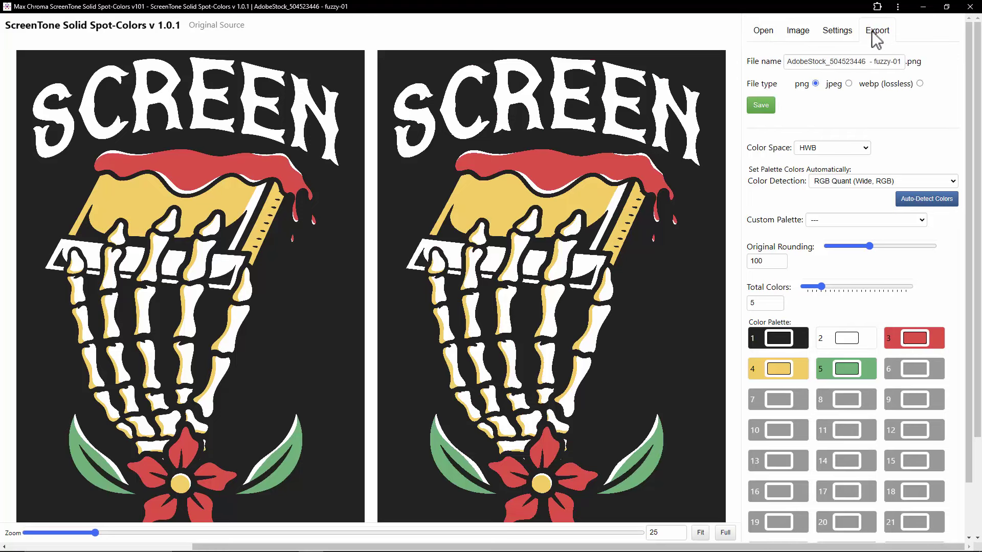
click(764, 108)
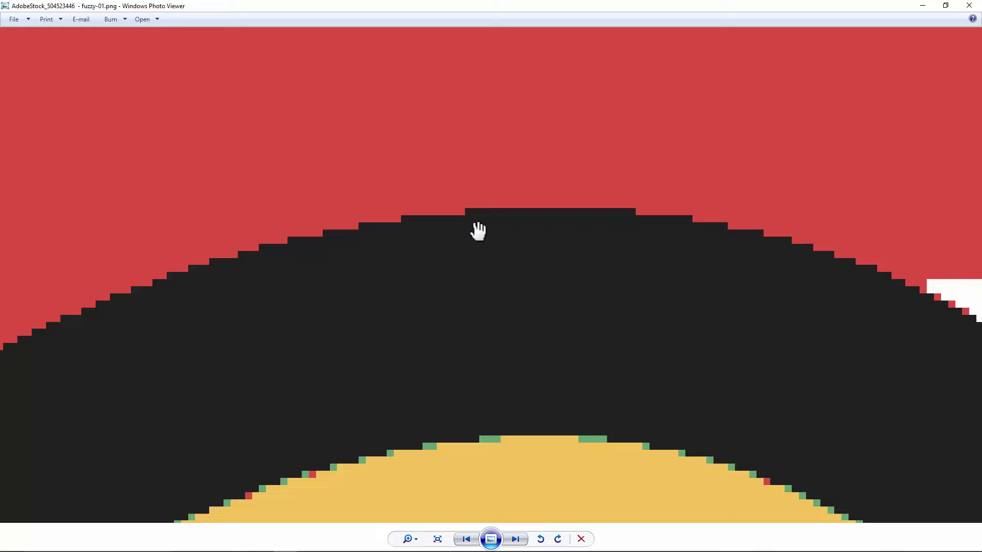
Step: Examine the red, white, black and yellow edges of the exported PNG for stray pixels in Windows Photo Viewer, and close the open windows
scroll(475, 228, down, 1)
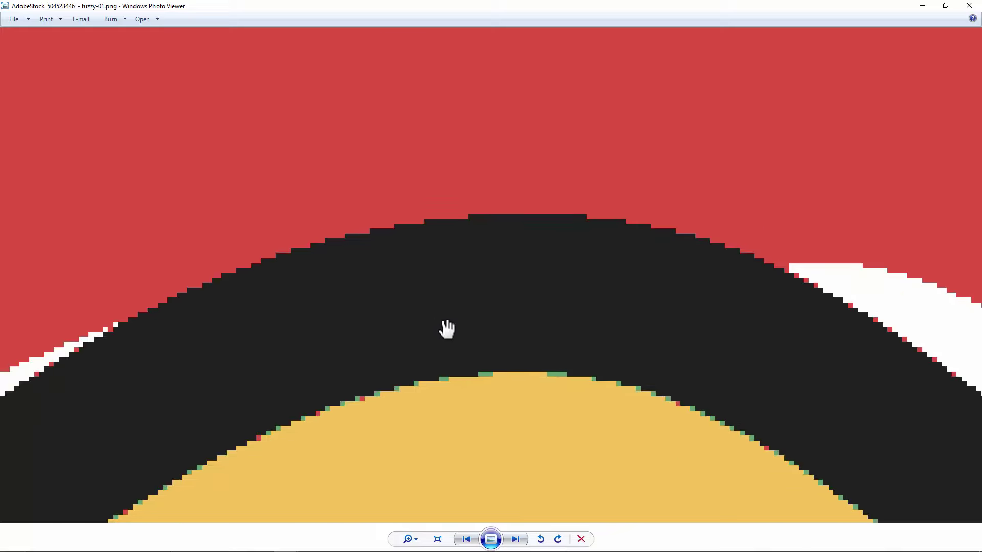
scroll(445, 328, up, 3)
scroll(357, 390, down, 2)
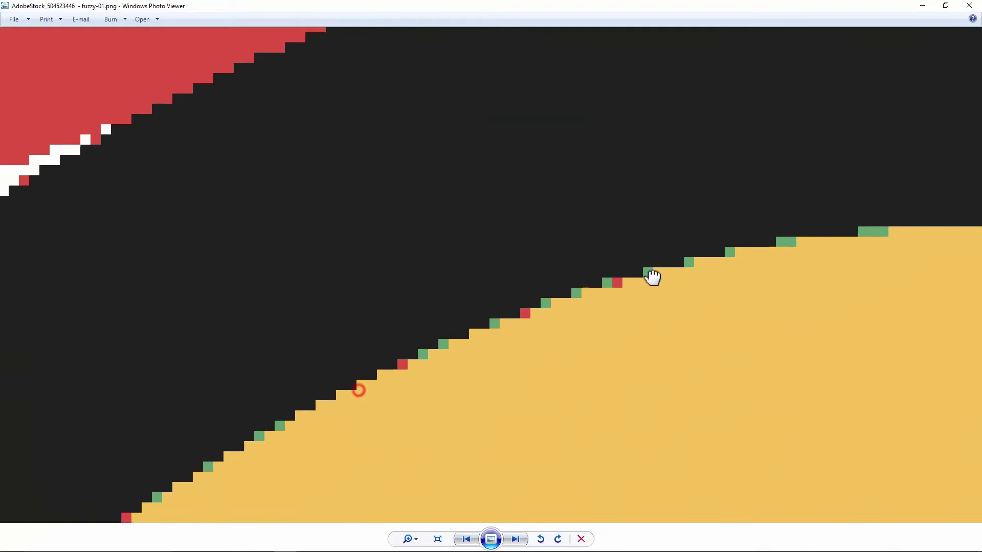
drag(387, 448, 523, 335)
scroll(222, 321, down, 2)
drag(221, 319, 390, 332)
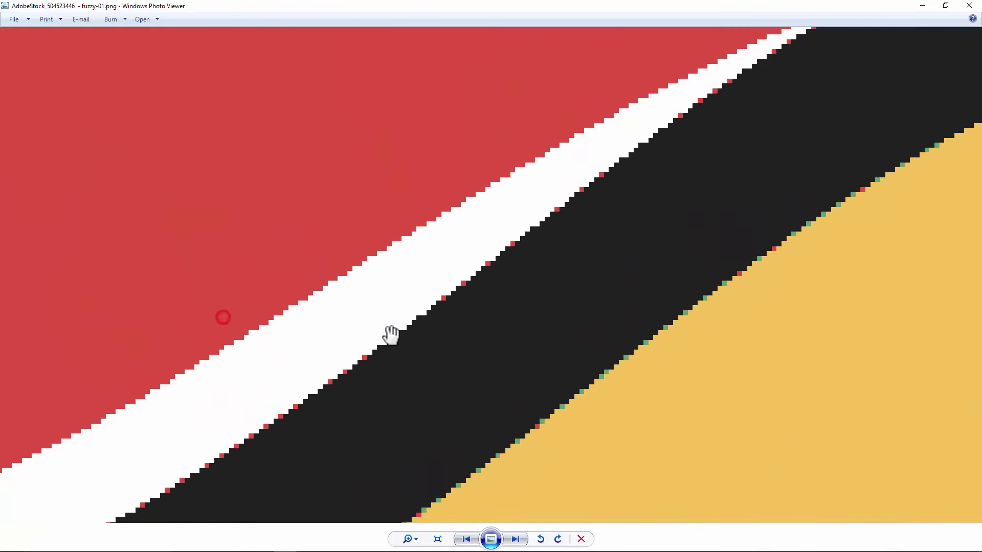
scroll(388, 347, up, 2)
scroll(391, 351, down, 1)
scroll(391, 352, down, 5)
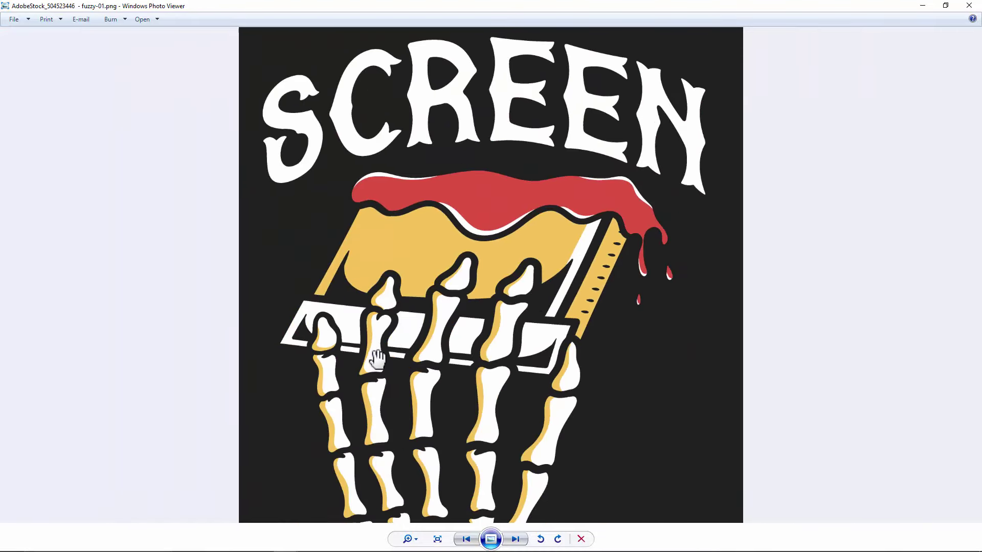
click(969, 5)
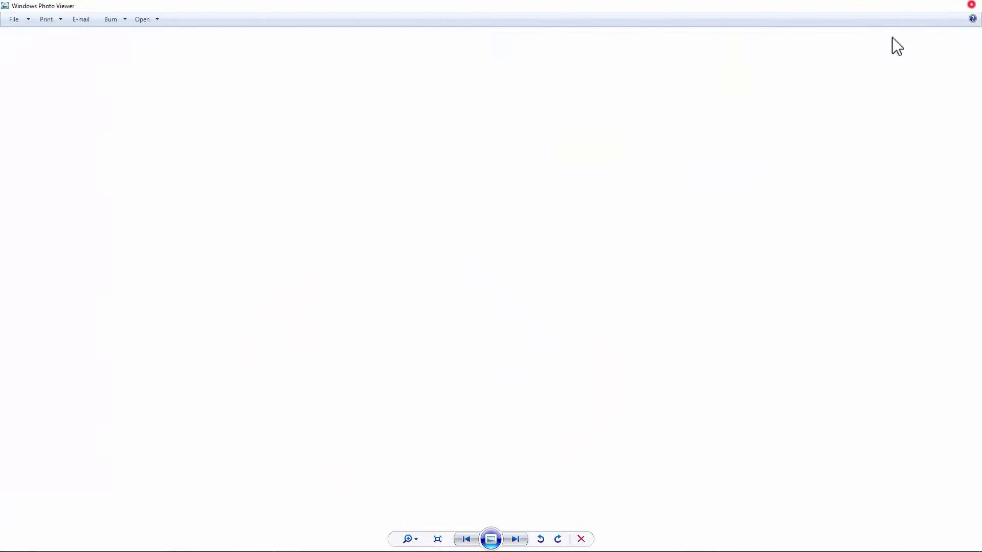
click(759, 101)
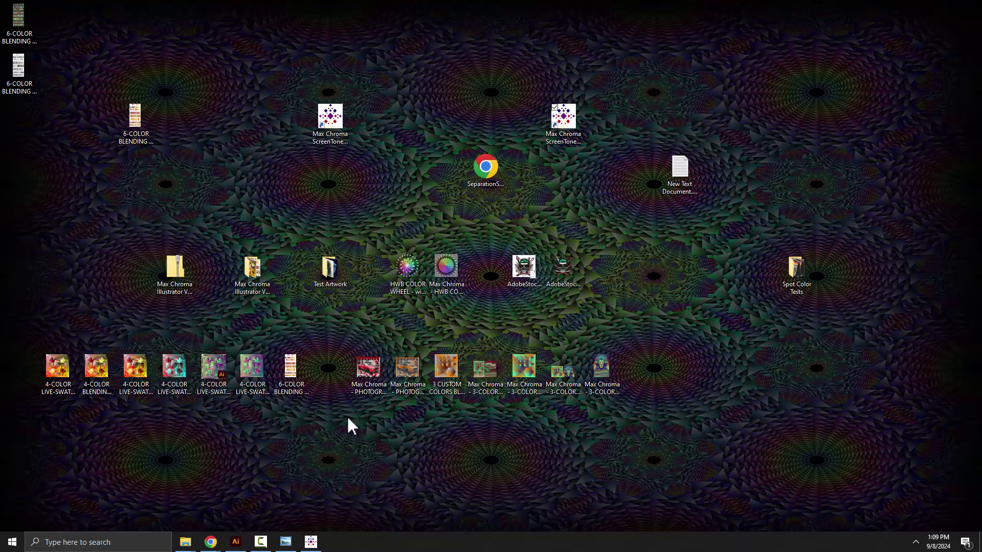
Step: Switch to the SeparationStation page in Chrome and load the exported AdobeStock_504523446 - fuzzy-01.png
mouse_move(215, 543)
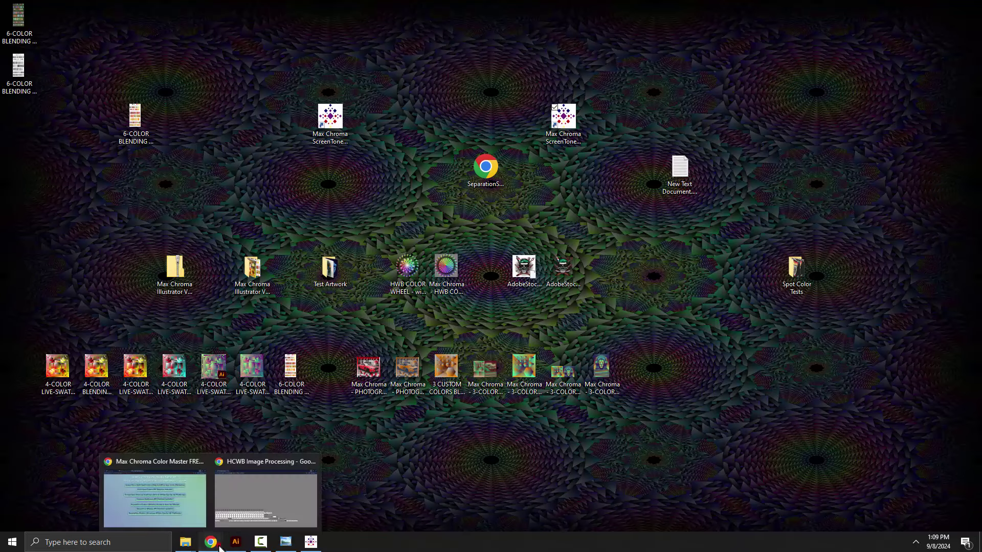
click(256, 503)
click(25, 490)
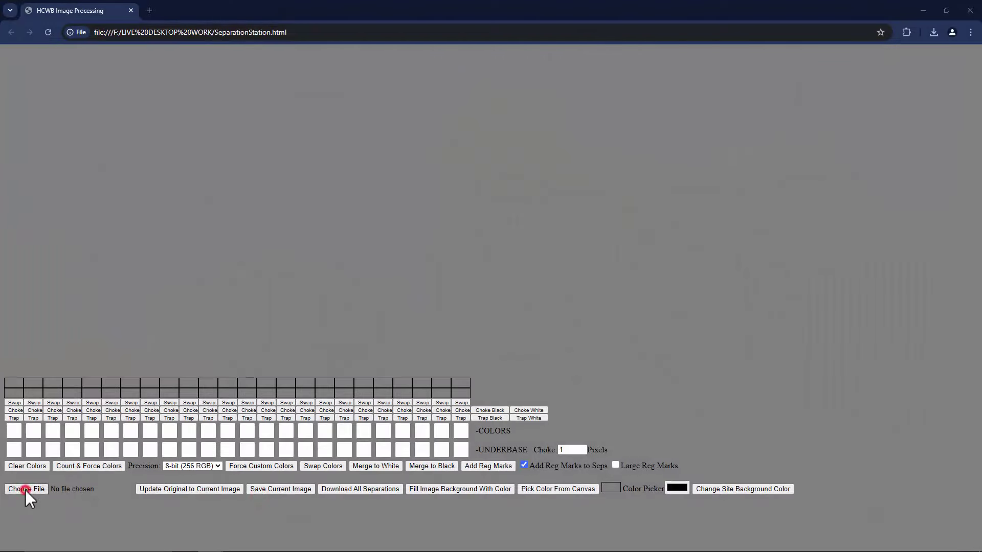
double_click(490, 182)
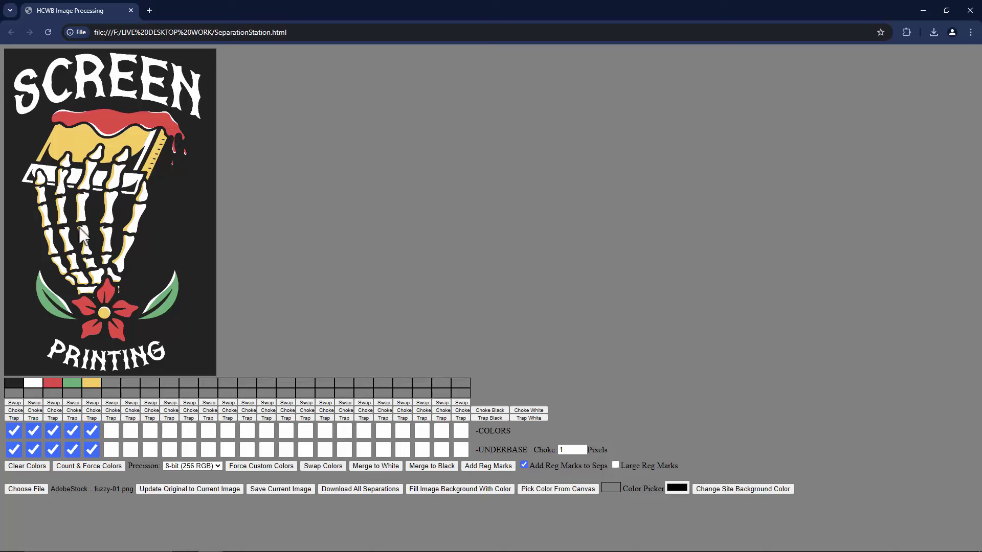
Step: Exclude black from the colors and underbase, enable large registration marks, and download all separations, allowing multiple file downloads
click(14, 431)
click(14, 450)
click(615, 465)
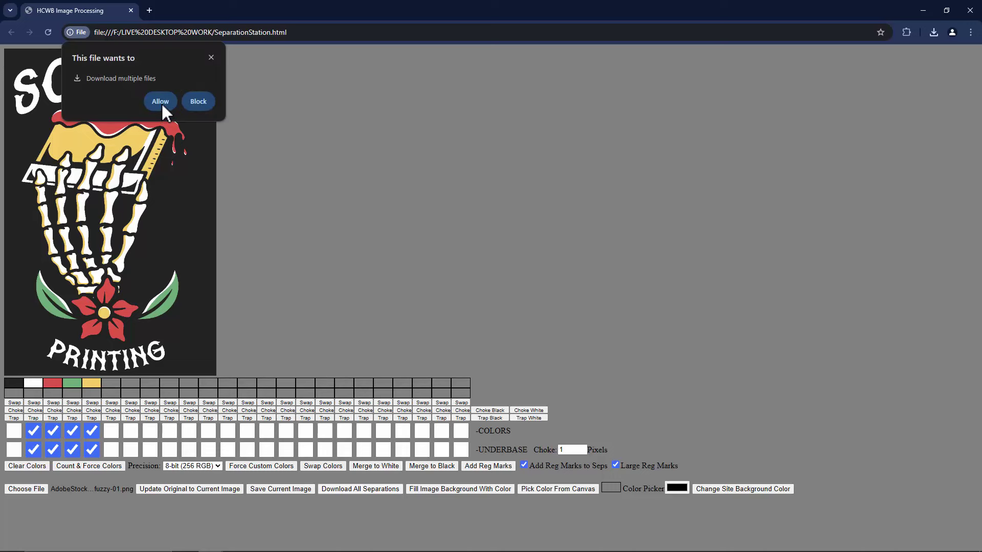
click(161, 102)
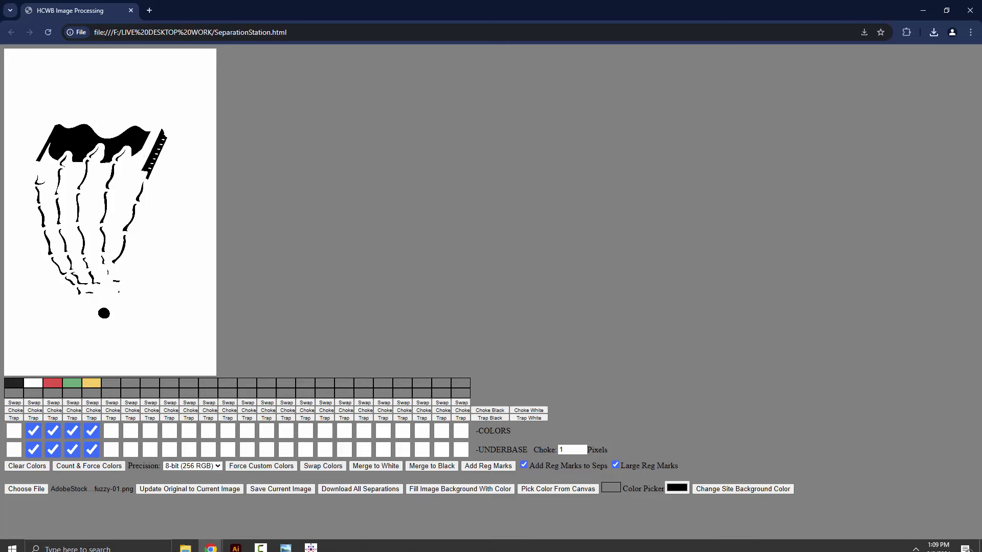
Step: Open the fuzzy-01 underbase separation from the Downloads folder and examine it and the red, green and yellow separations for stray pixels
mouse_move(186, 544)
click(164, 516)
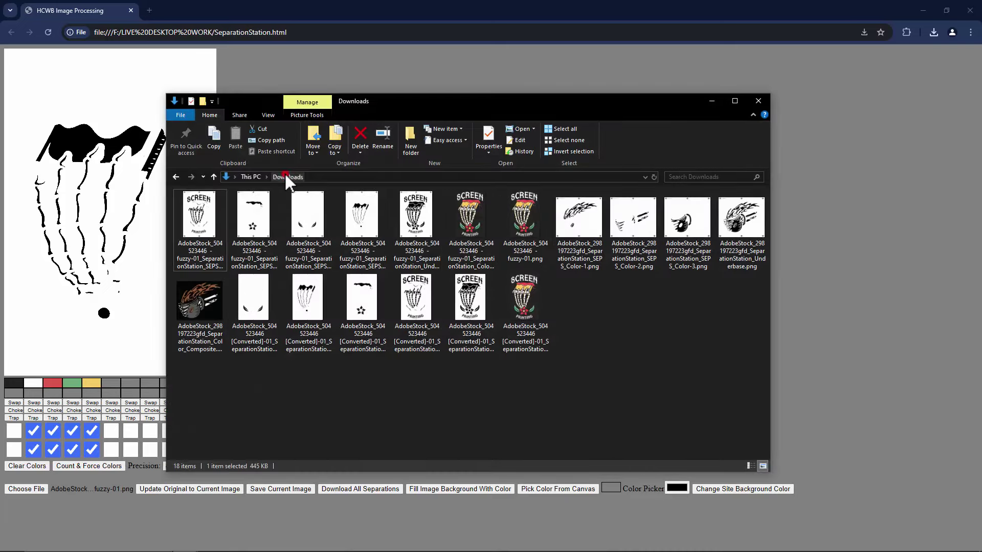
click(284, 174)
double_click(415, 215)
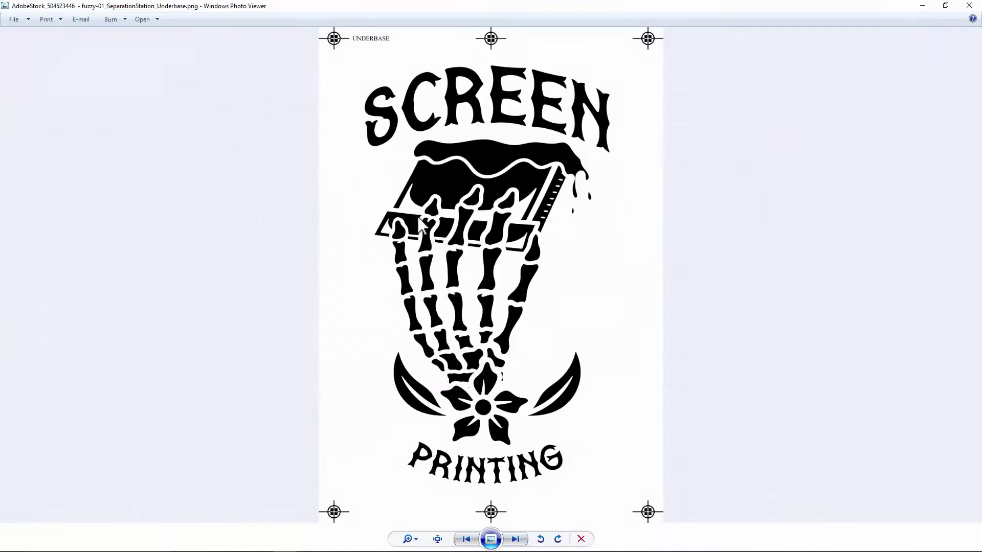
click(474, 539)
click(475, 538)
click(475, 538)
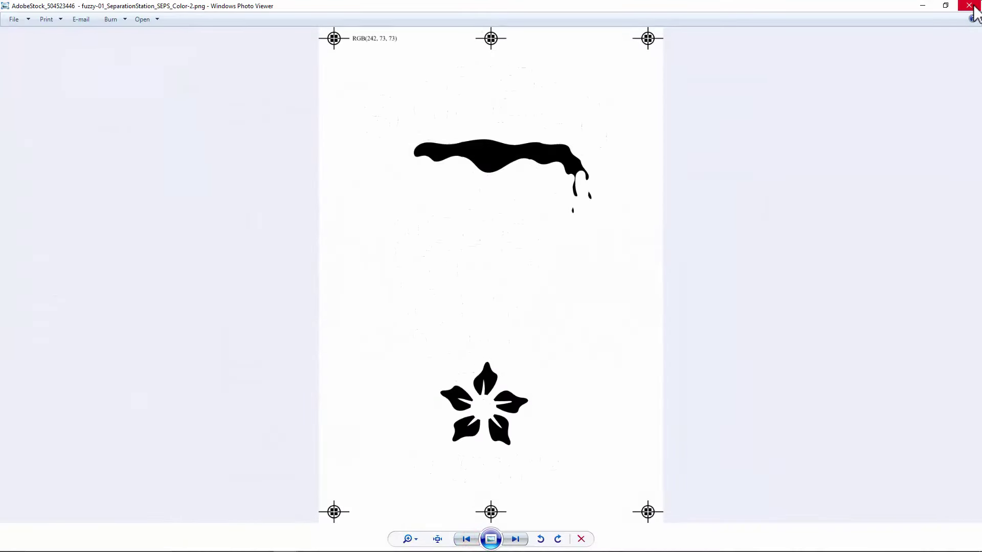
click(516, 539)
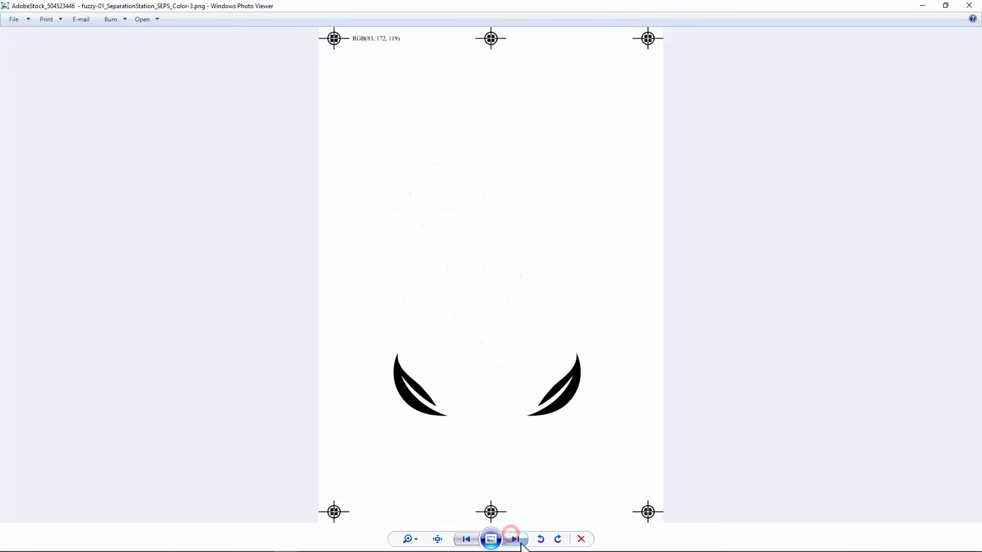
click(518, 540)
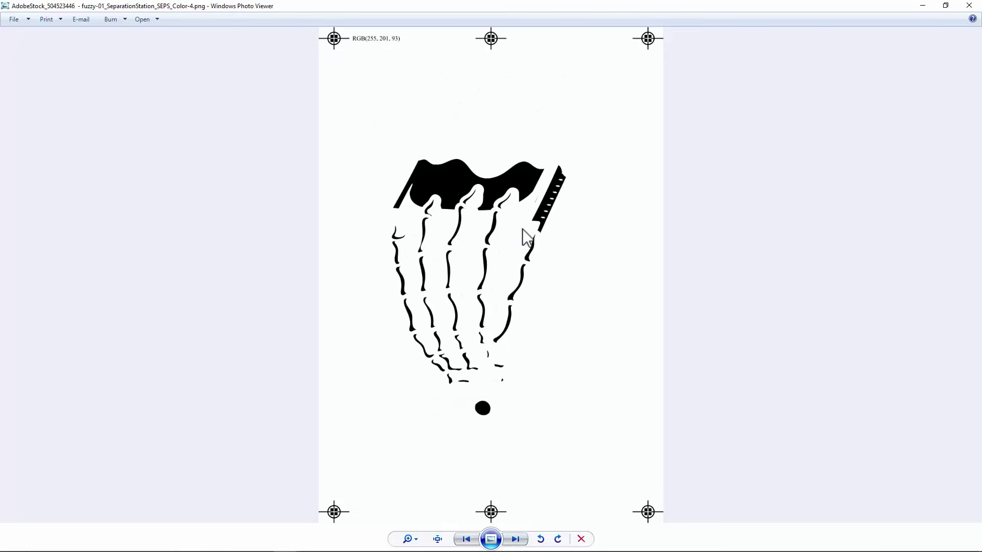
key(Left)
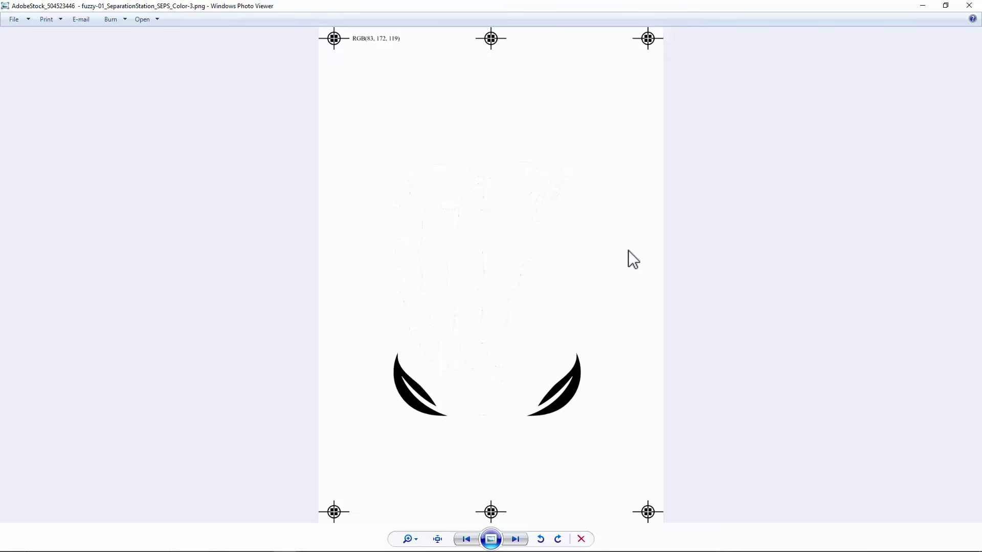
scroll(528, 328, up, 2)
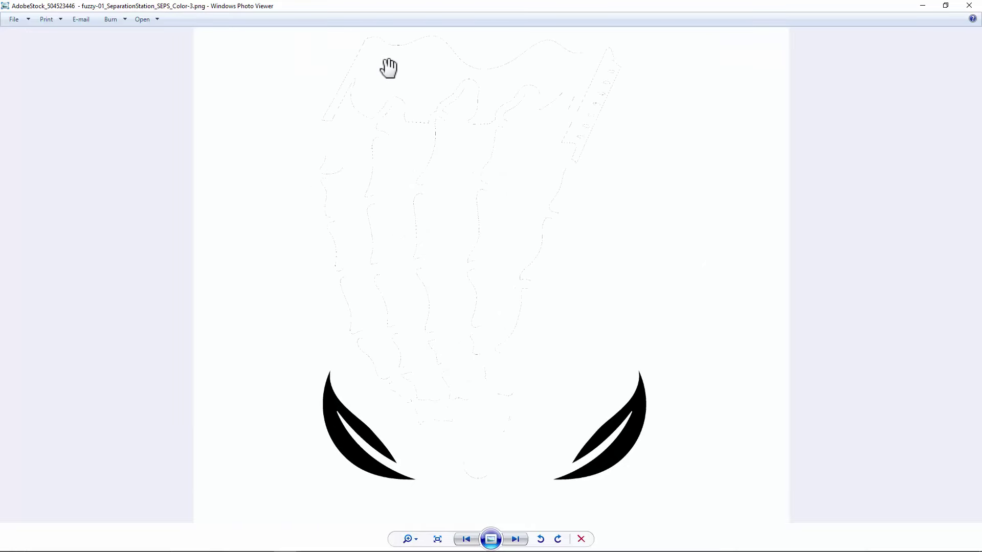
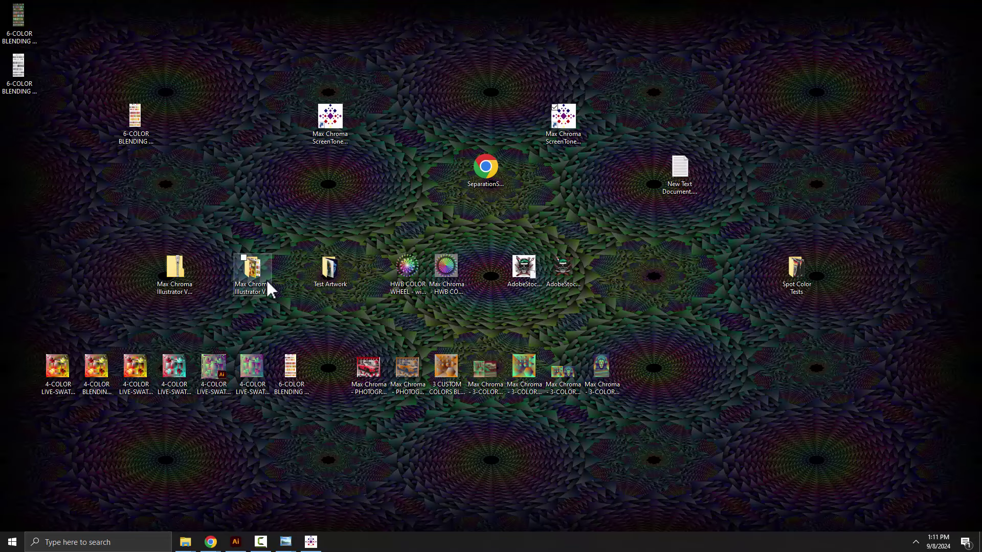
Step: Browse the artwork in the desktop's Test Artwork folder in an enlarged window, and close it
click(327, 271)
double_click(327, 273)
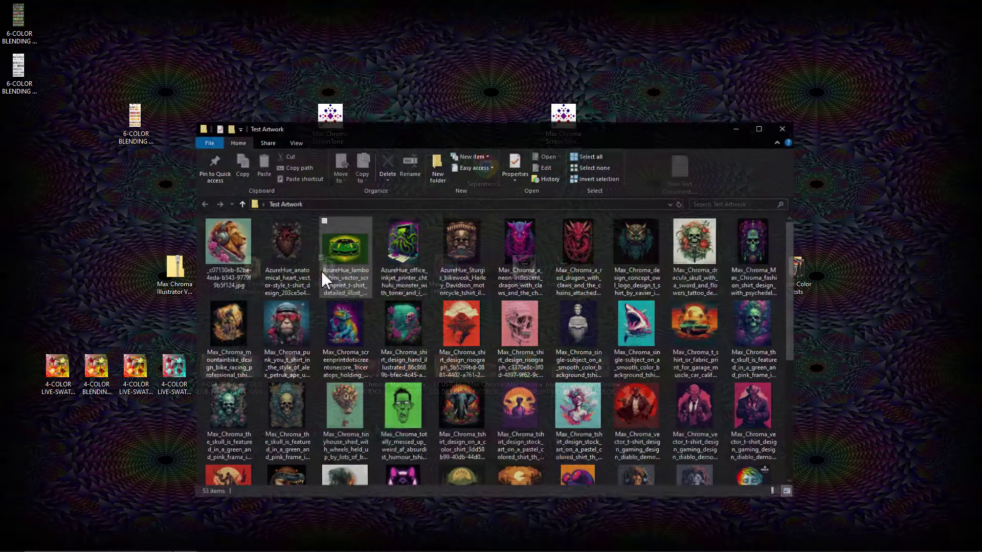
drag(631, 131, 508, 36)
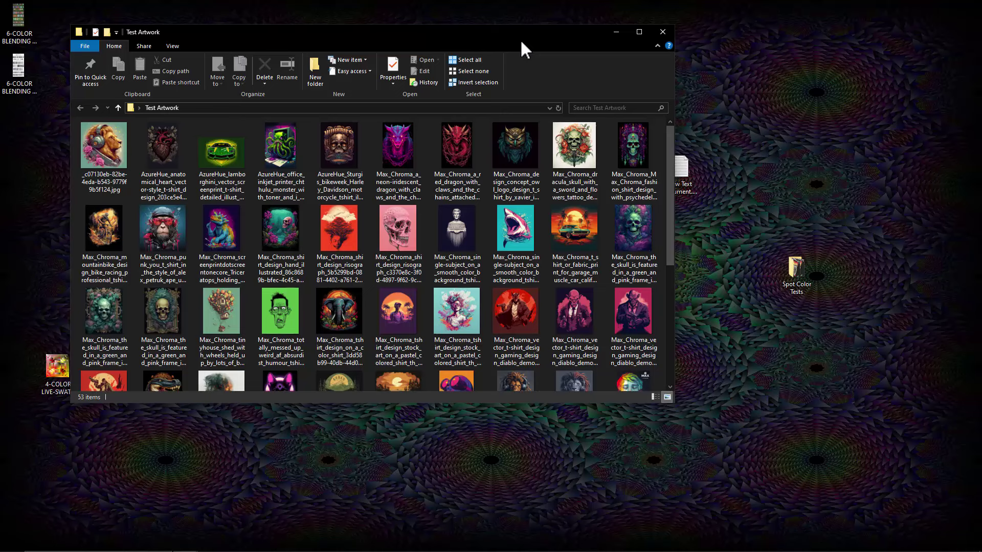
drag(674, 403, 803, 522)
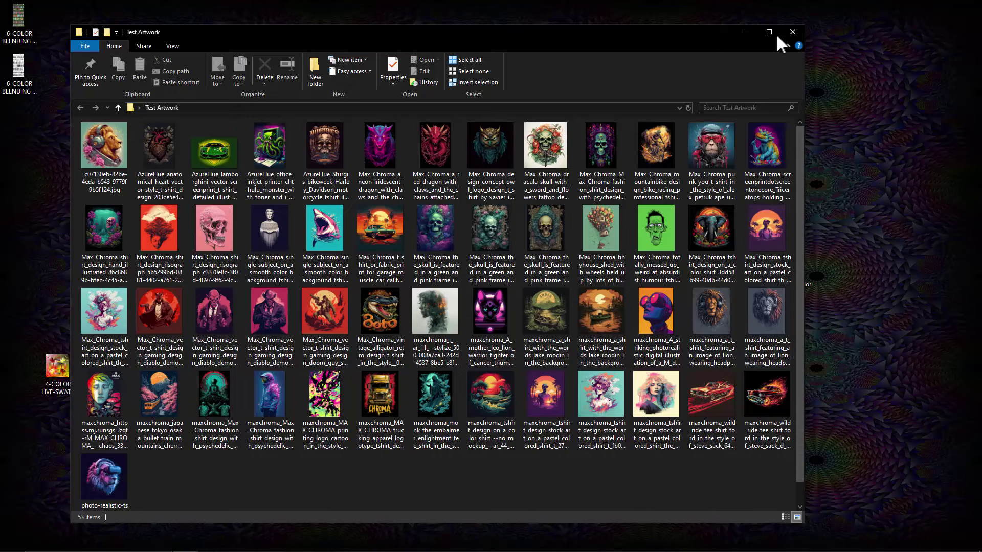
click(792, 32)
Step: Examine the edges in AdobeStock_324831819345.png from the Spot Color Tests folder for anti-aliasing, close the image and minimize the folder window
double_click(799, 271)
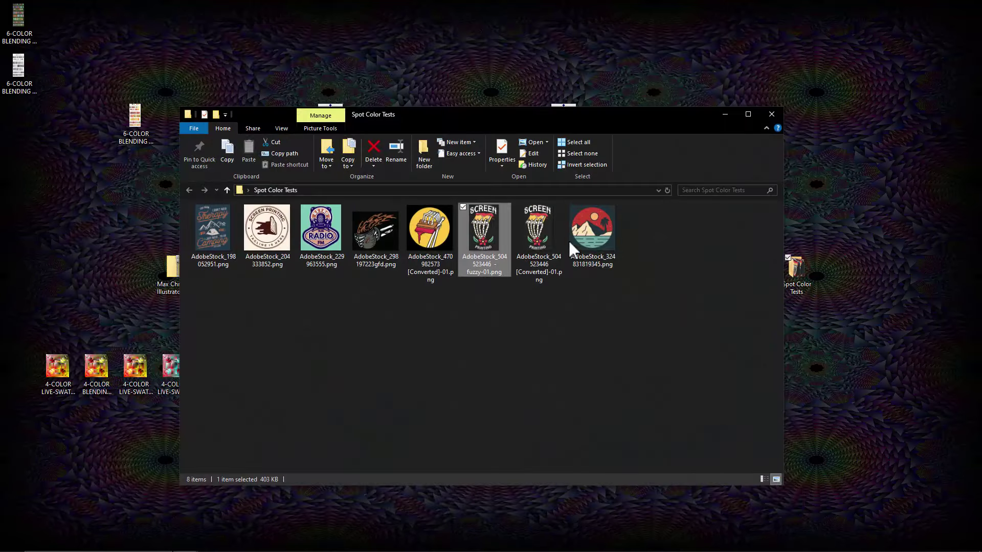
double_click(581, 241)
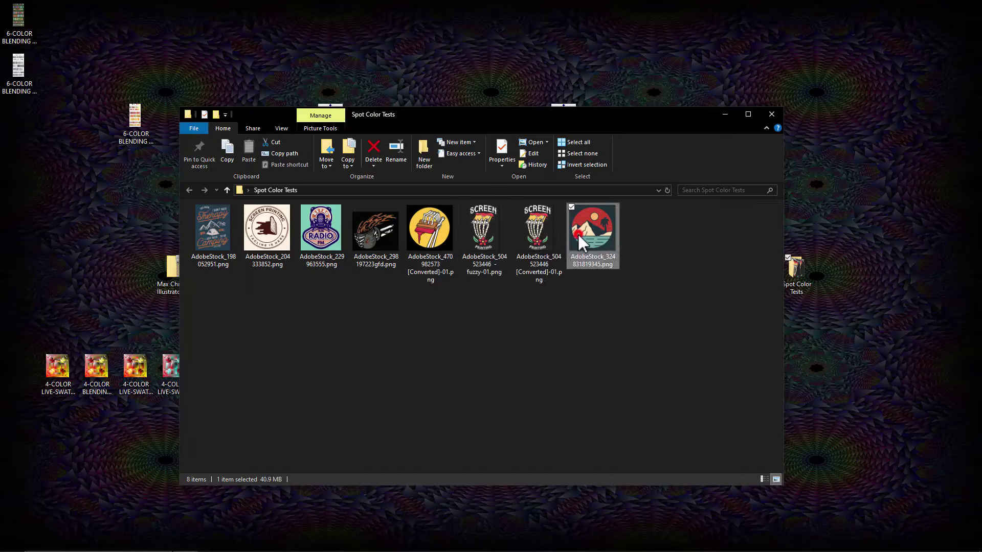
scroll(547, 348, up, 5)
scroll(582, 322, up, 4)
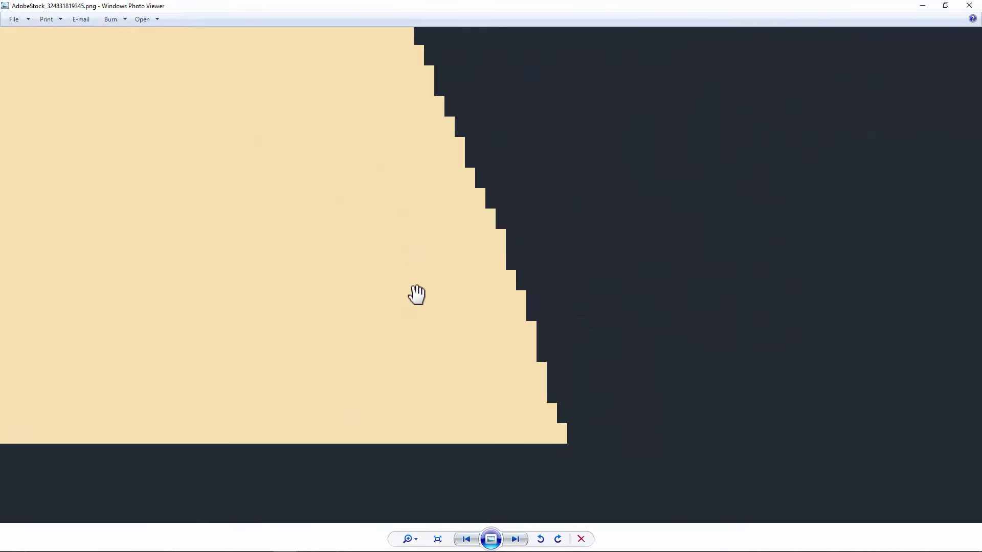
scroll(544, 311, down, 6)
scroll(502, 310, down, 3)
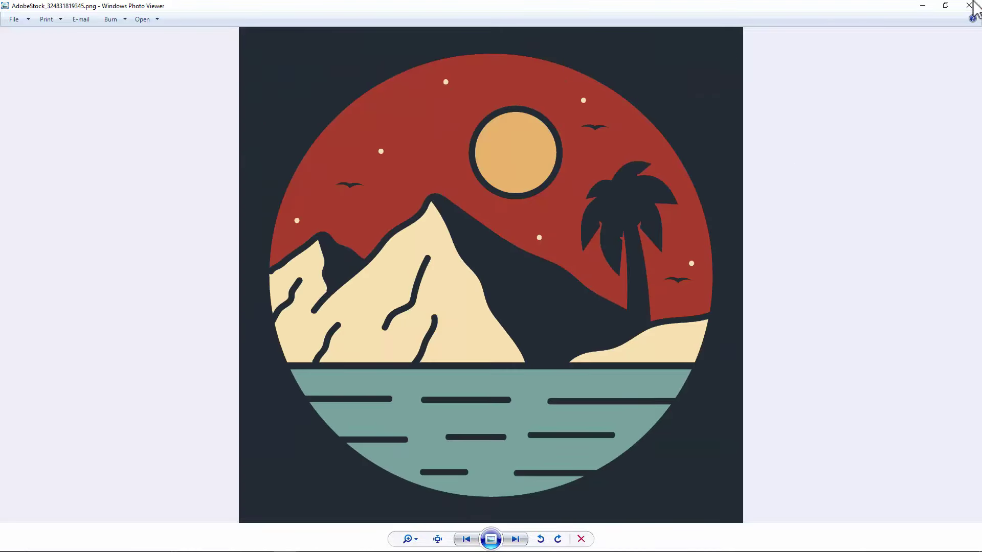
click(969, 6)
click(725, 114)
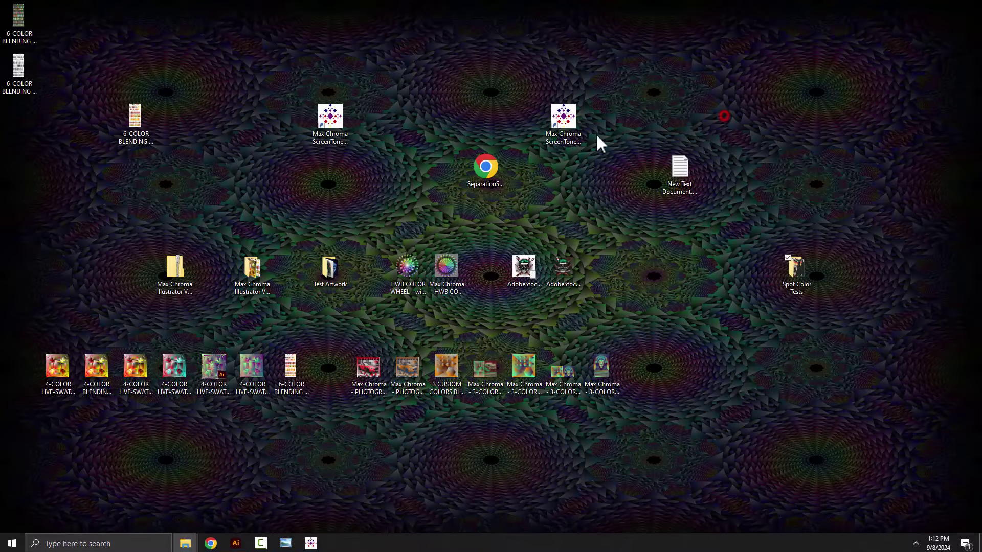
Step: Open a fresh SeparationStation page, close its old tab, and load AdobeStock_324831819345.png from the Spot Color Tests folder on the desktop
click(562, 128)
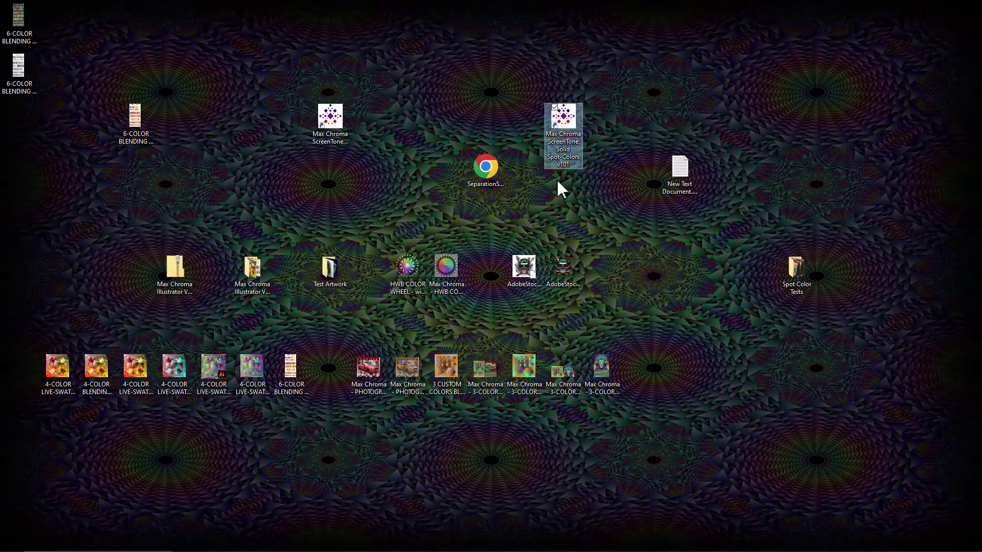
click(499, 168)
double_click(487, 169)
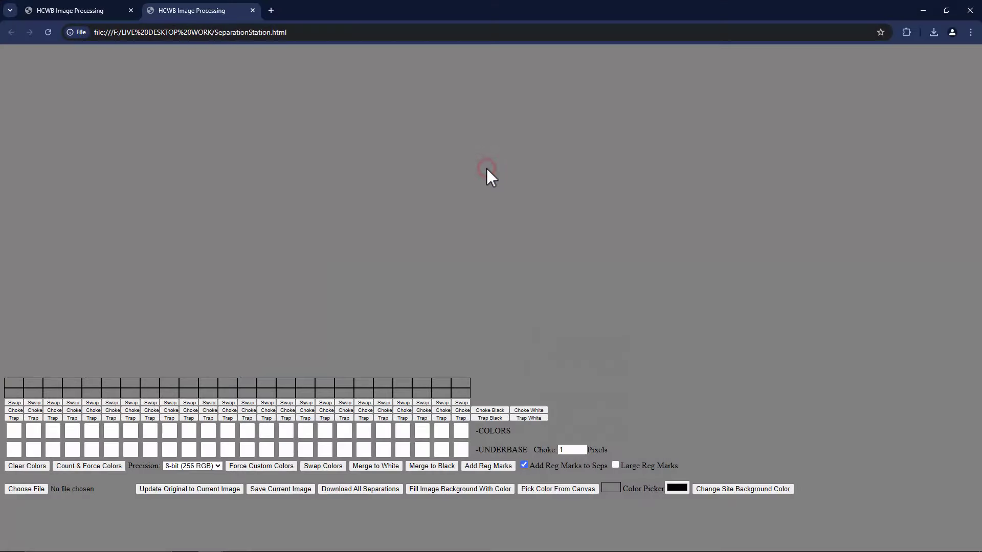
click(131, 10)
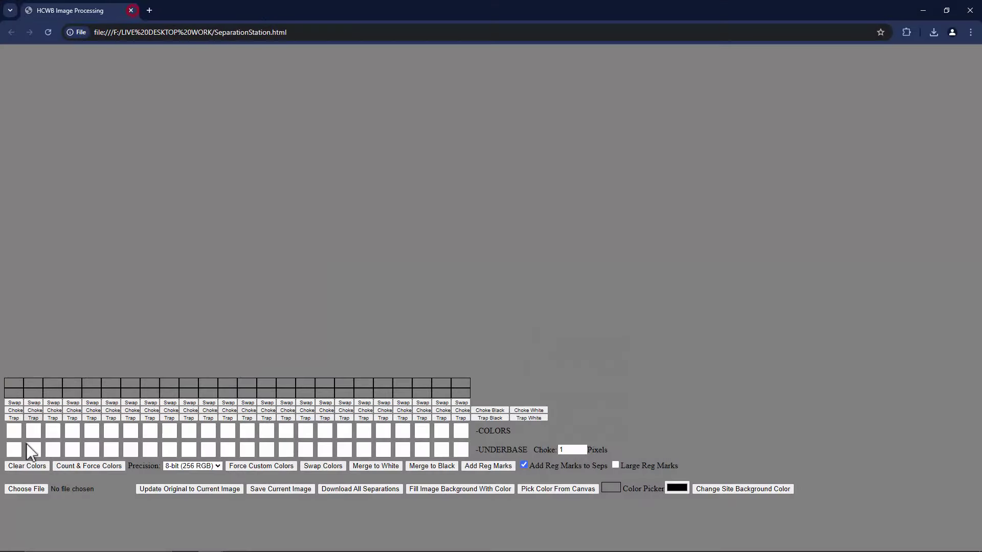
click(31, 492)
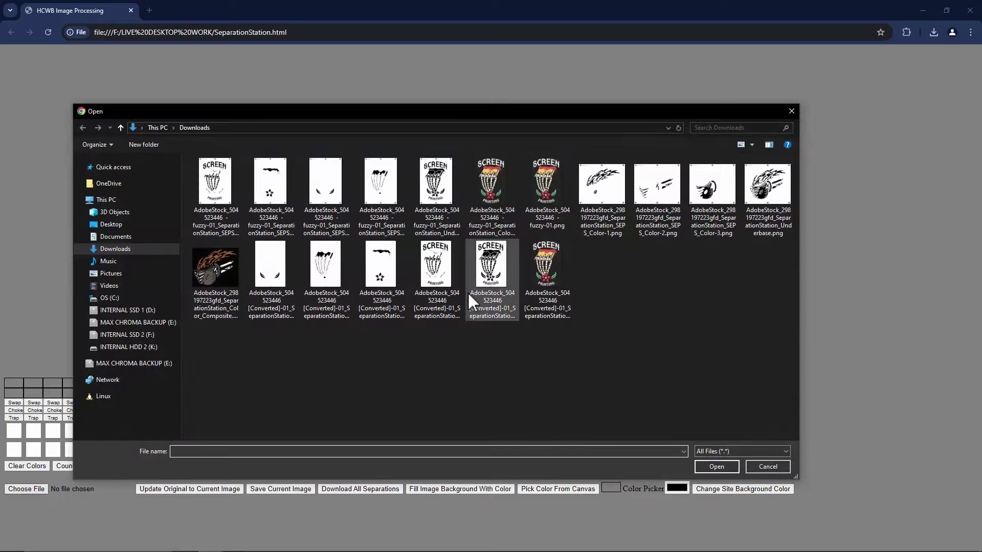
click(160, 127)
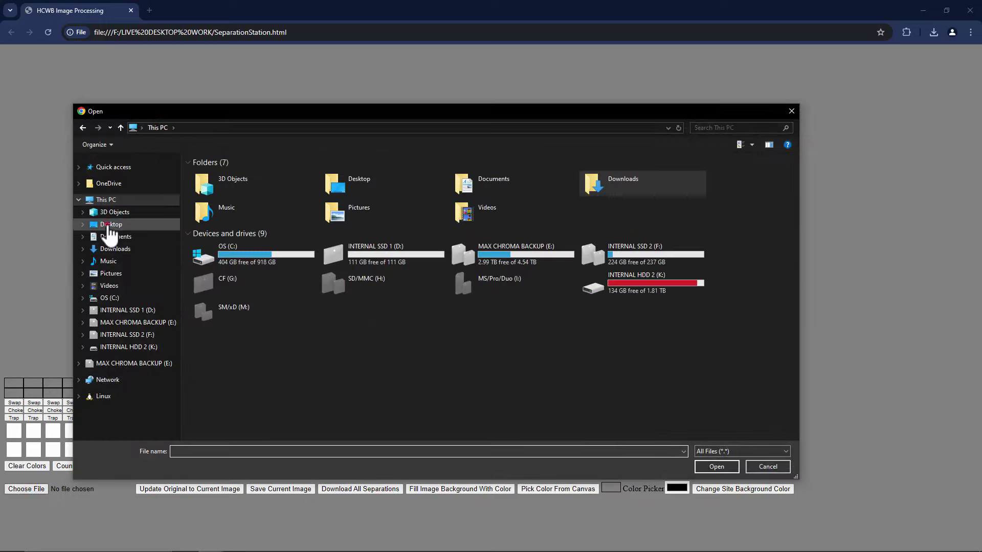
click(107, 224)
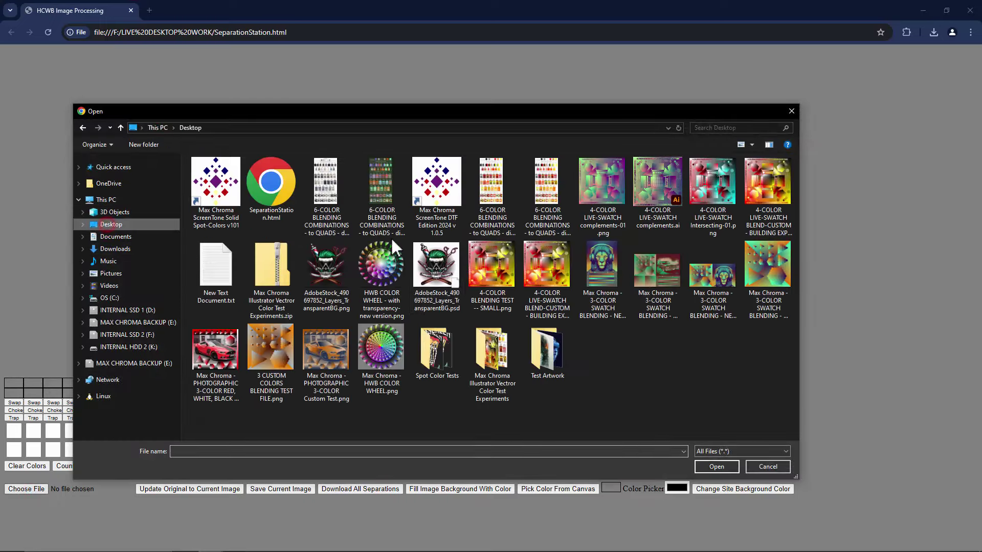
double_click(436, 358)
double_click(594, 191)
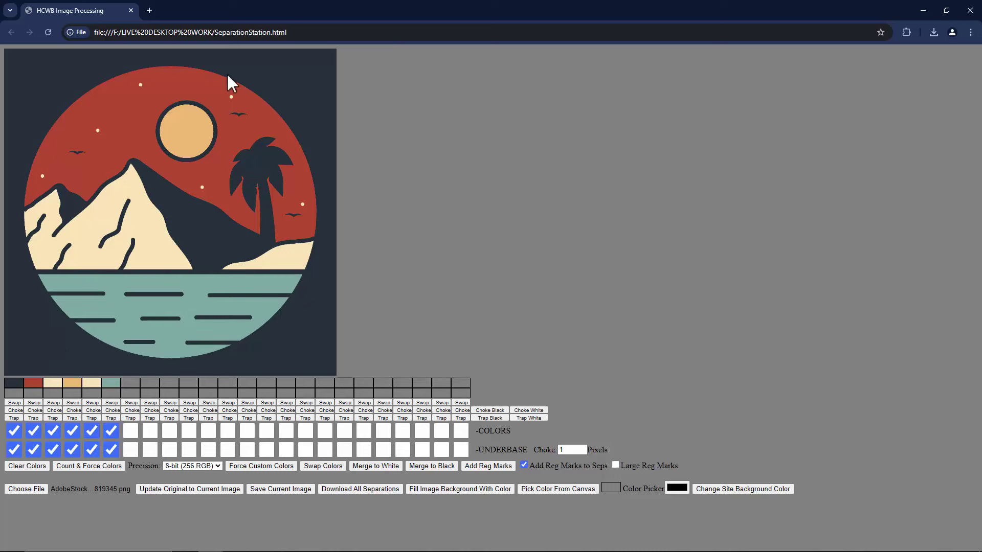
Step: Exclude the dark navy from the colors and underbase, and swap both cream swatches to the cream picked from the mountain
click(14, 430)
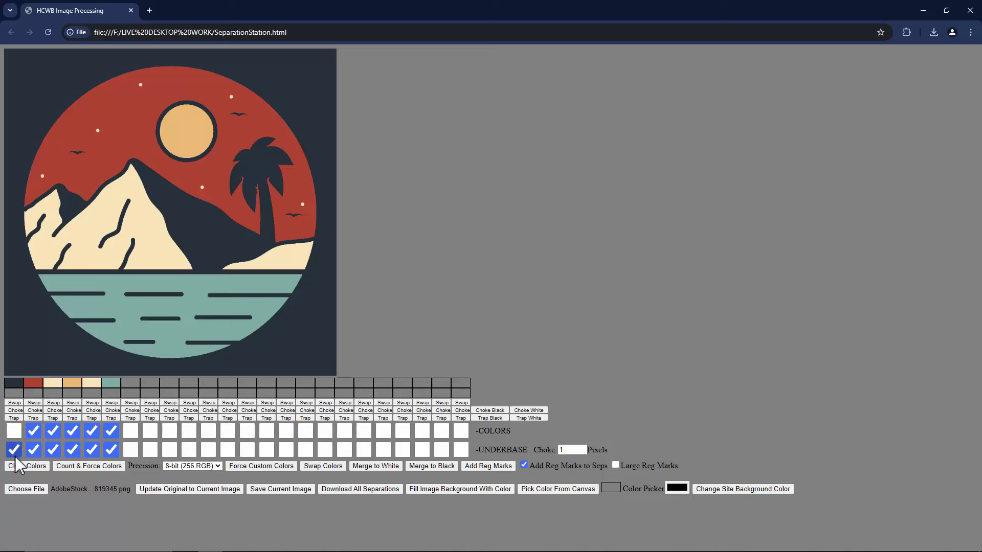
click(14, 453)
click(543, 489)
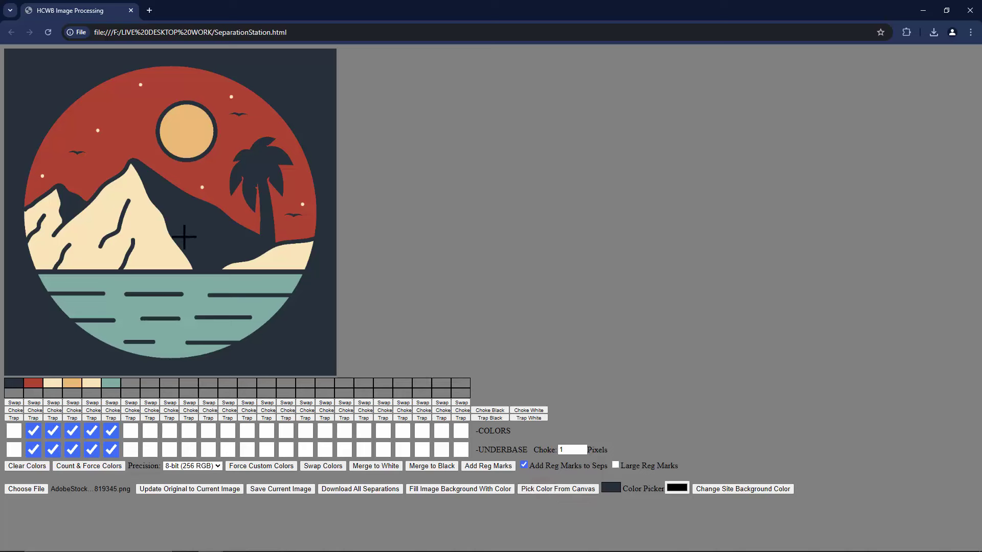
click(142, 223)
click(54, 393)
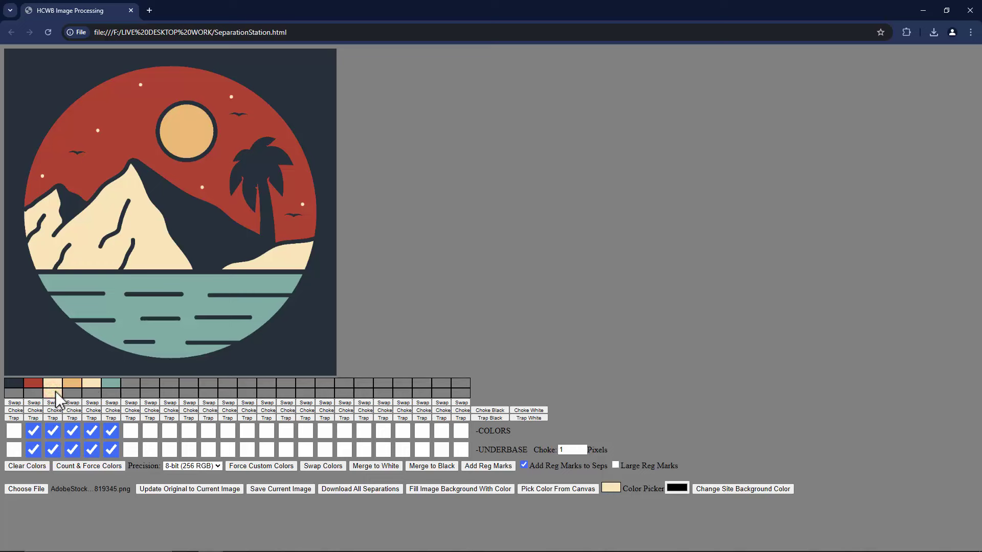
click(54, 403)
click(91, 393)
click(92, 402)
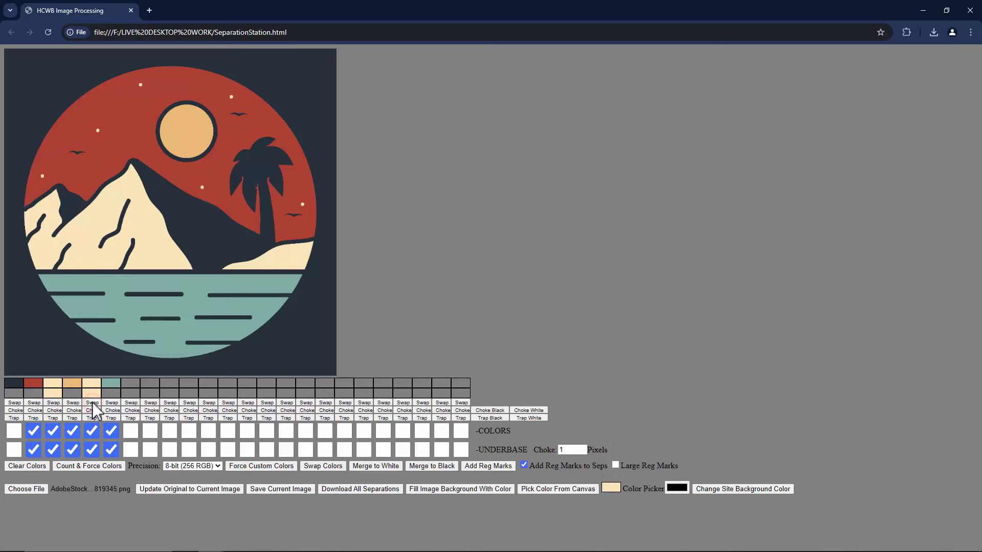
Step: Clear and recount the image's colors, and exclude the dark navy from the colors and underbase
click(31, 466)
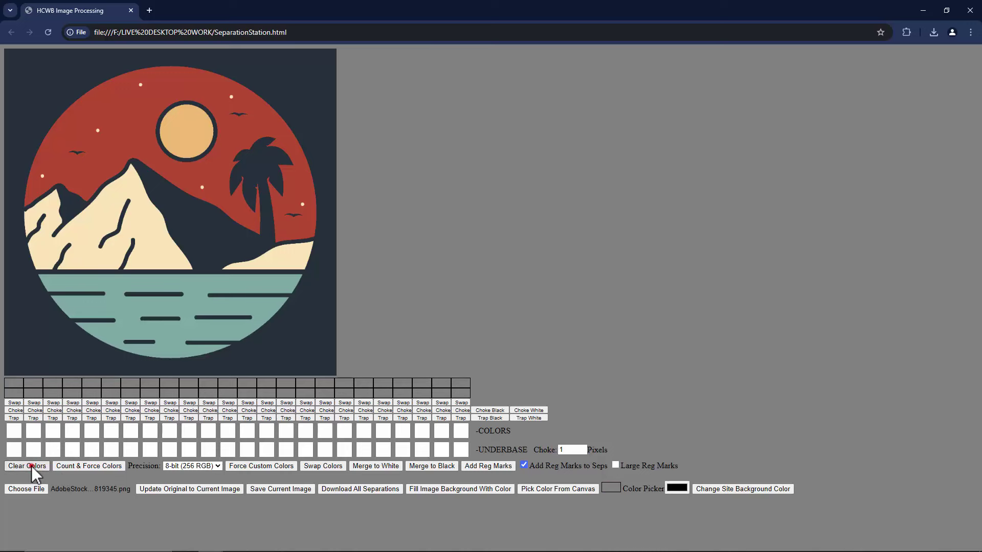
click(112, 466)
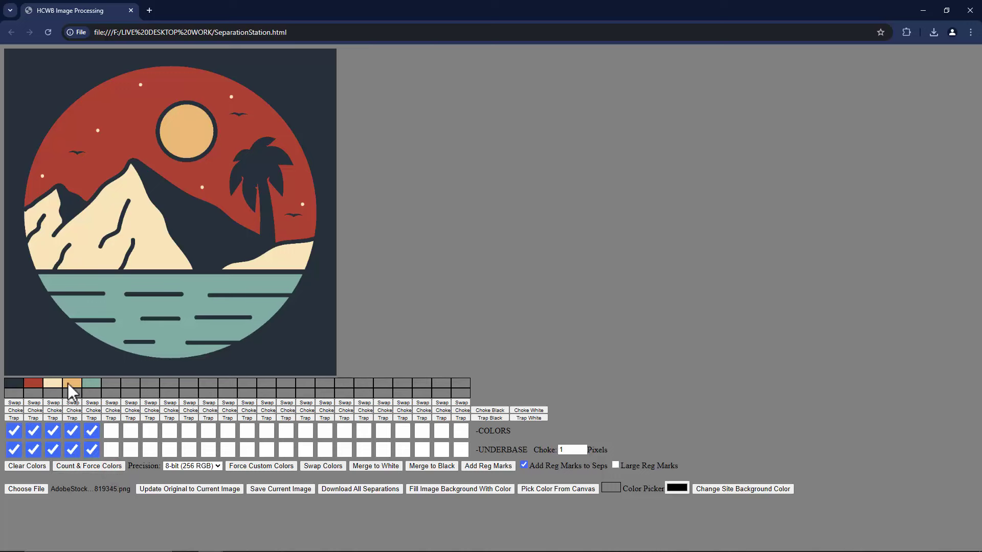
click(53, 403)
click(14, 430)
click(14, 449)
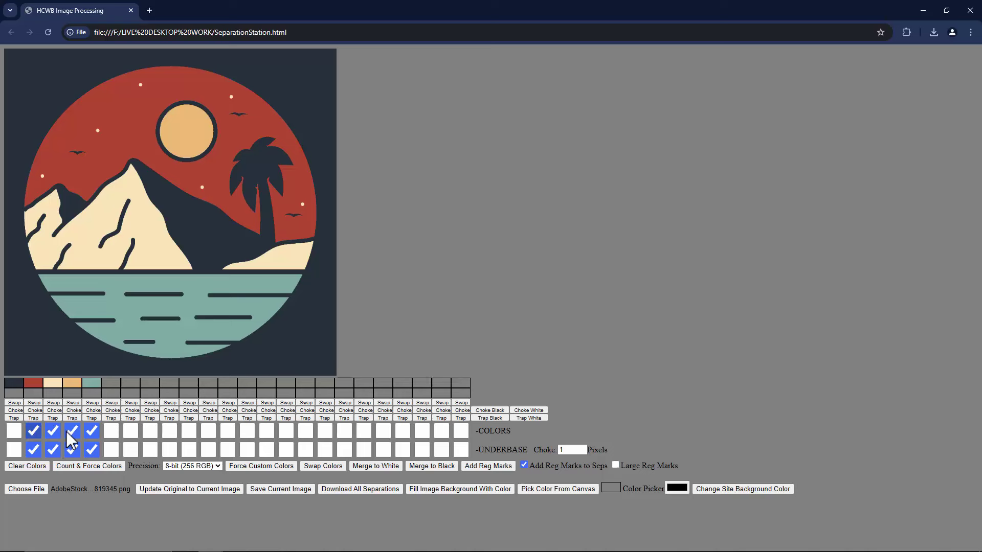
Step: Set the underbase choke to 2 pixels, enable large registration marks, and download all separations, allowing multiple file downloads
click(581, 448)
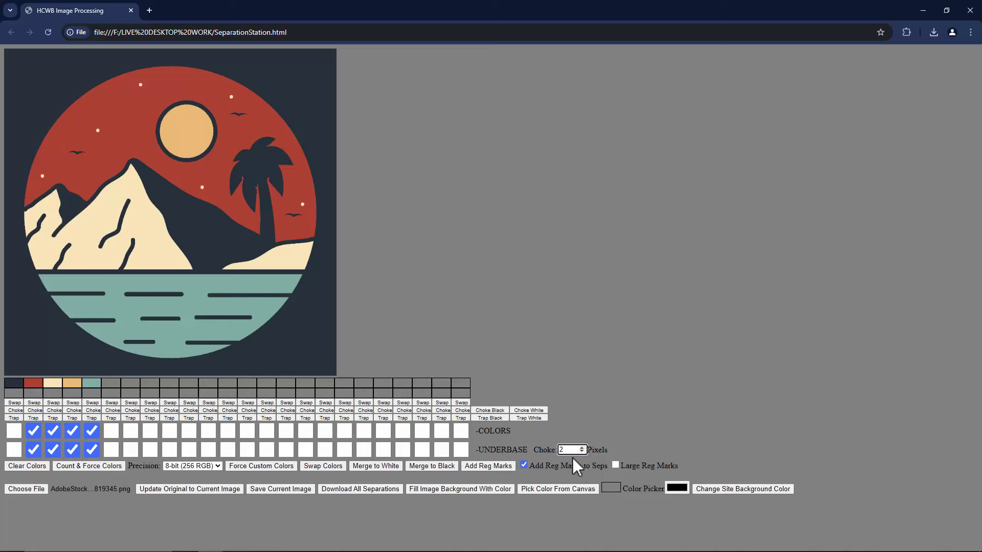
click(615, 465)
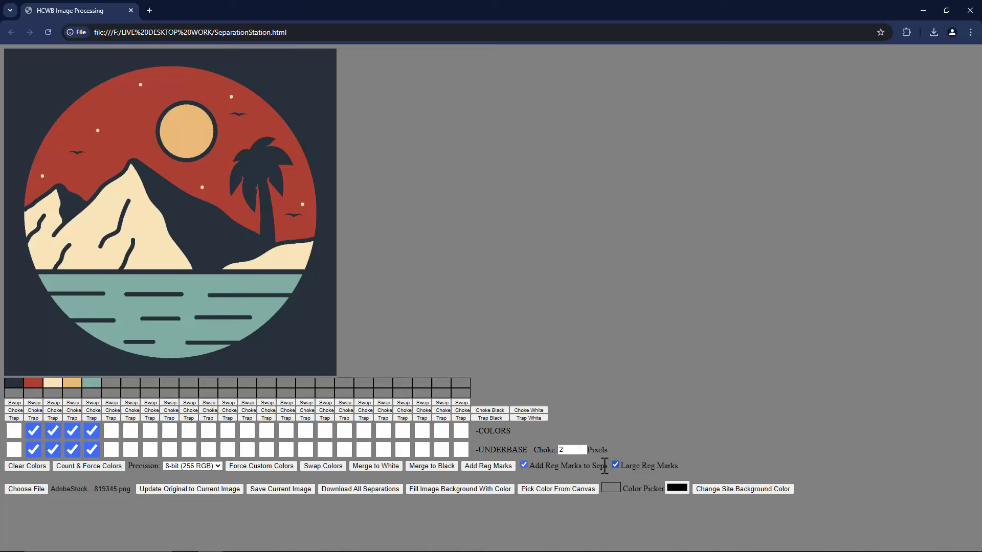
click(360, 488)
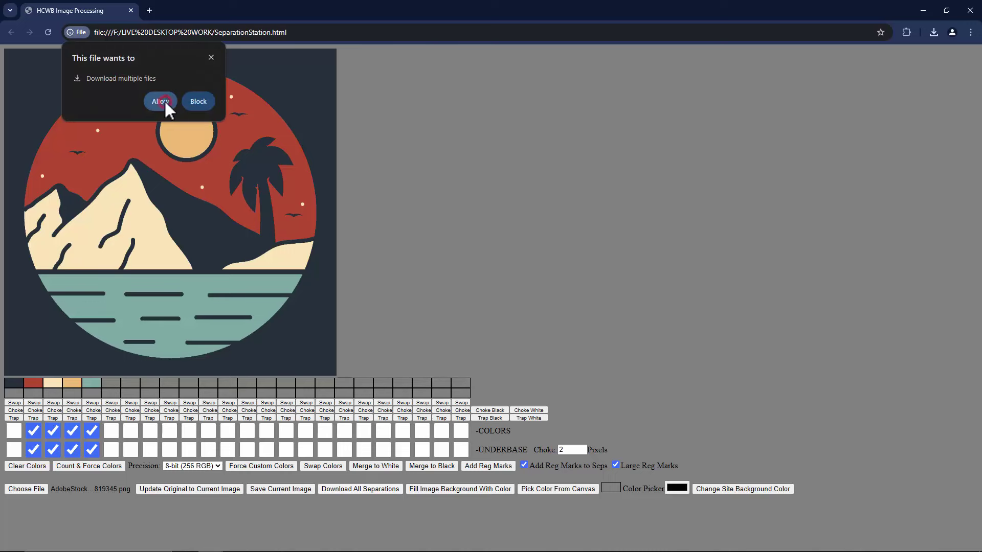
click(160, 101)
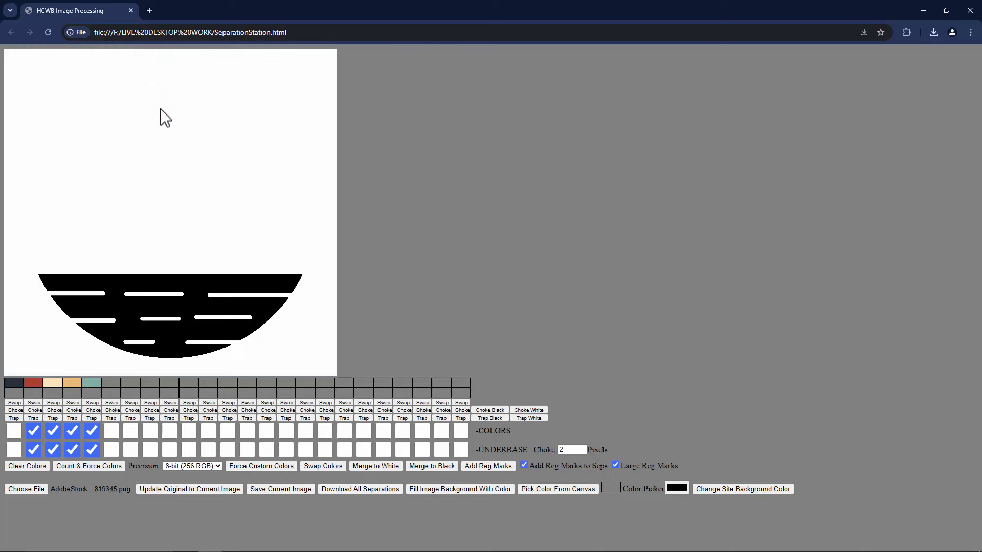
Step: Open the landscape underbase separation from the Downloads folder and page back through its four color separations to check them
mouse_move(187, 543)
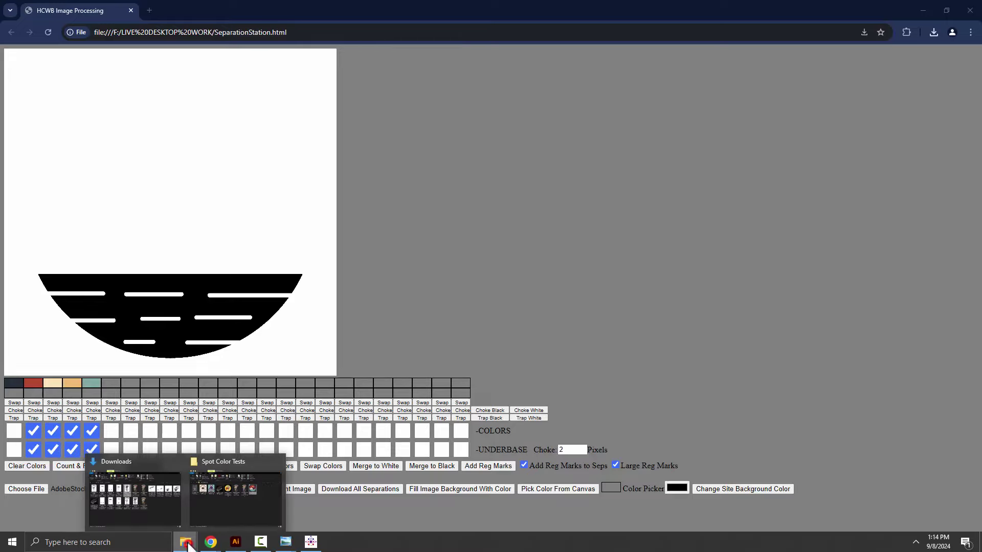
click(135, 494)
click(417, 217)
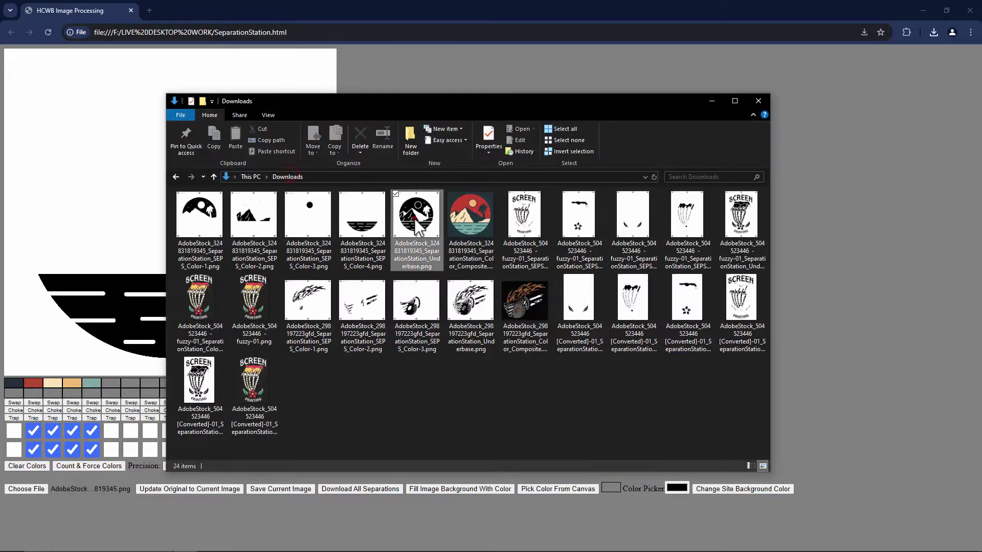
double_click(415, 217)
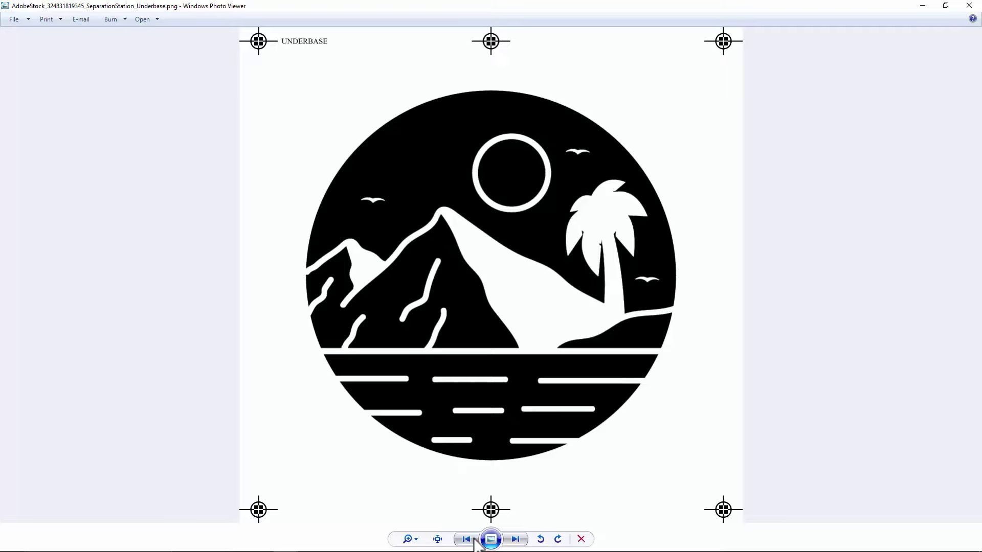
click(469, 539)
click(470, 539)
click(469, 539)
click(469, 539)
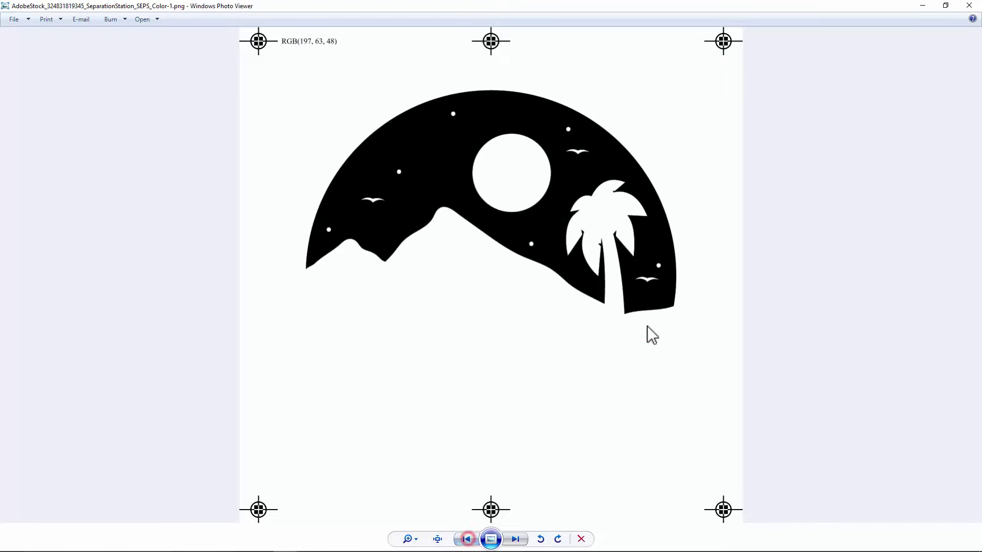
click(968, 6)
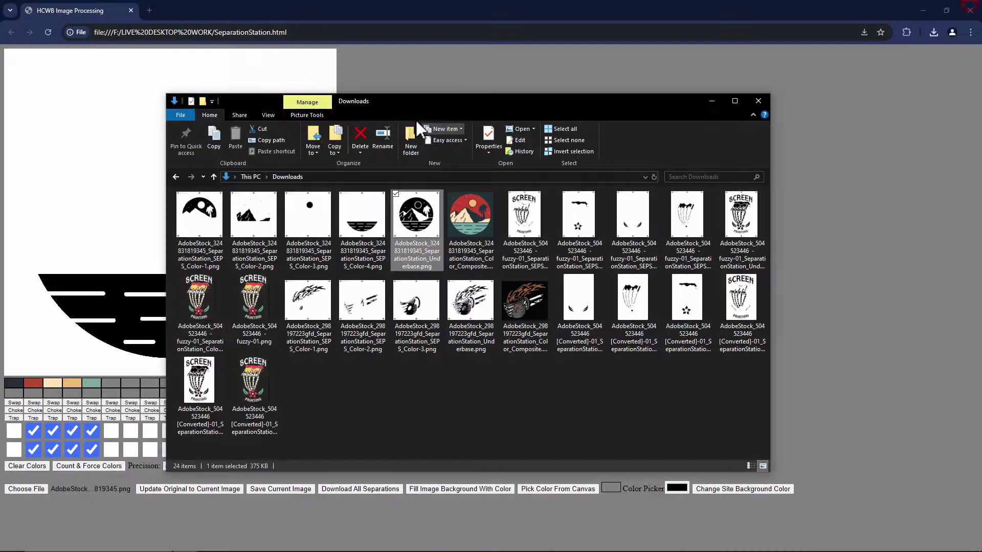
Step: Close the SeparationStation browser window and the Downloads folder window
click(271, 10)
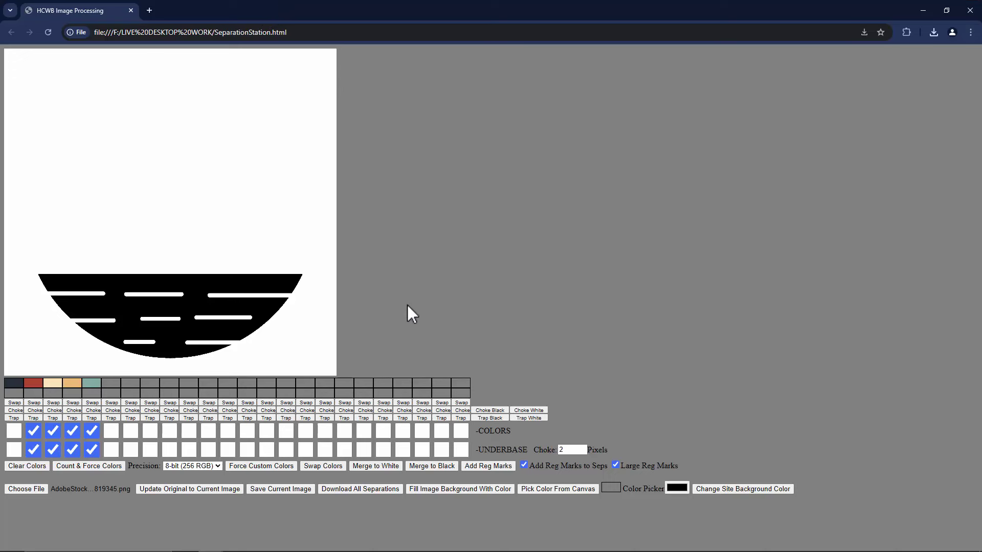
click(970, 10)
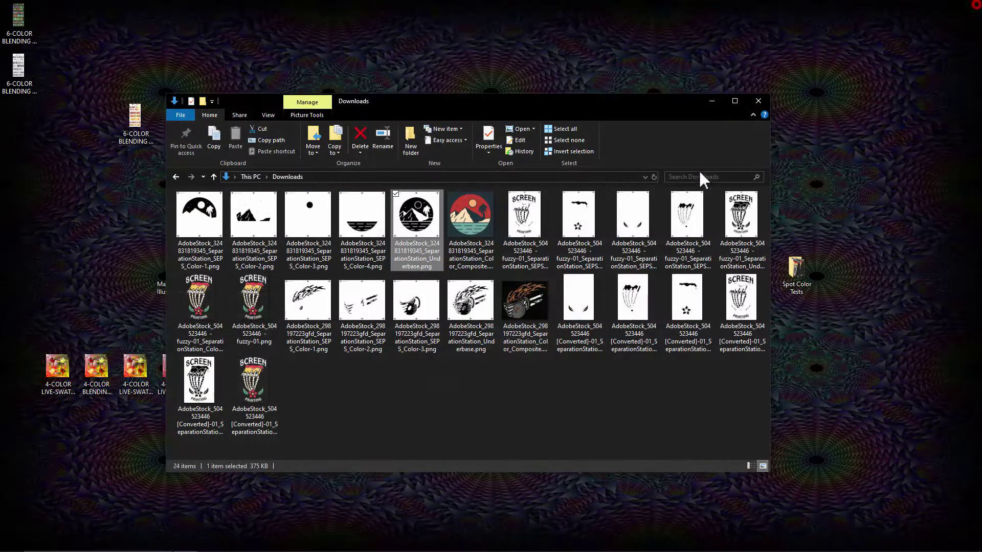
click(759, 101)
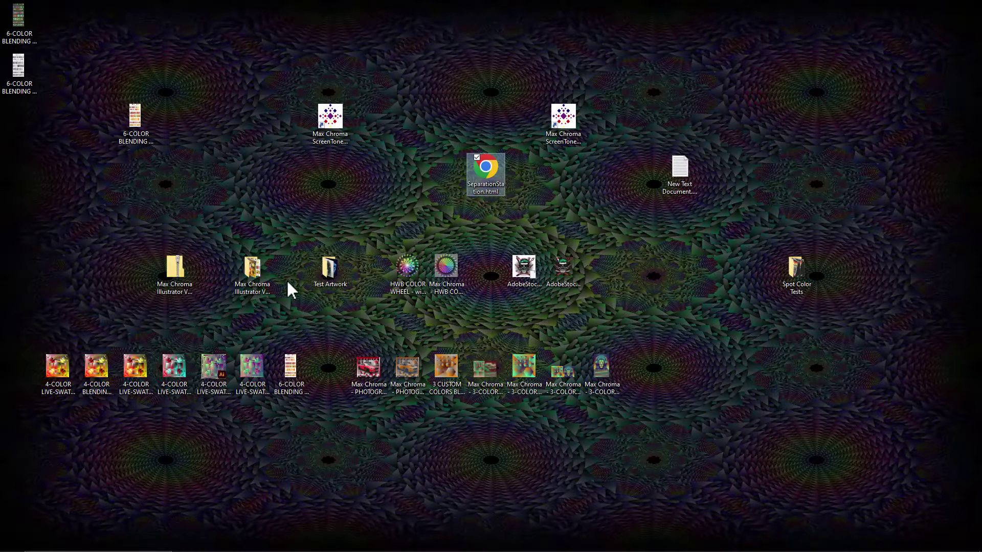
Step: Look through the Test Artwork folder on the desktop for the shark image and close the folder window
click(330, 268)
double_click(333, 267)
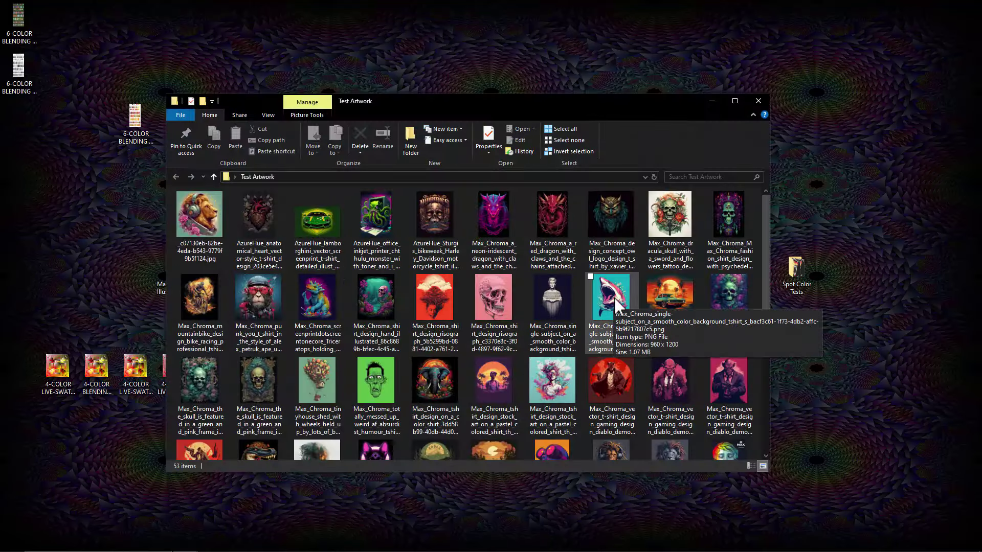
drag(613, 299, 657, 290)
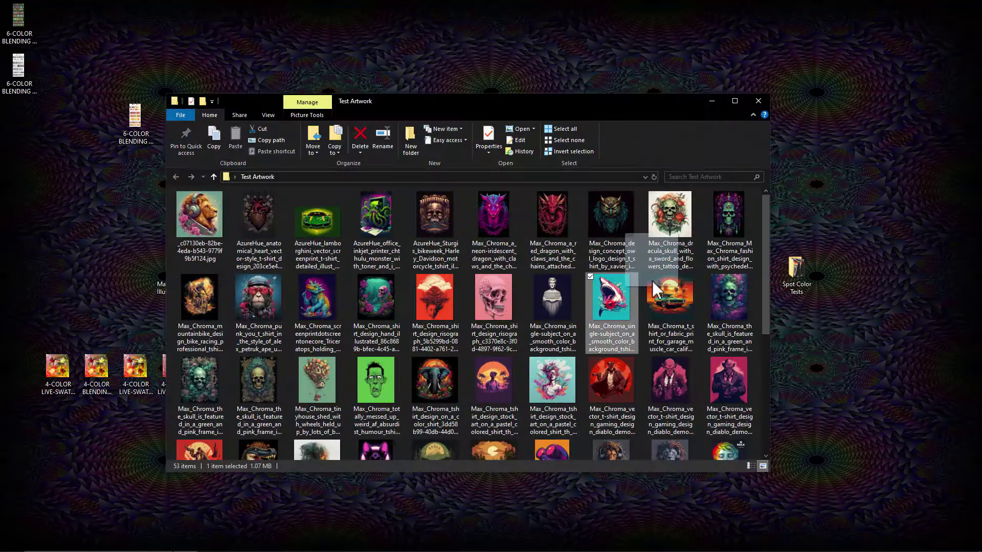
click(758, 100)
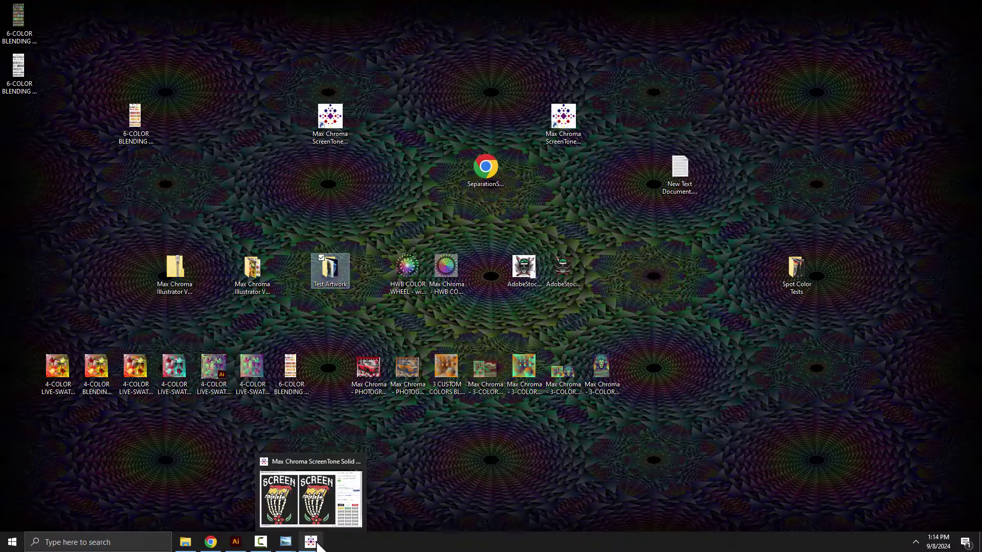
Step: Close the ScreenTone Solid Spot-Colors window holding the skeleton-hand artwork and launch a fresh one from the desktop
click(317, 543)
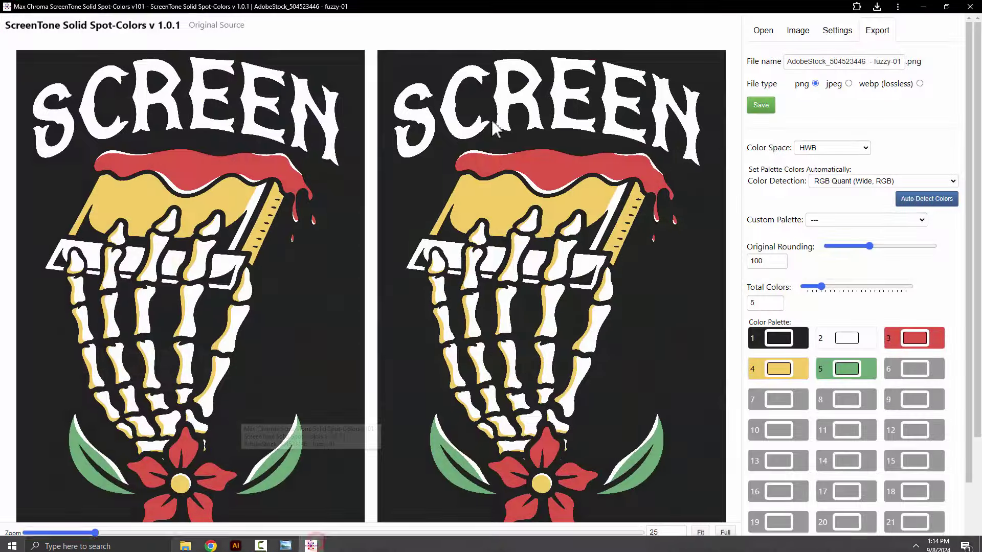
click(969, 7)
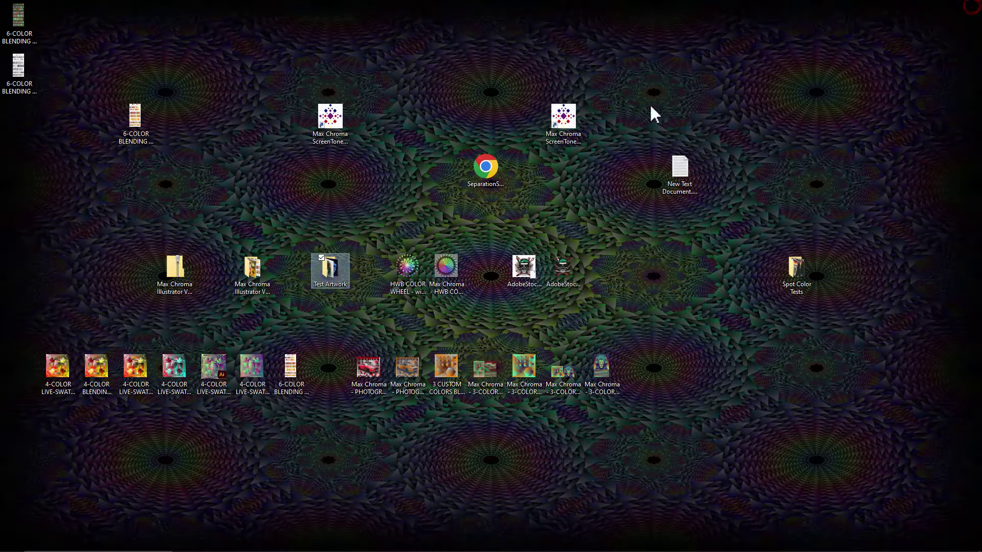
double_click(569, 125)
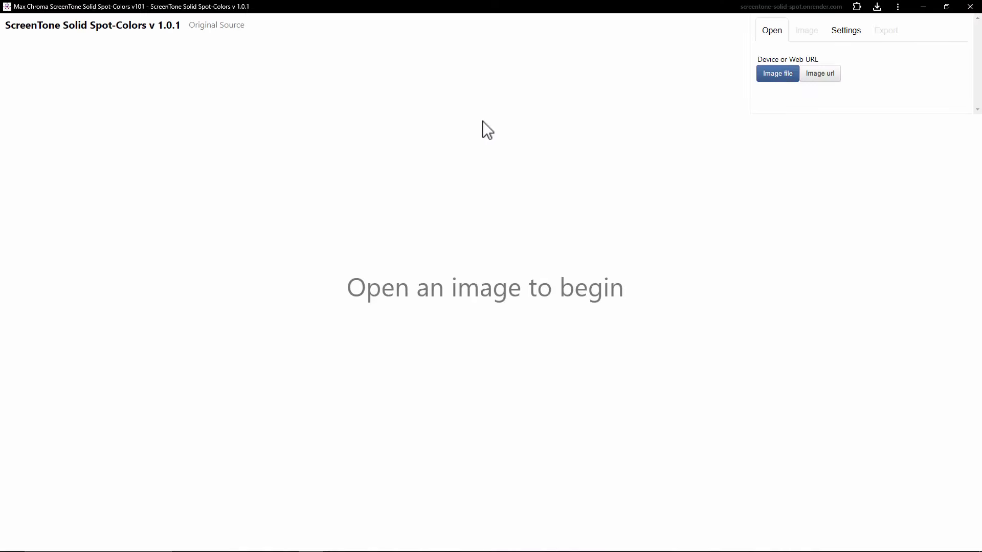
Step: Load the shark PNG from the Test Artwork folder on the desktop into ScreenTone Solid Spot-Colors
click(774, 78)
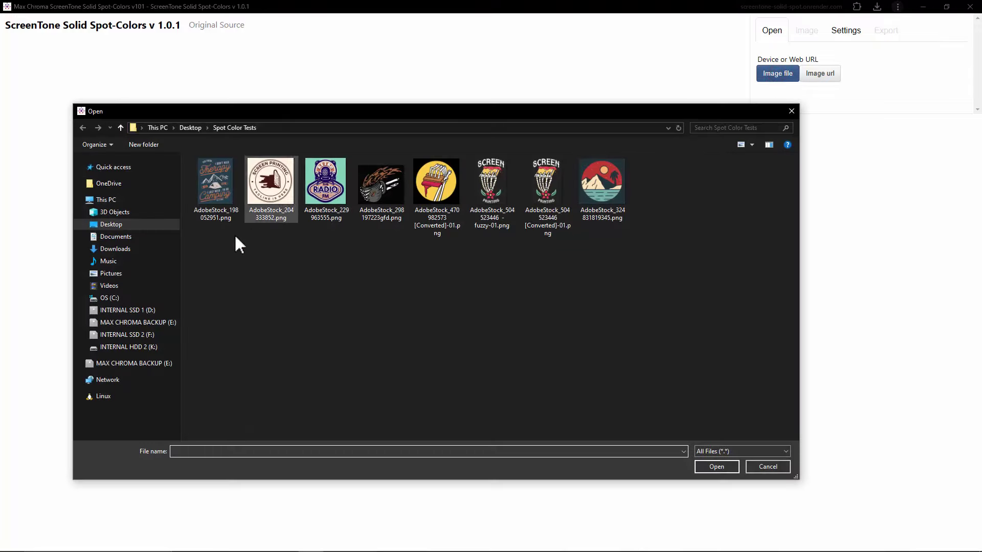
click(134, 225)
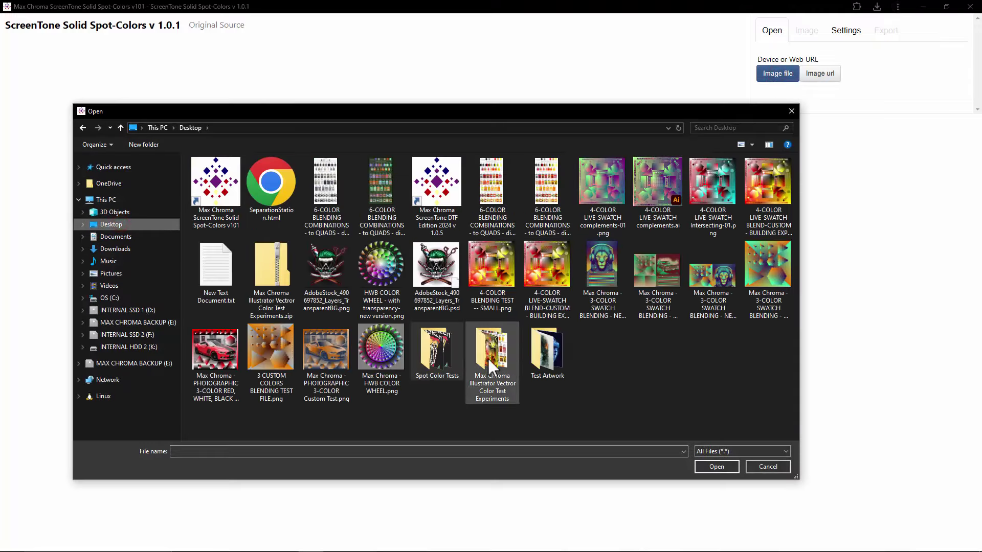
double_click(540, 349)
double_click(539, 268)
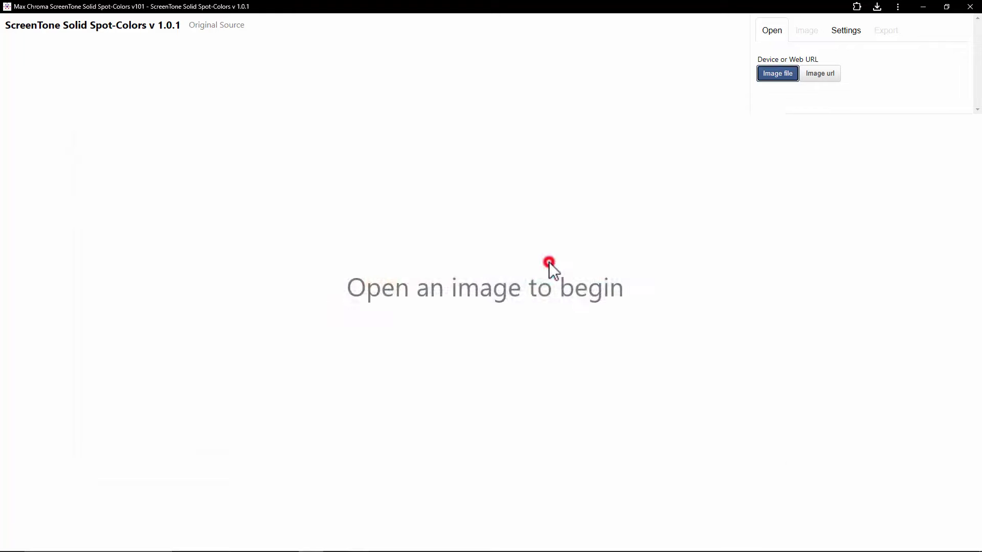
scroll(549, 546, right, 5)
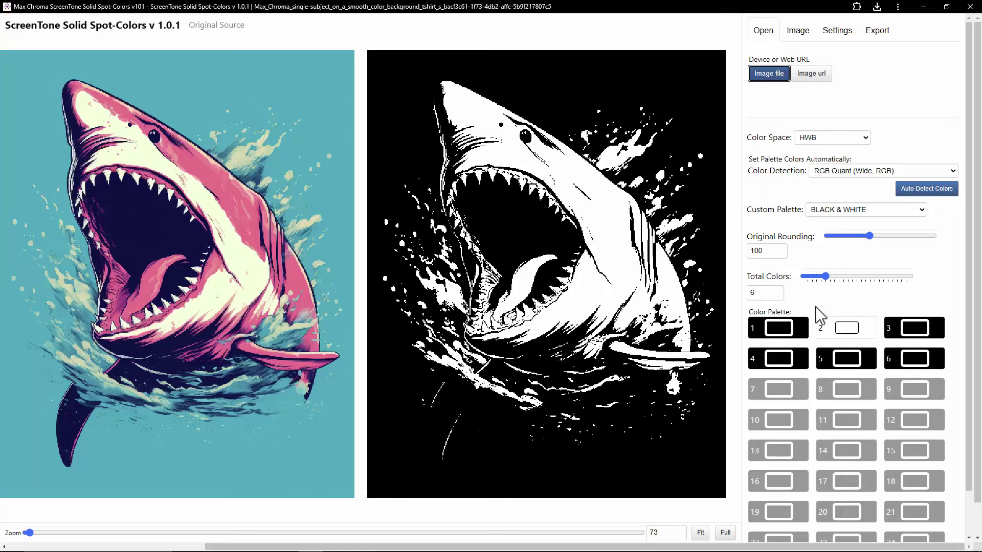
Step: Set the shark image's size to 100%
click(799, 32)
click(825, 92)
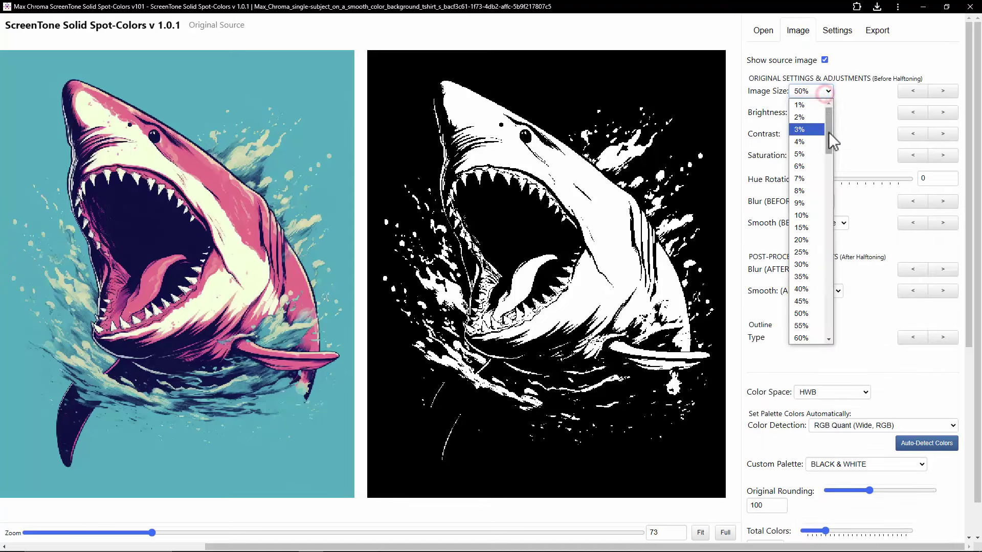
drag(828, 125, 828, 195)
click(807, 221)
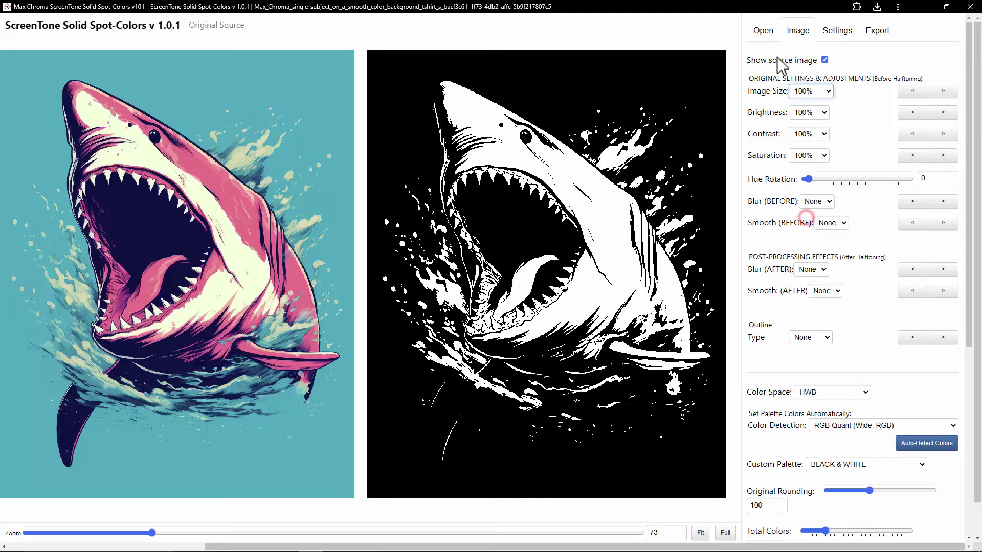
Step: Reduce the total colors to 2 and auto-detect the palette from the shark image
click(763, 30)
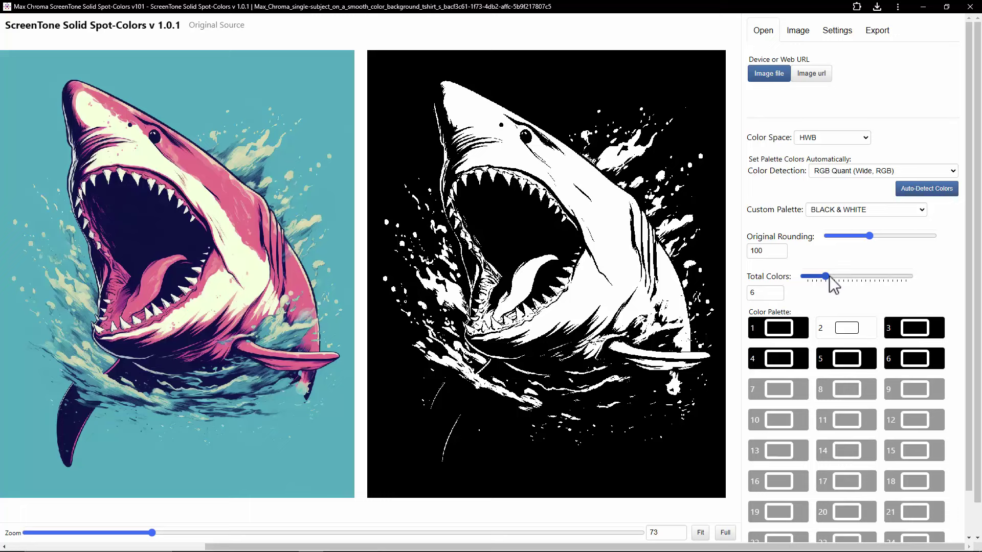
drag(822, 278, 808, 279)
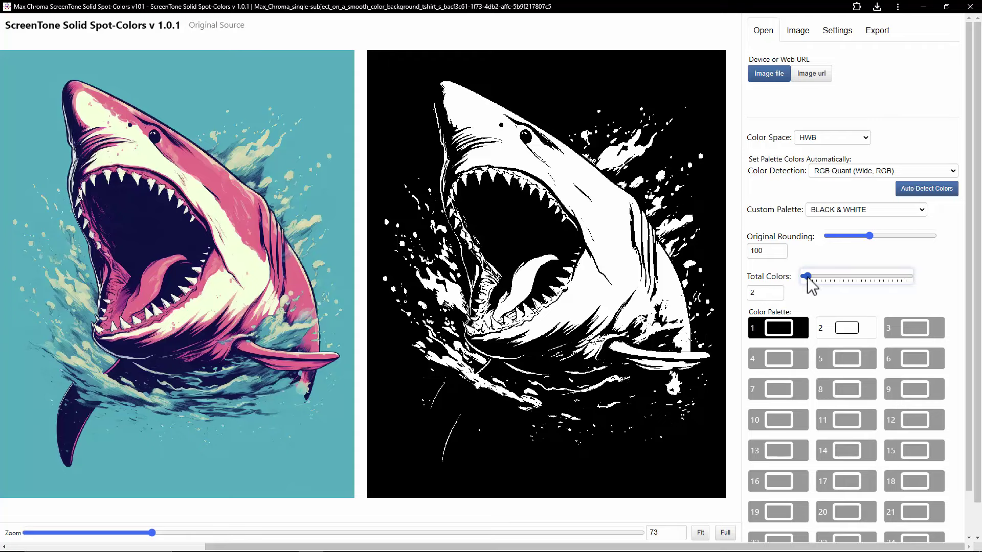
click(915, 187)
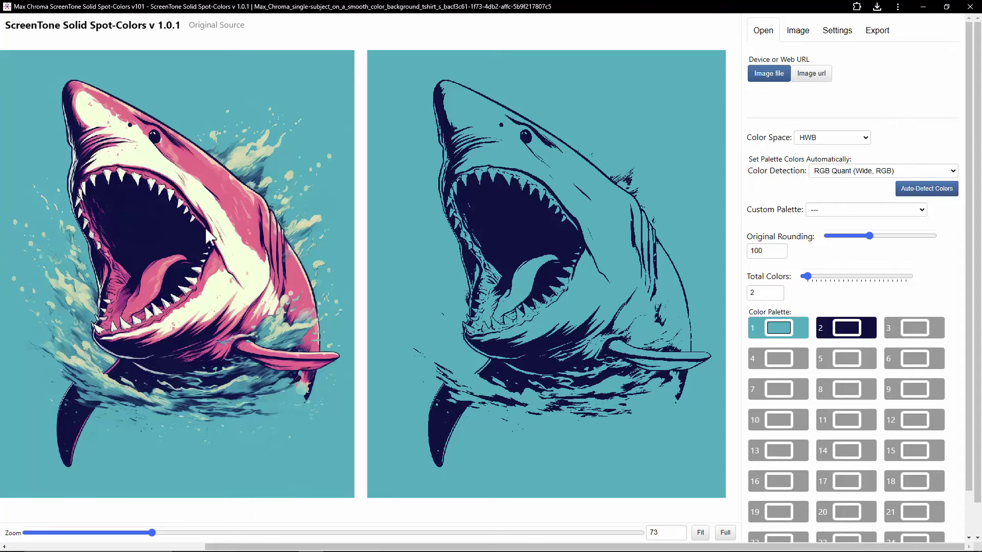
Step: Raise the total colors to 3, auto-detect the palette, and replace the third color with pink sampled from the shark's back
click(778, 290)
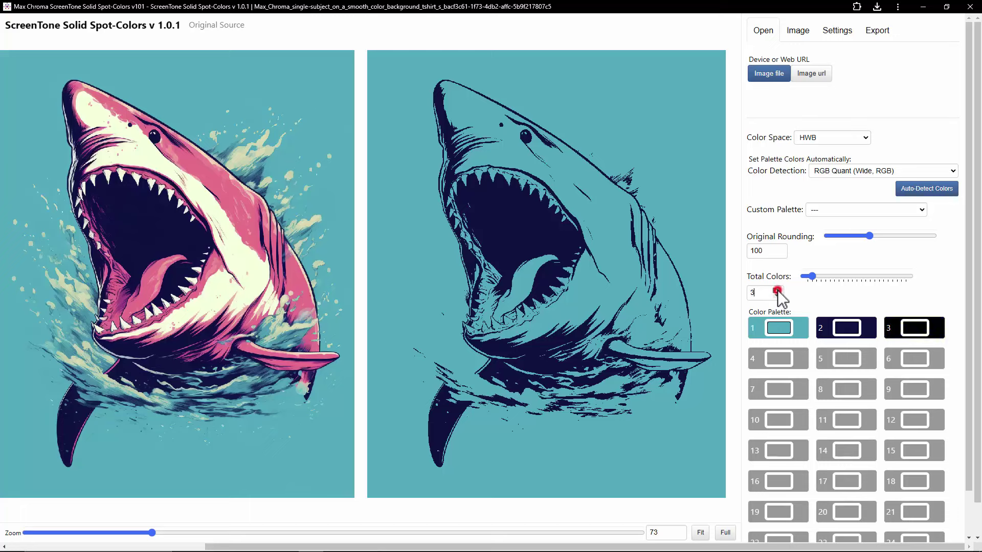
click(915, 188)
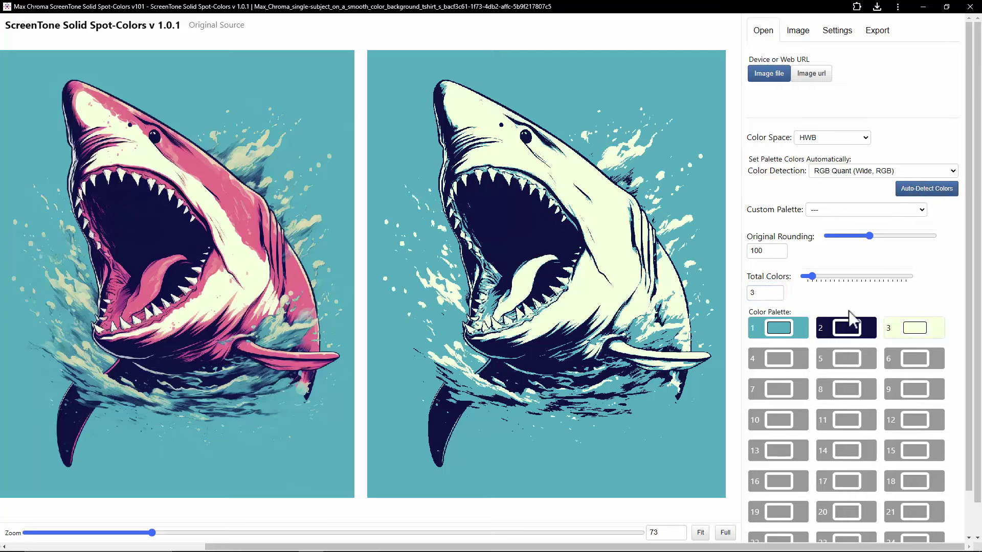
click(914, 330)
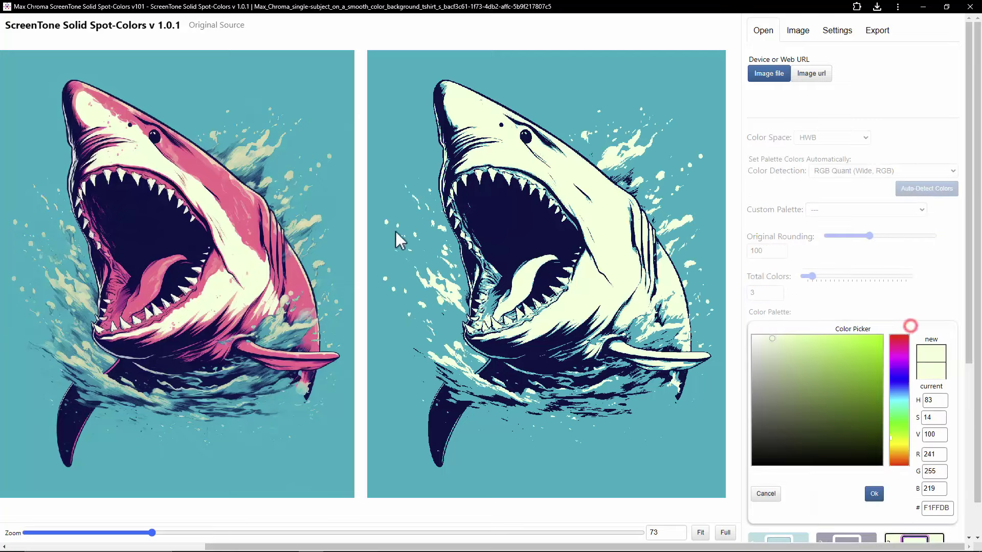
click(201, 171)
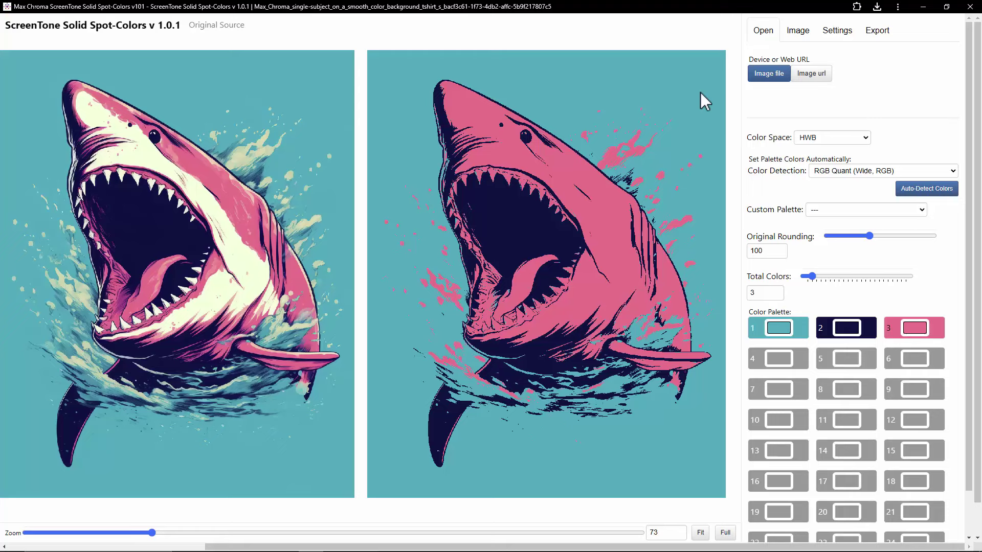
Step: Raise the total colors to 4 and set the fourth color to cream sampled from the shark's head
click(777, 289)
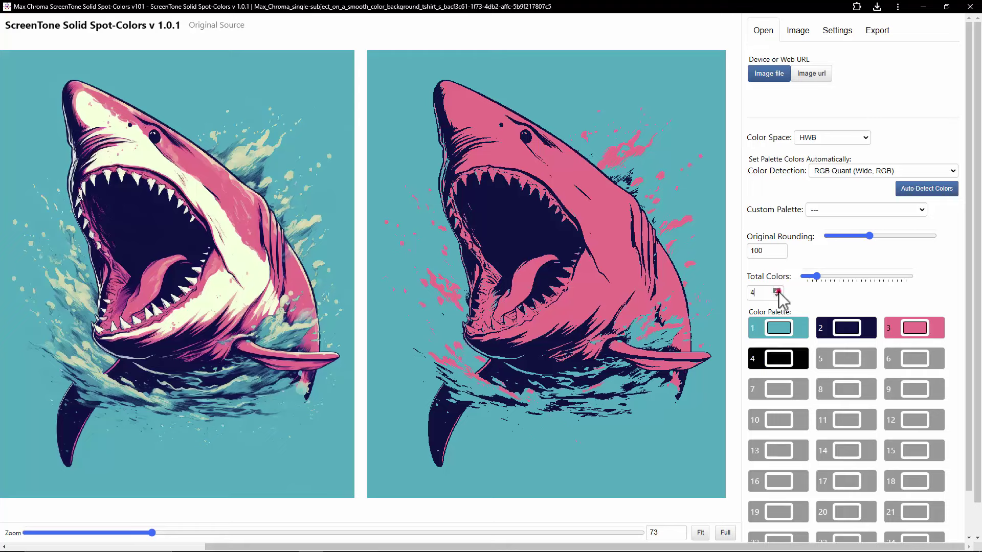
click(778, 364)
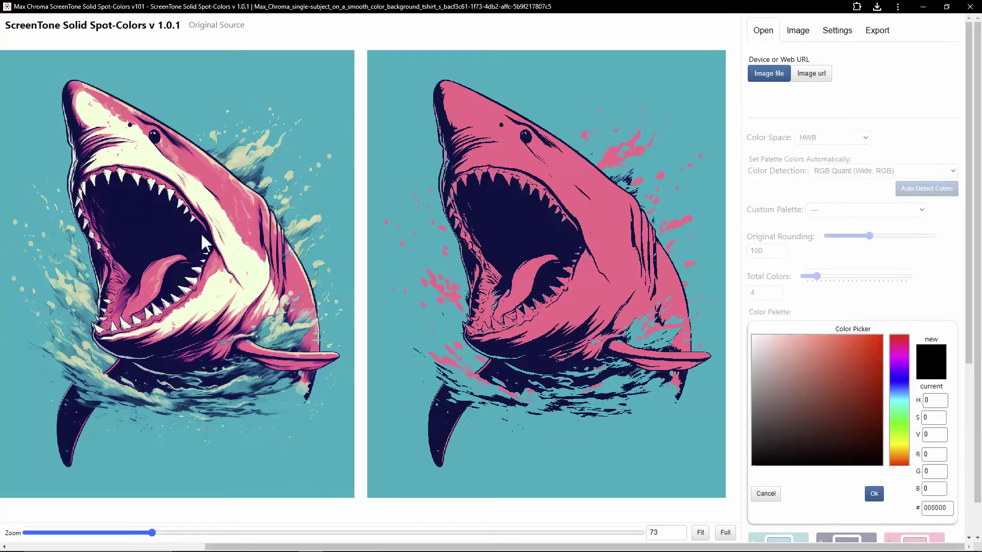
click(149, 157)
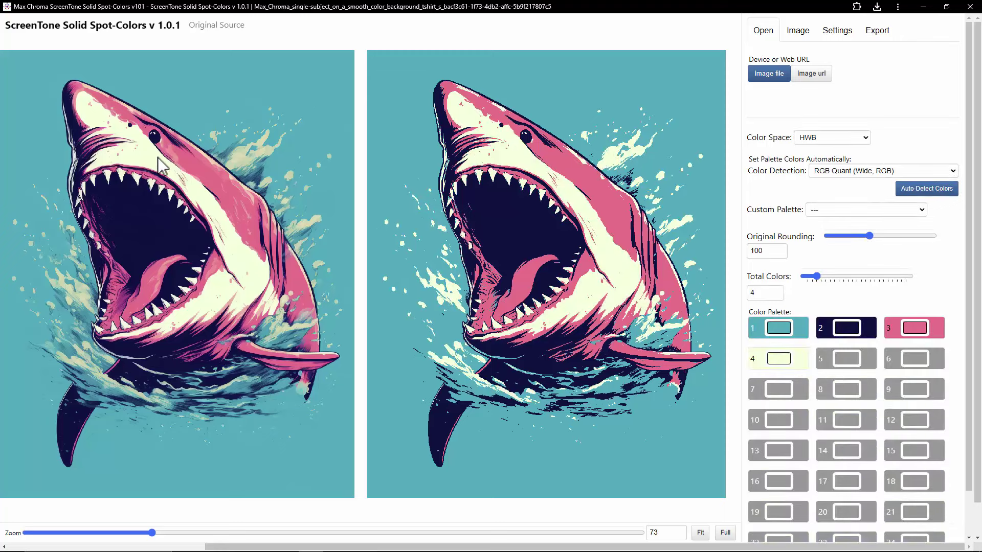
Step: Reset the palette to the BLACK & WHITE custom palette and auto-detect the shark's four colors
click(833, 208)
click(828, 259)
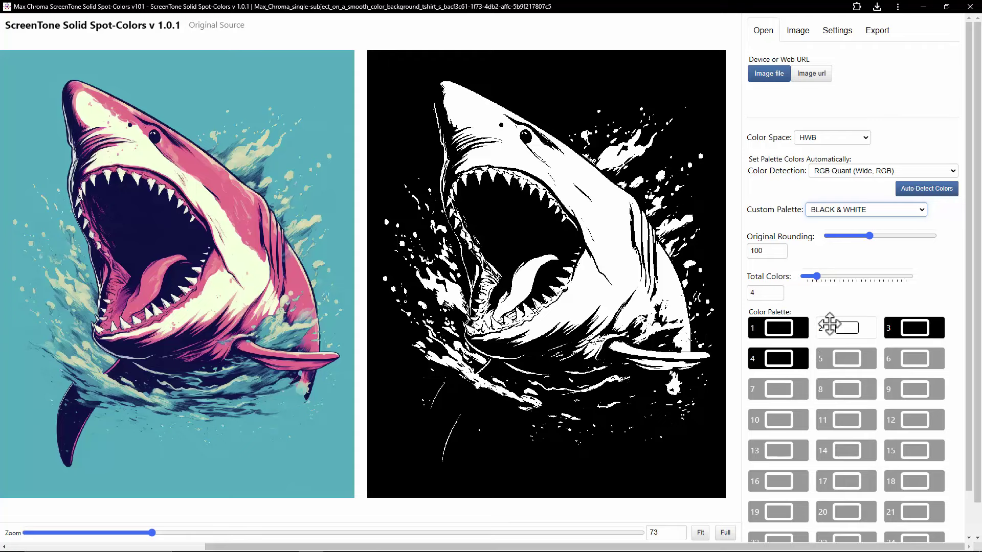
click(927, 190)
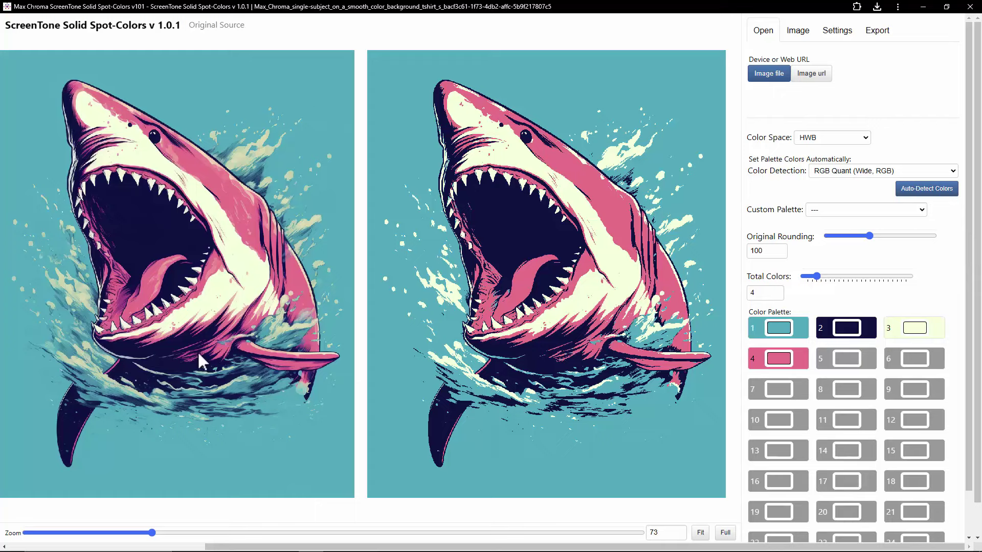
Step: Close the two leftover Windows Photo Viewer windows showing the AdobeStock_504523446 images
mouse_move(240, 549)
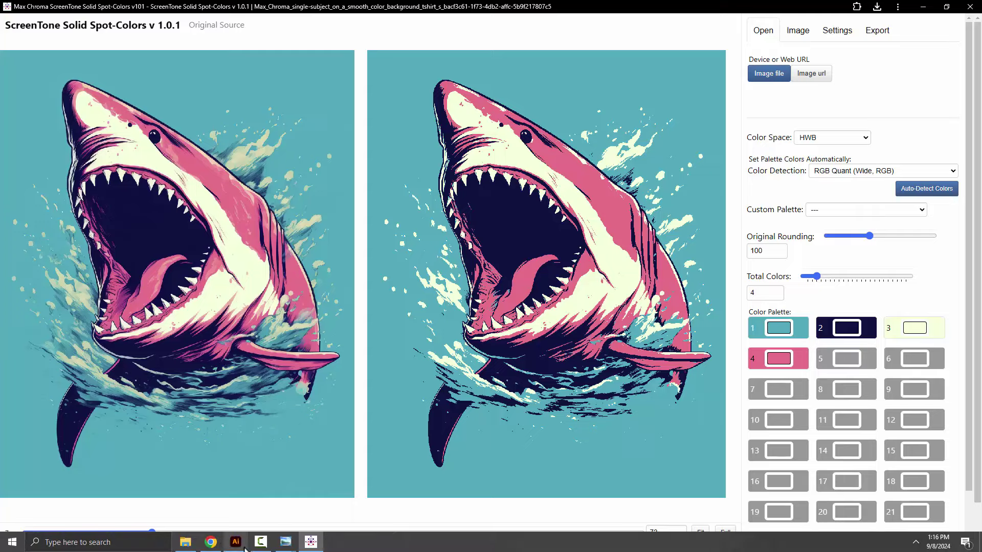
mouse_move(282, 546)
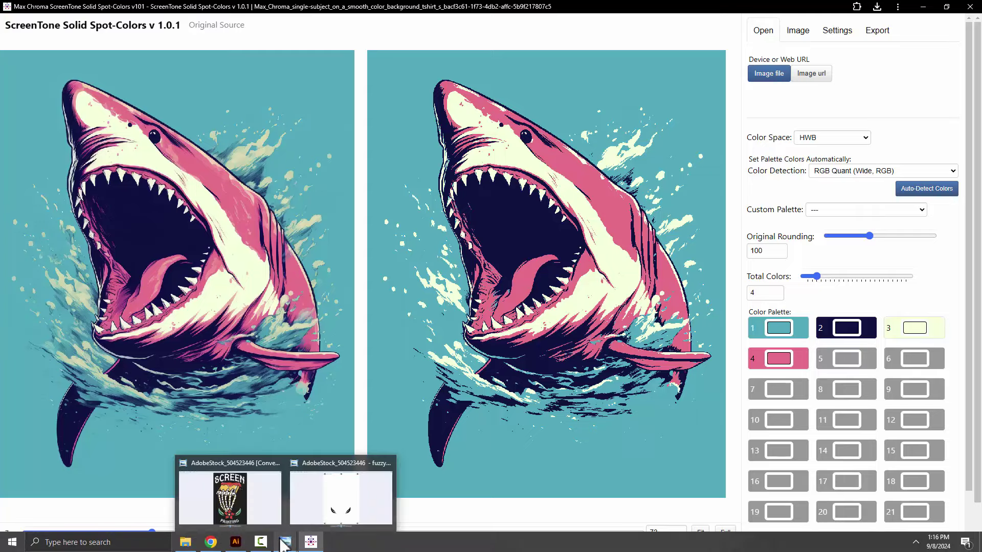
click(273, 463)
click(330, 463)
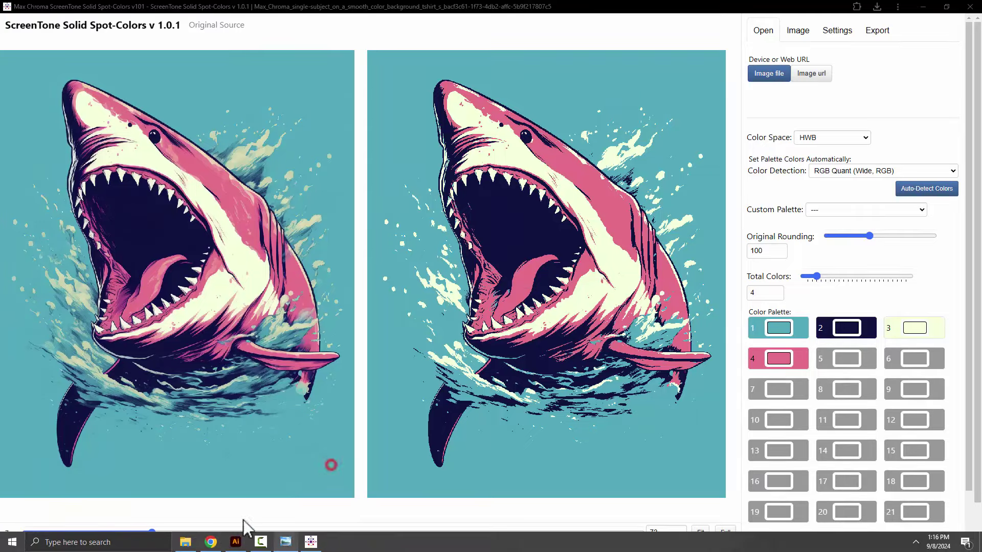
Step: Open the original shark PNG from the desktop's Test Artwork folder in Windows Photo Viewer and bring it into view
click(185, 543)
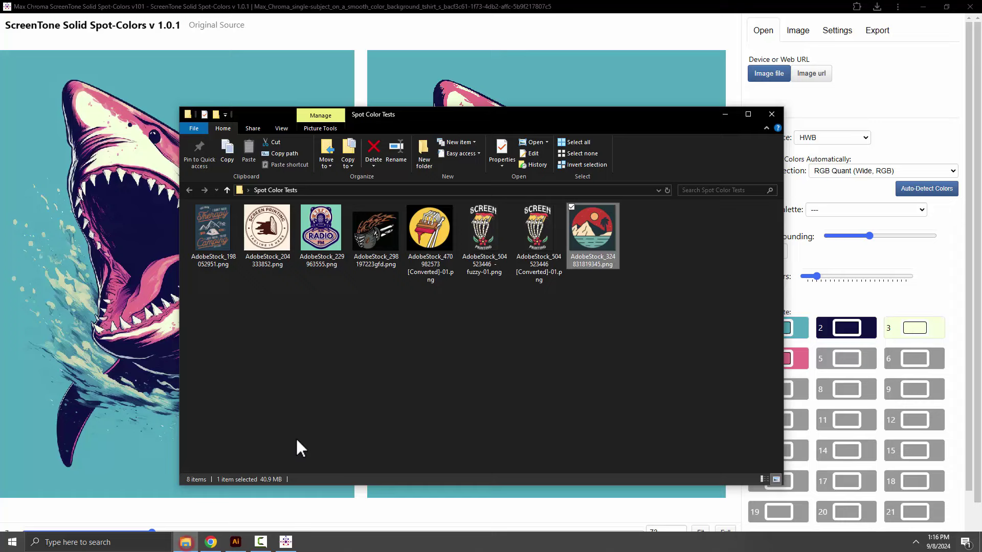
click(228, 190)
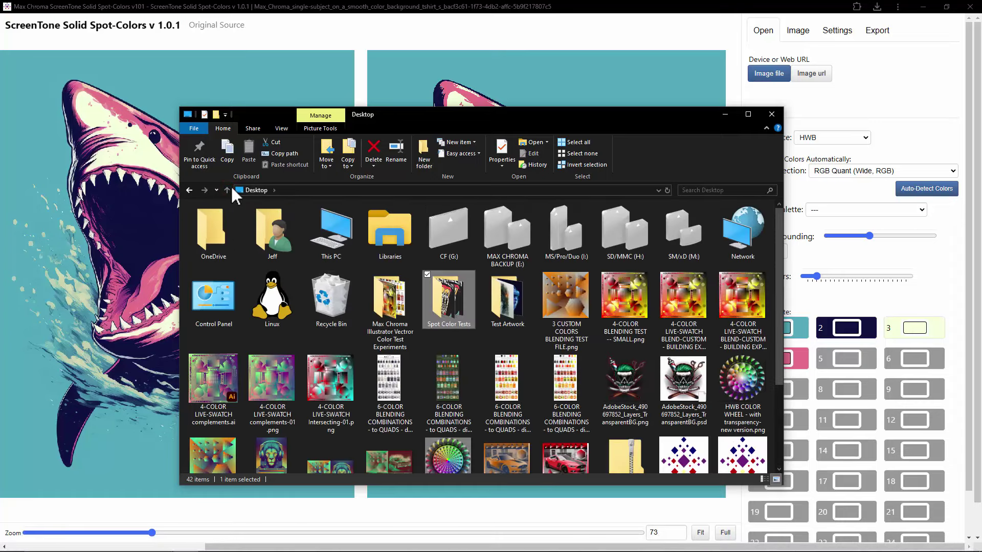
double_click(331, 231)
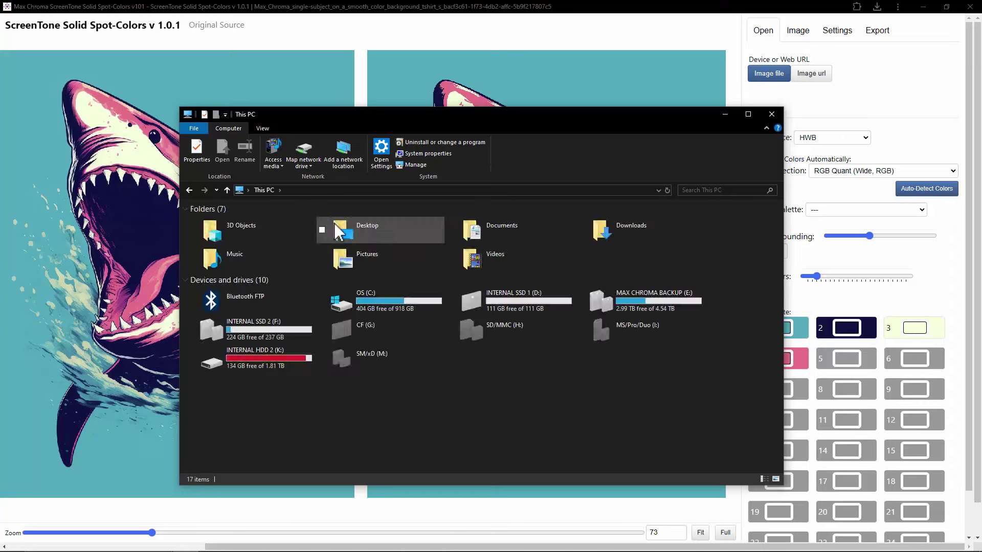
double_click(335, 225)
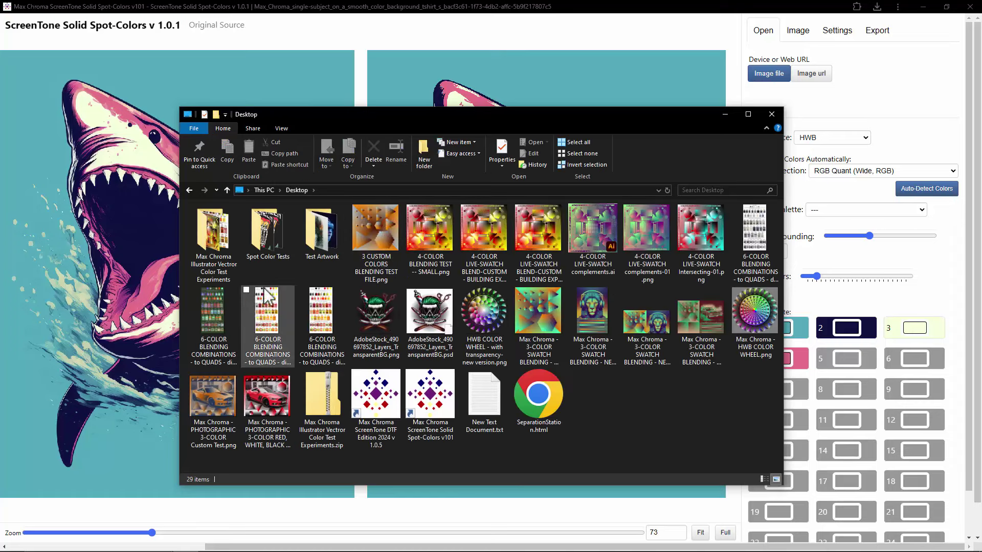
double_click(325, 224)
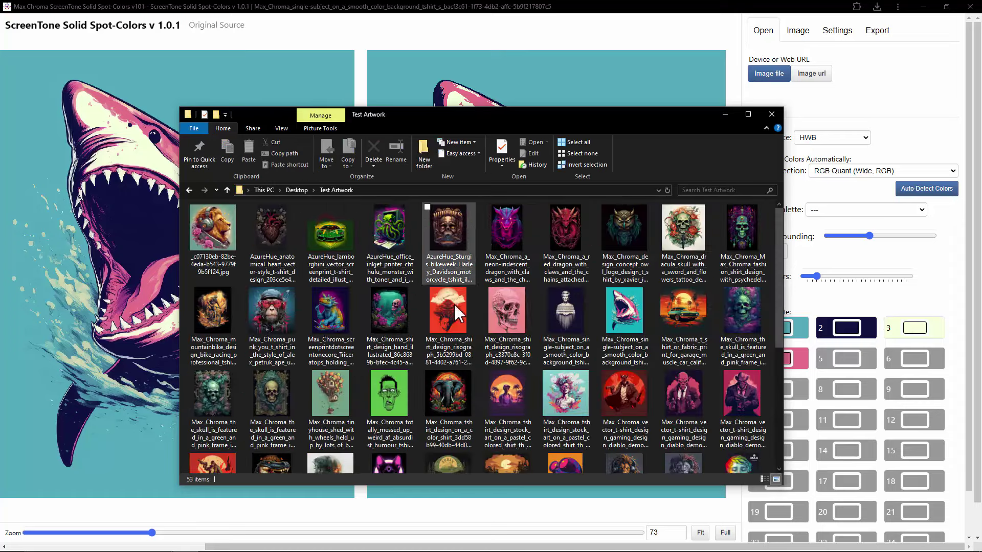
click(635, 320)
click(724, 115)
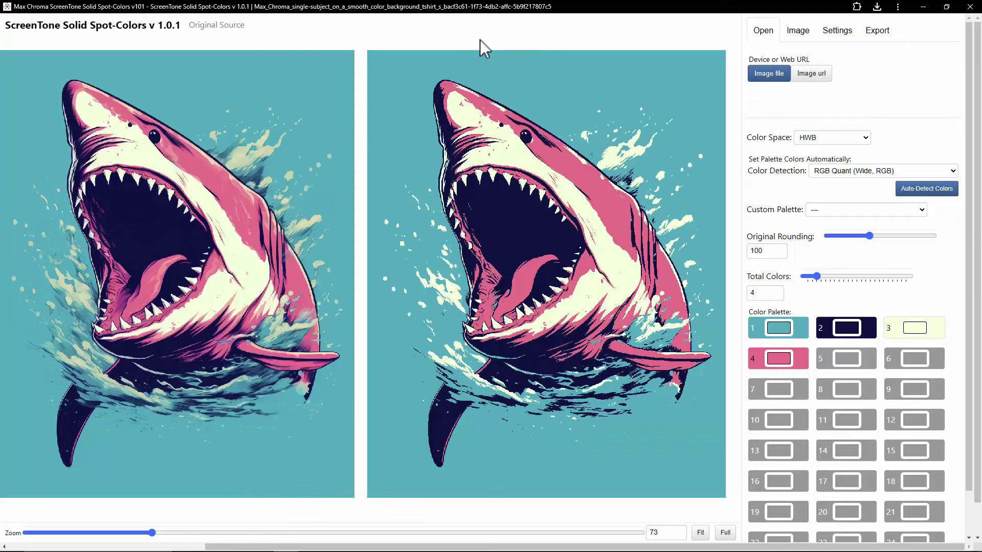
mouse_move(338, 538)
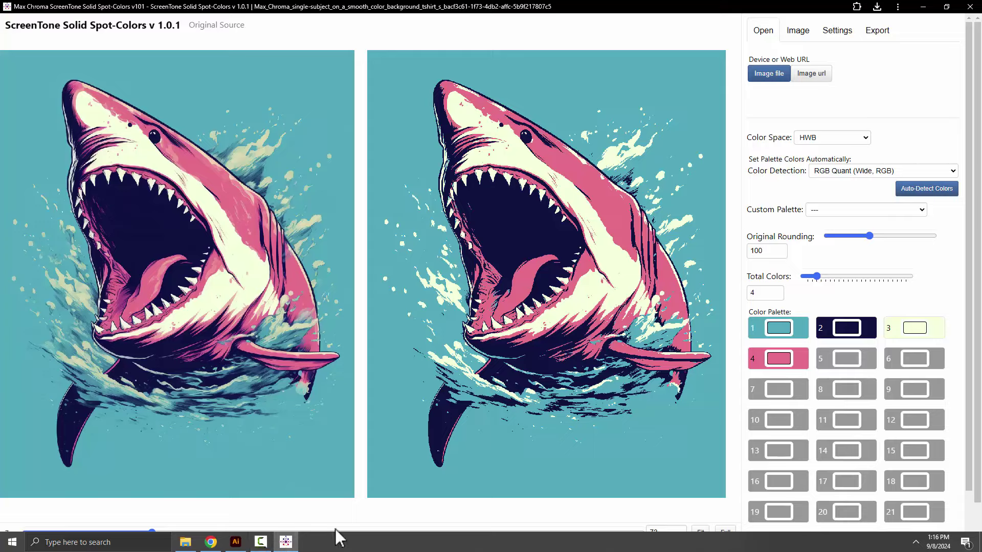
click(923, 7)
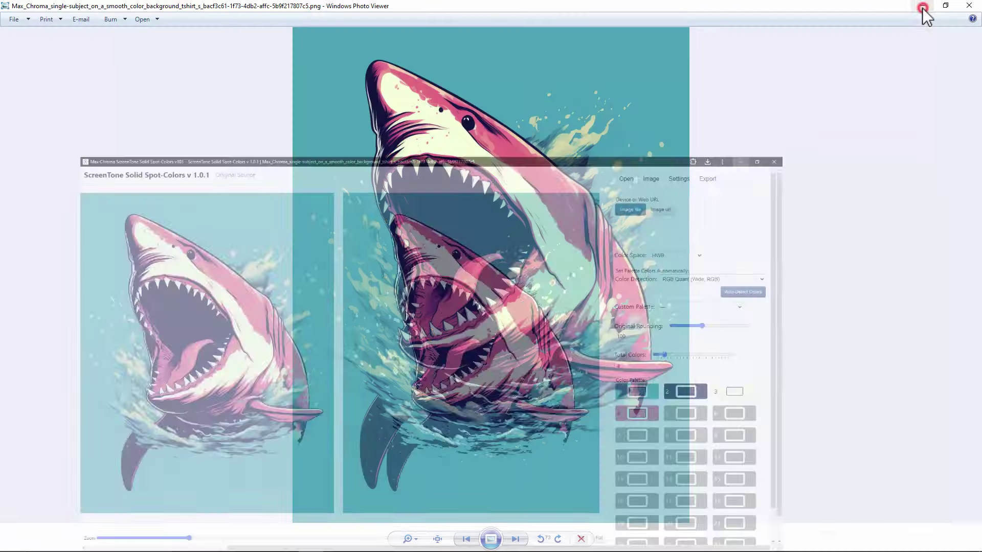
Step: Inspect the original shark image's edge pixels around the teeth and mouth, and put the image viewer away
scroll(495, 251, up, 10)
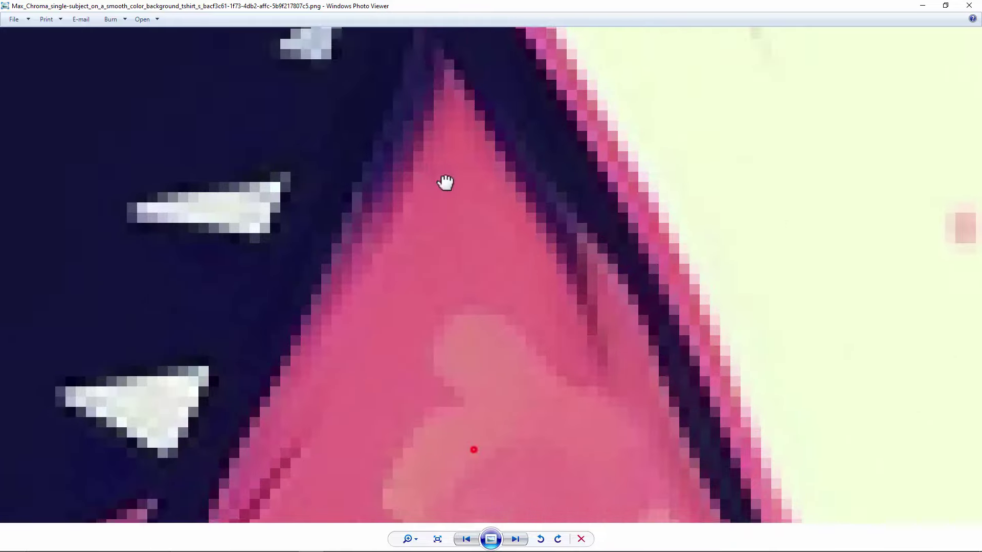
drag(445, 182, 450, 383)
scroll(450, 383, down, 10)
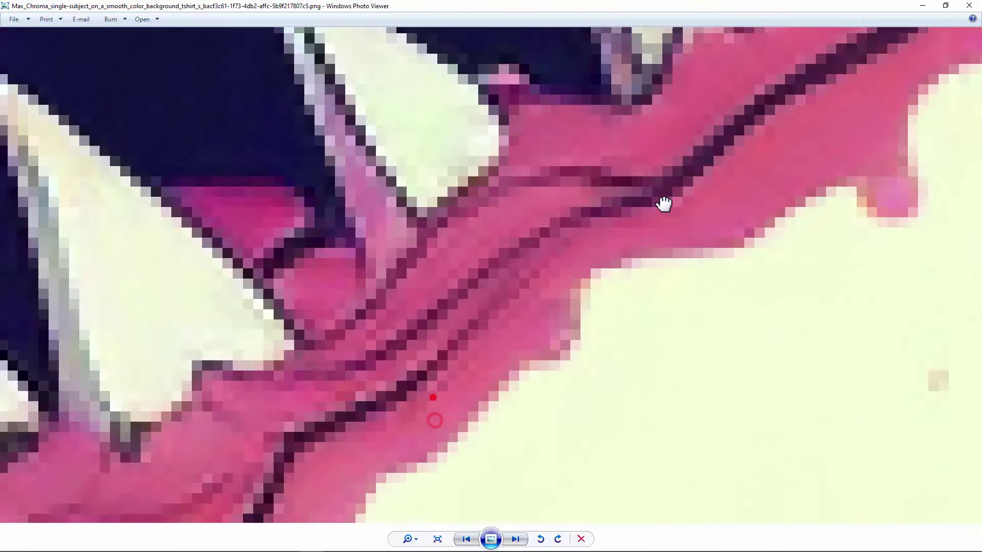
scroll(443, 284, down, 2)
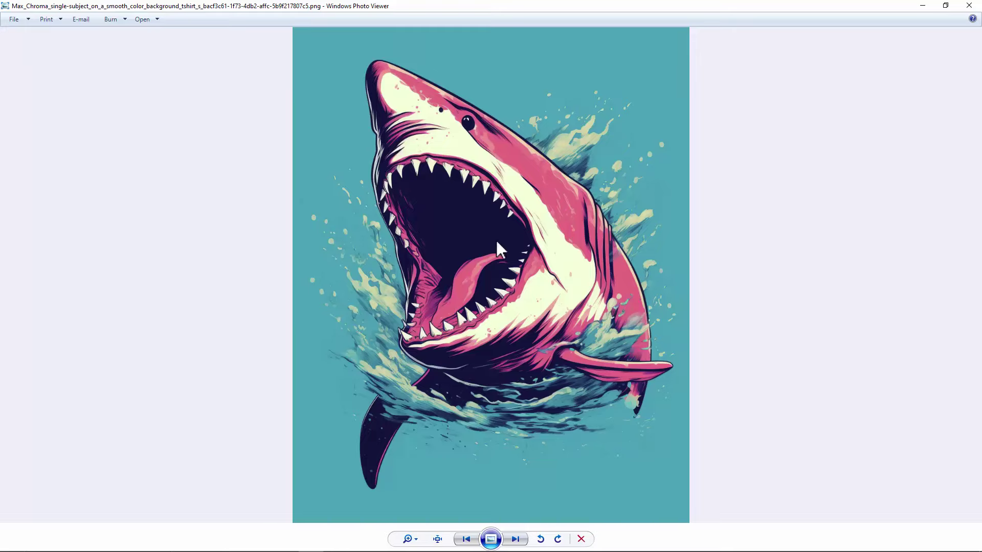
click(924, 7)
Step: Switch back to ScreenTone Solid Spot-Colors and export the four-color shark as a PNG
click(286, 541)
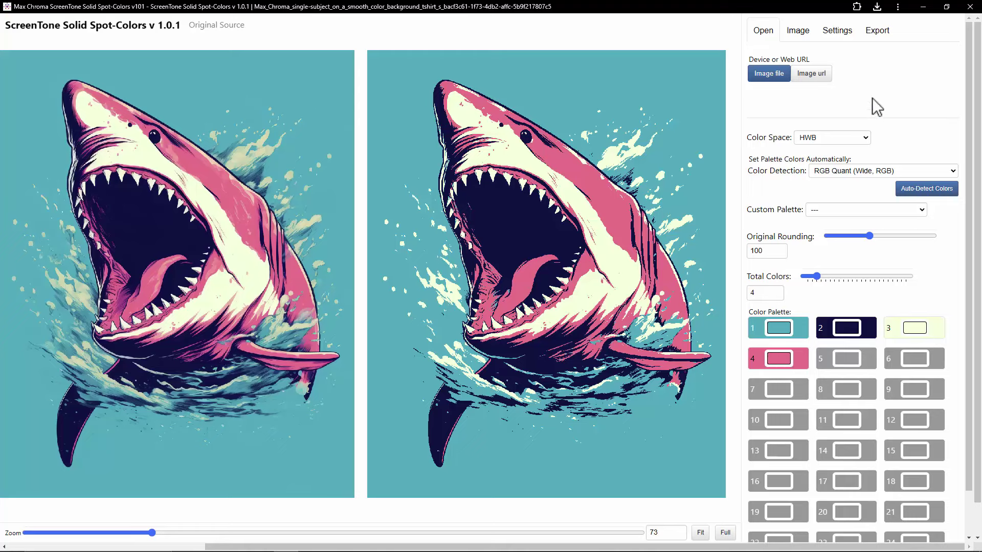
click(876, 32)
click(768, 105)
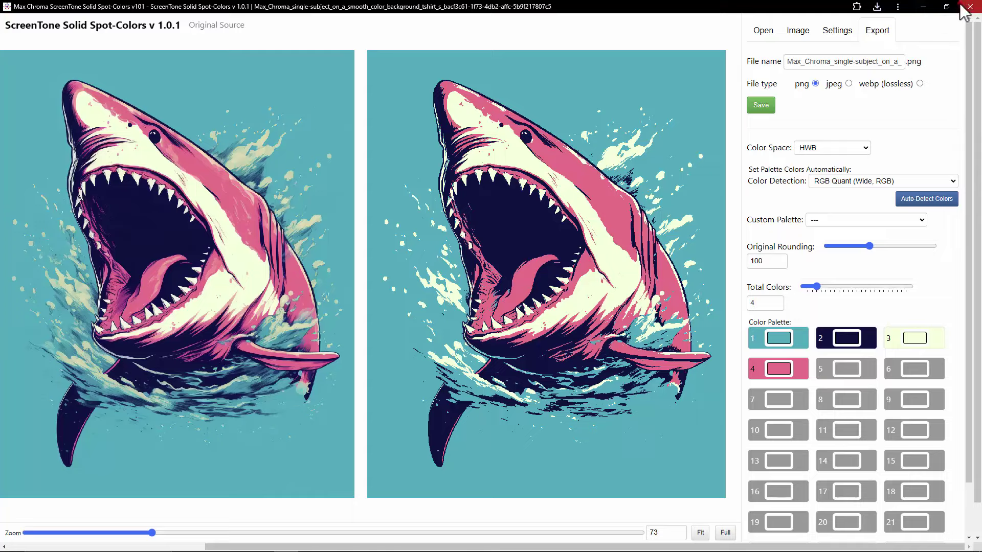
Step: Close ScreenTone, the Photo Viewer shark image and the Max Chroma Color Master browser window
click(923, 6)
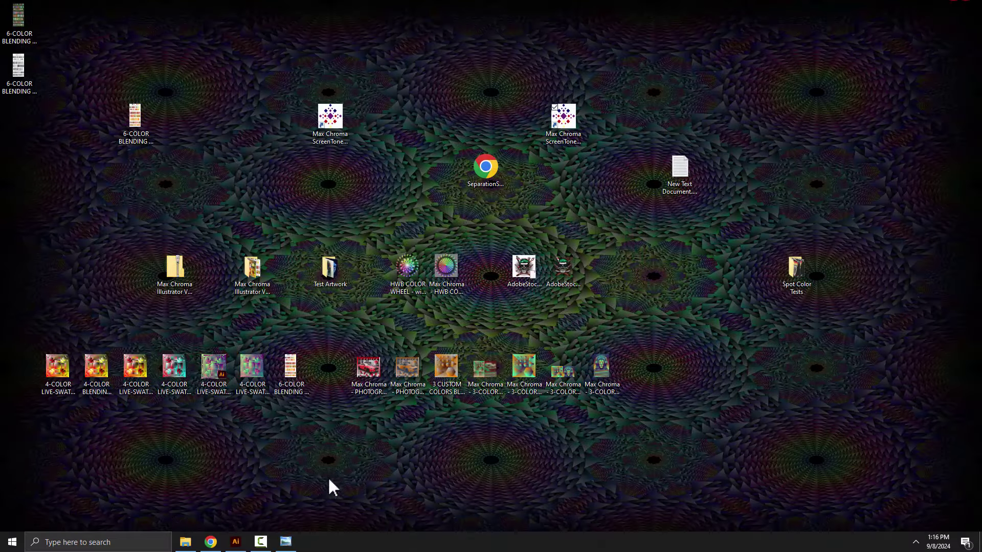
click(285, 541)
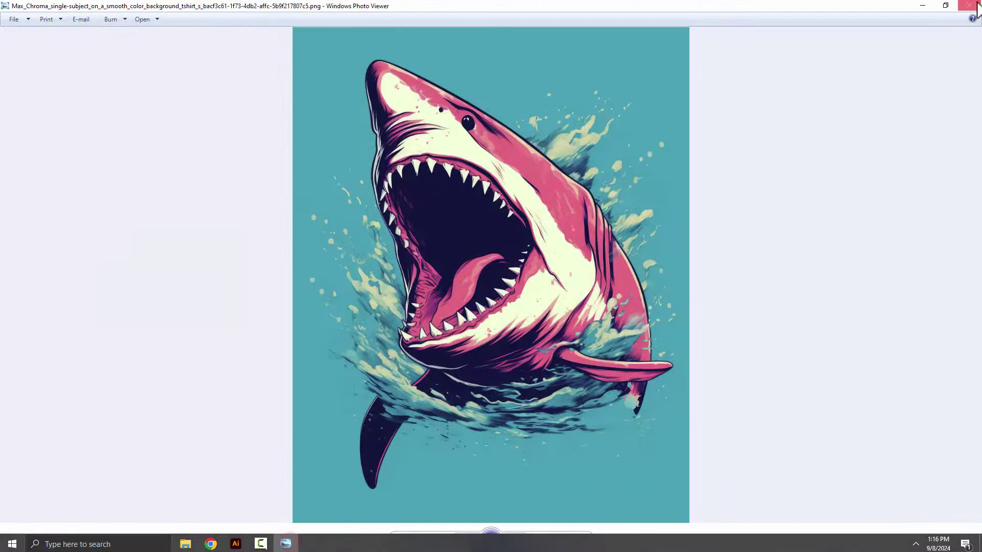
click(970, 7)
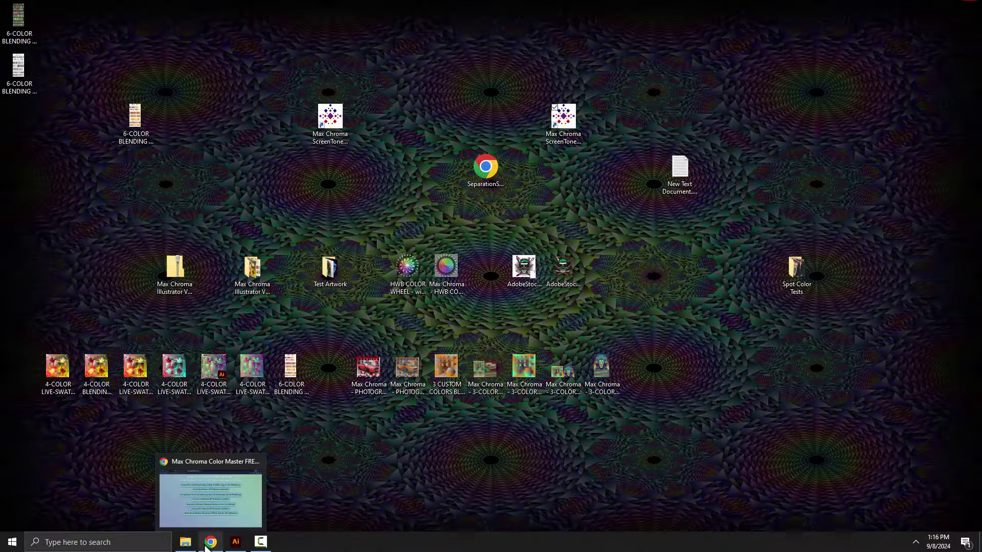
click(204, 463)
click(978, 7)
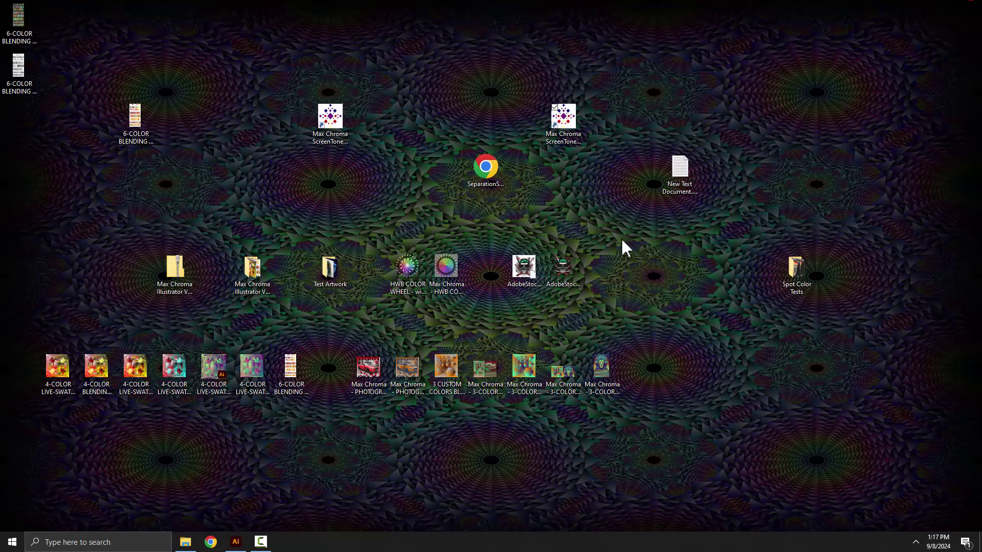
Step: Open SeparationStation.html from the desktop and load the exported shark PNG from the Downloads folder
double_click(486, 169)
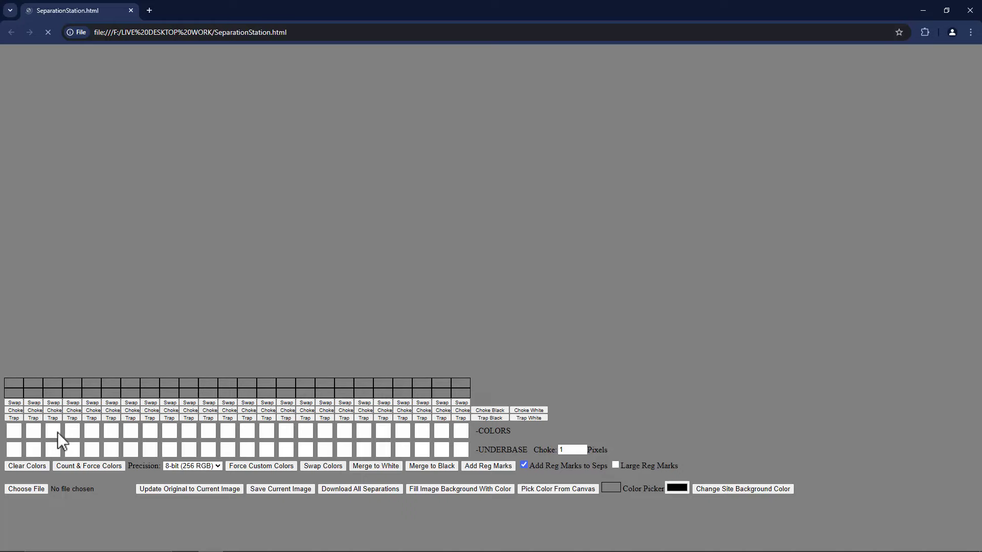
click(32, 488)
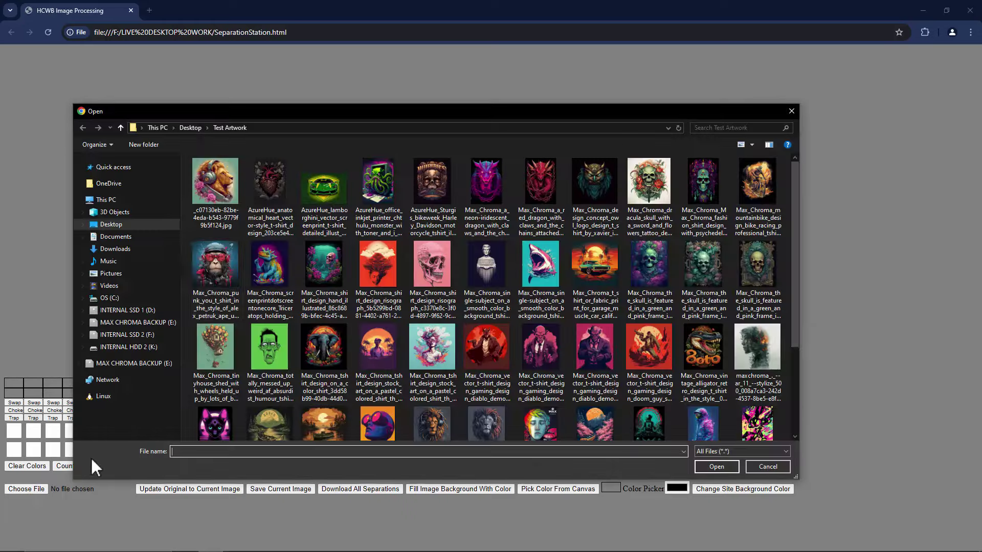
click(112, 249)
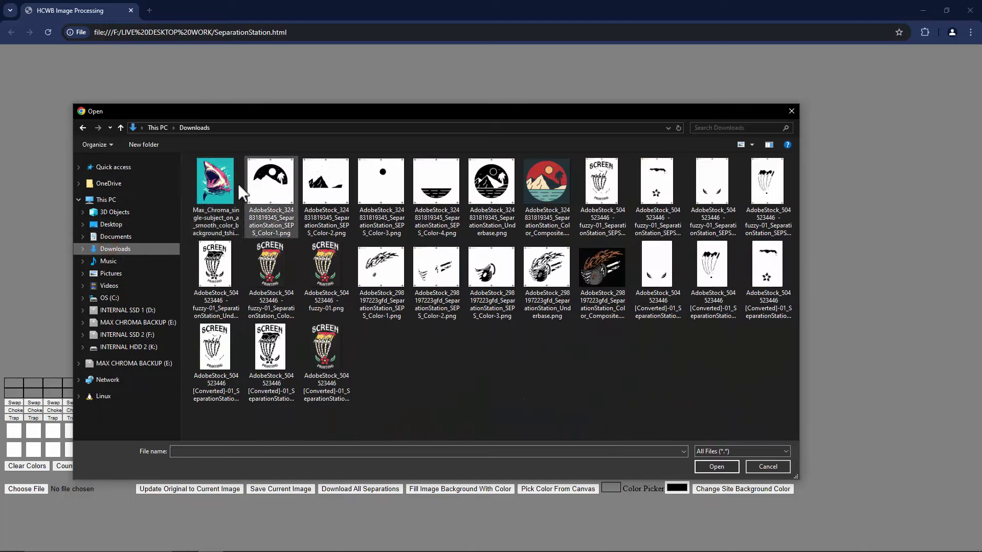
double_click(216, 183)
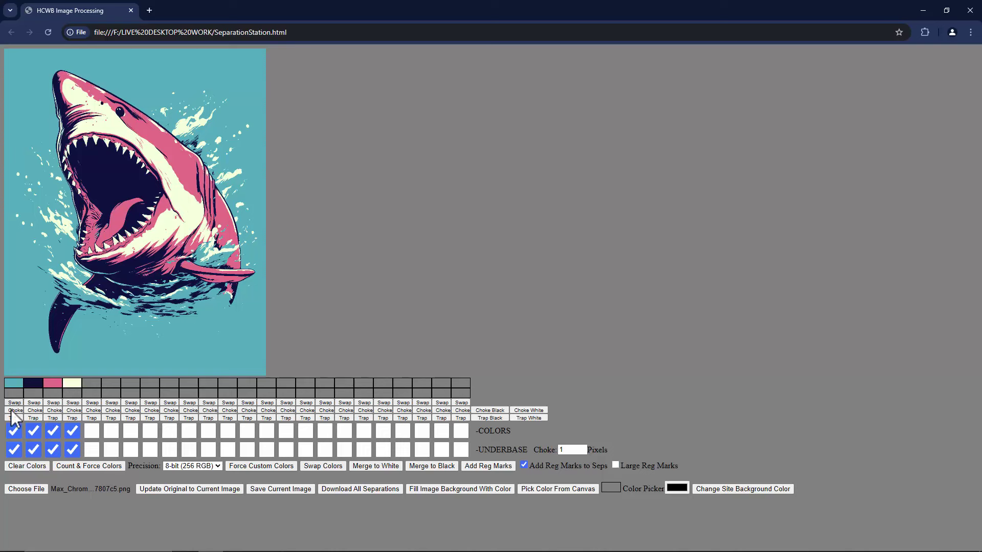
Step: Exclude the teal background from the colors and the underbase, and download all separations with registration marks
click(14, 430)
click(14, 450)
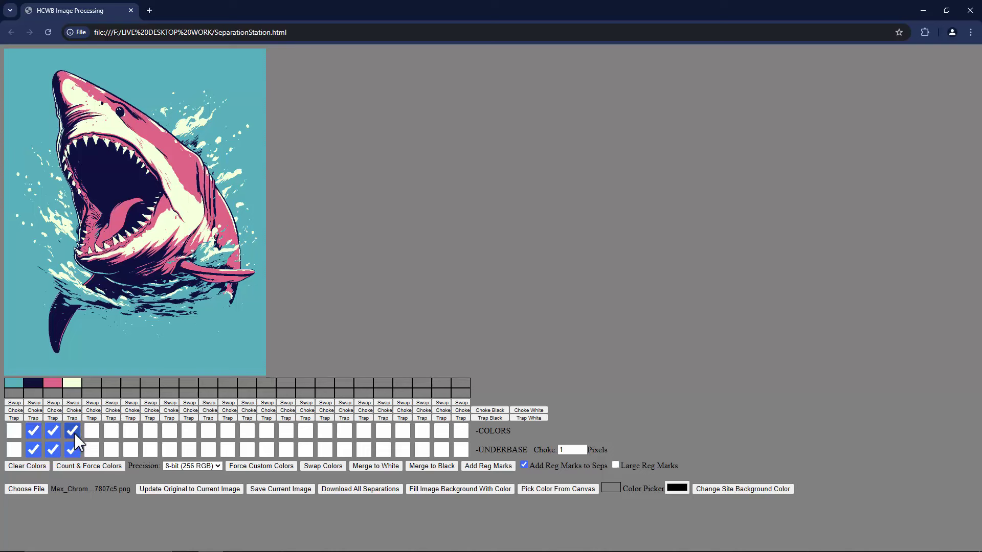
drag(476, 451, 555, 454)
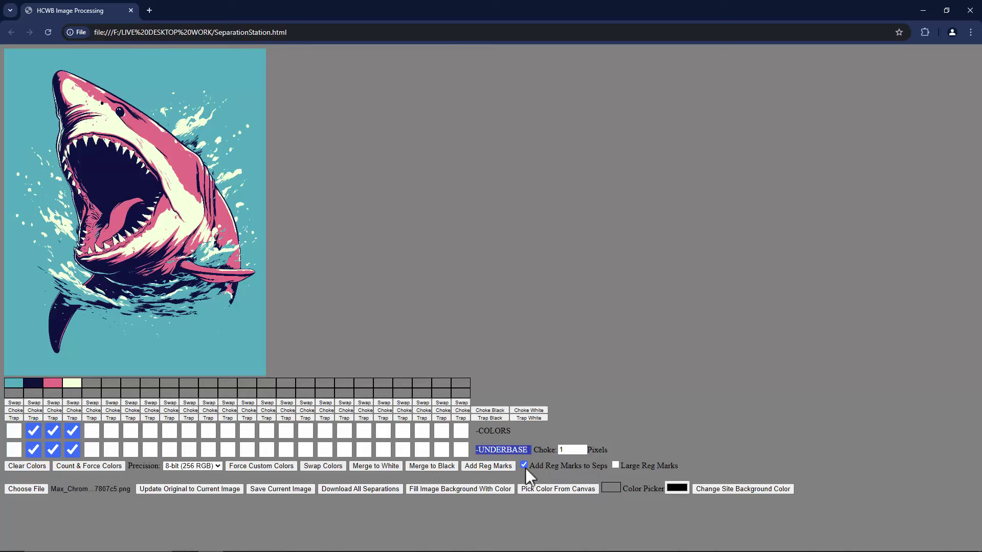
click(374, 489)
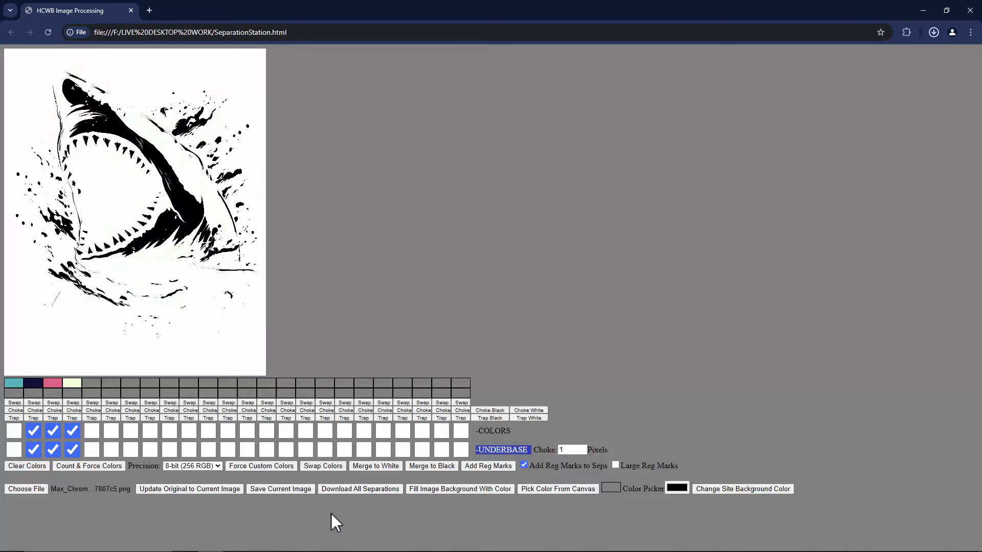
click(167, 101)
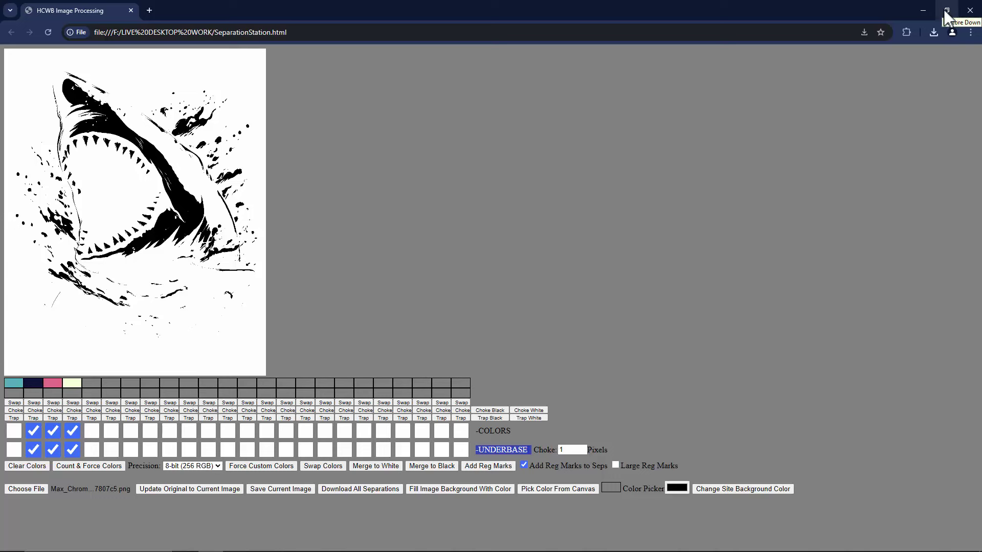
Step: Leave SeparationStation and open the Downloads folder in File Explorer
key(super+d)
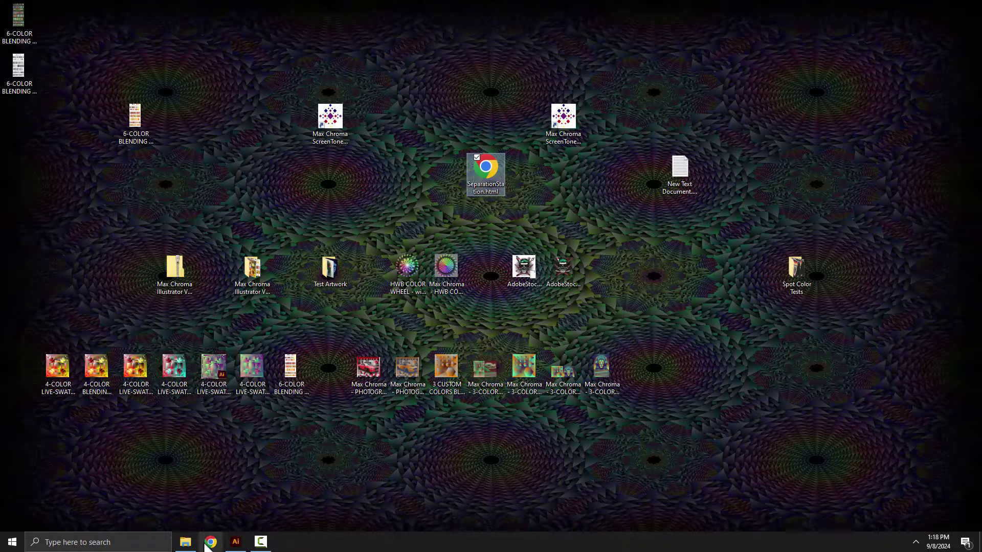
click(208, 541)
click(297, 190)
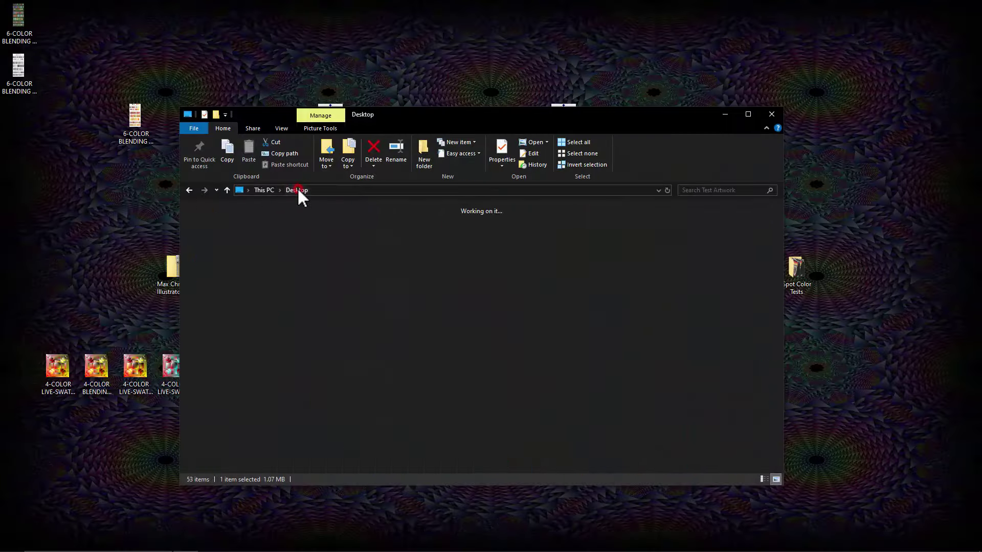
click(267, 189)
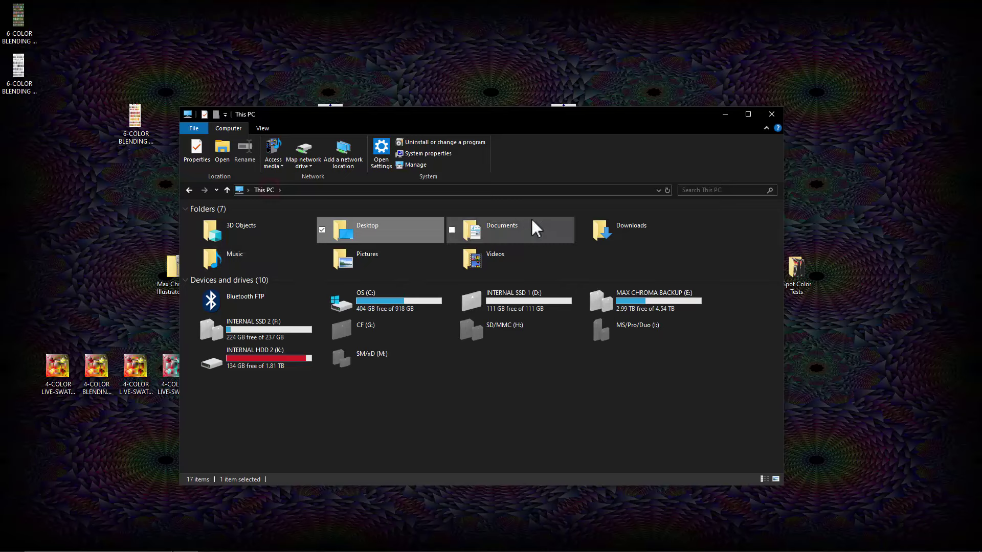
double_click(636, 224)
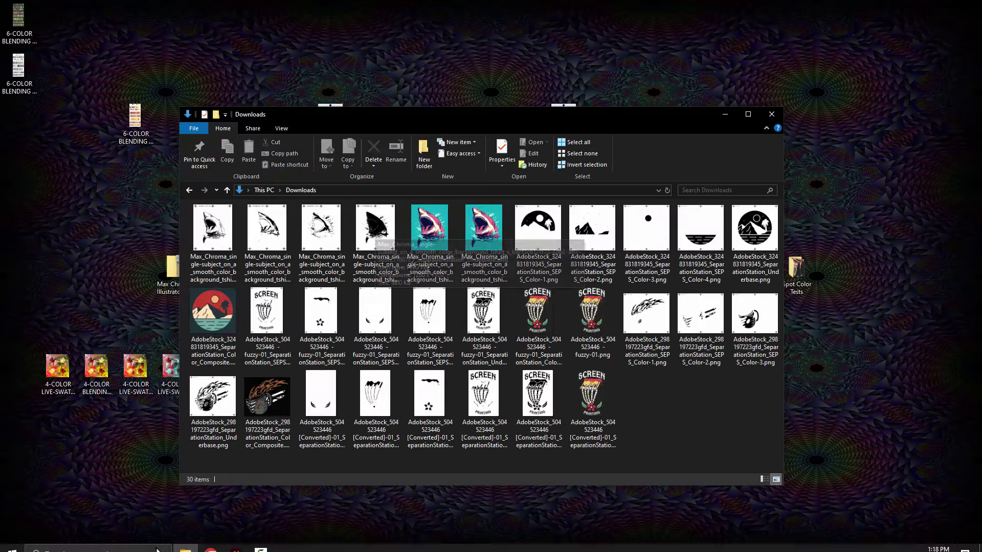
Step: View the shark's Underbase separation PNG enlarged, and put away the image viewer and Downloads folder
double_click(383, 232)
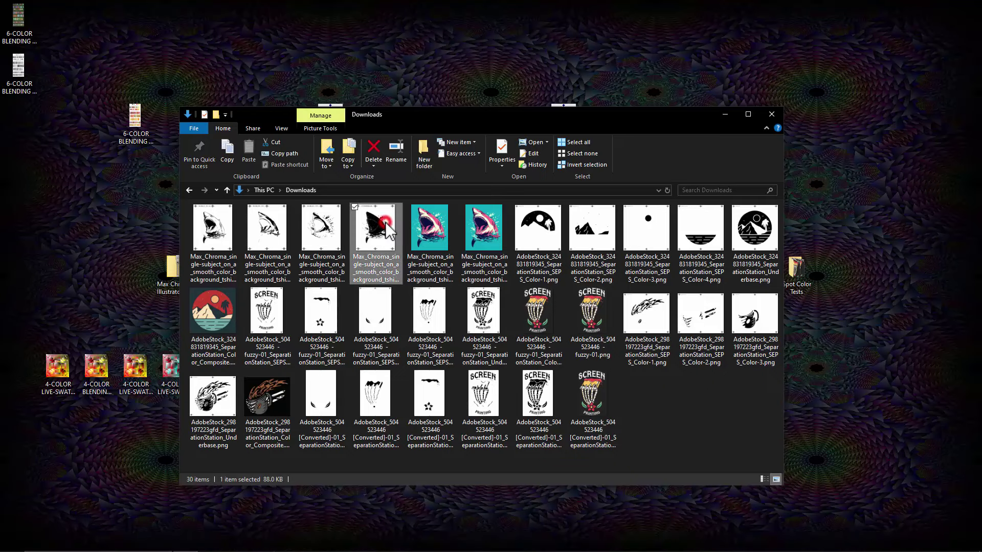
scroll(510, 221, up, 3)
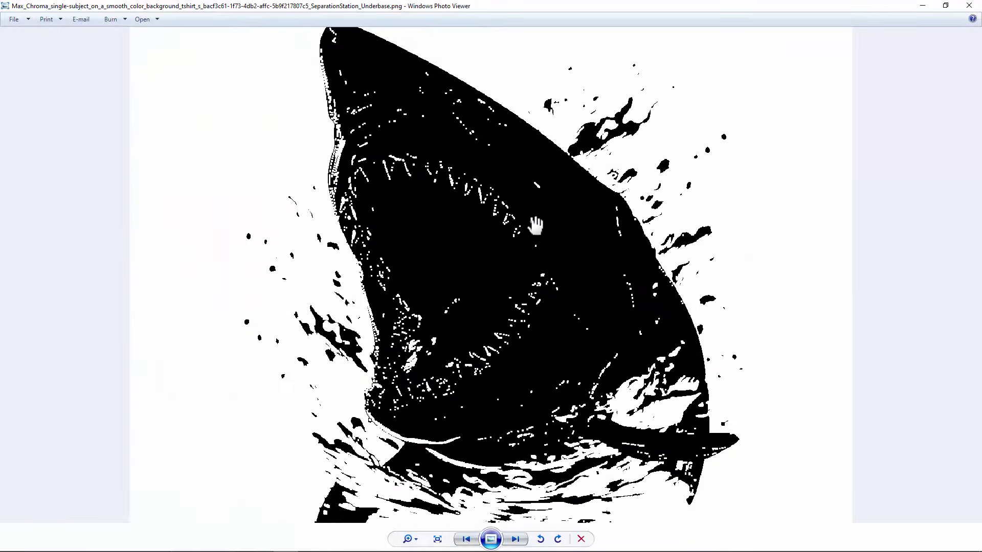
click(945, 5)
click(703, 12)
click(725, 112)
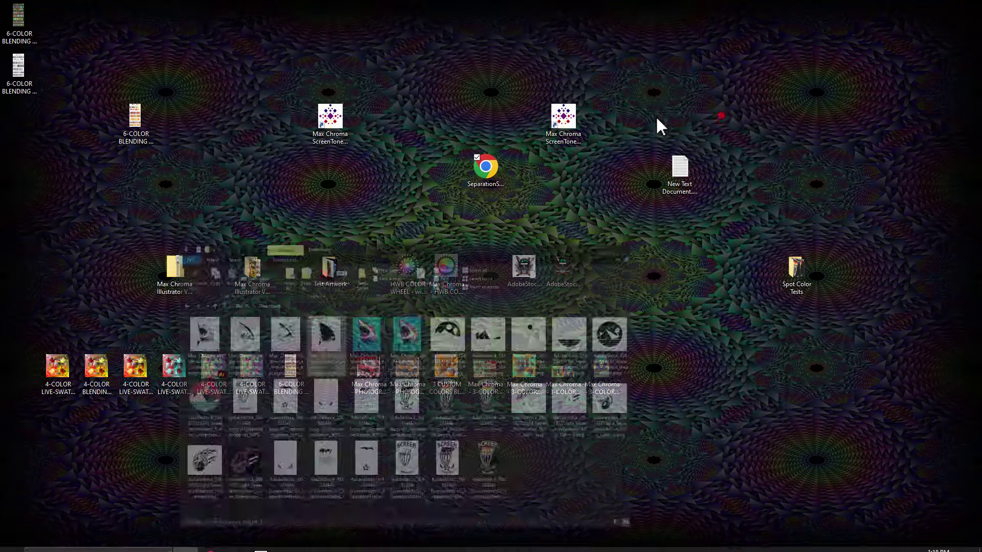
Step: Reopen SeparationStation and load the four-color shark PNG from Downloads again
double_click(481, 171)
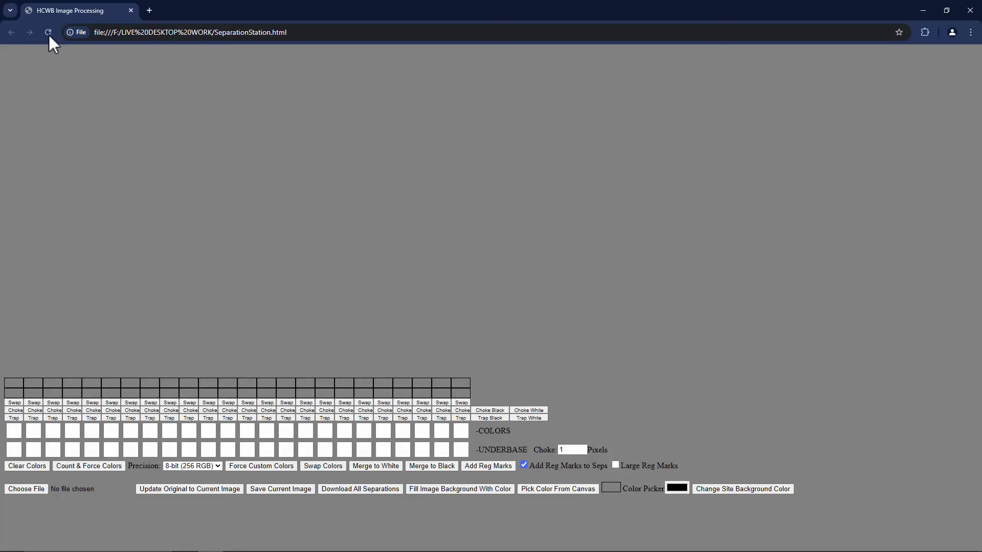
click(28, 490)
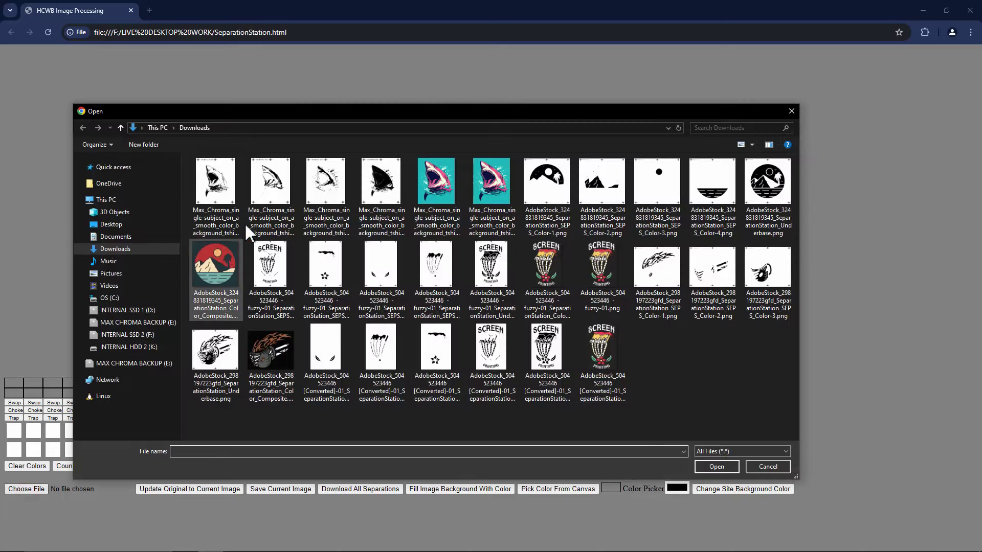
double_click(440, 182)
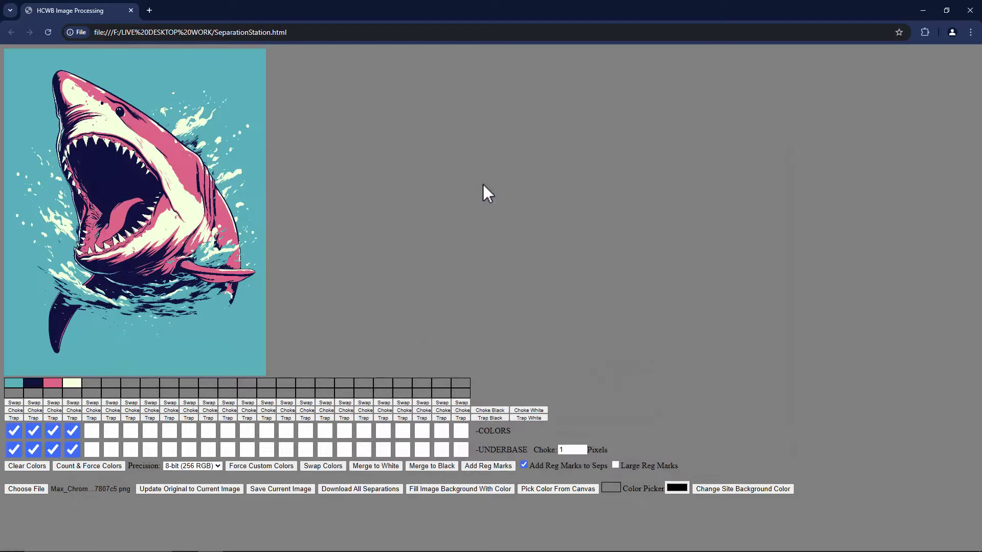
Step: Exclude the teal background from both the colors and the underbase, and exclude the dark navy from the underbase only
click(13, 431)
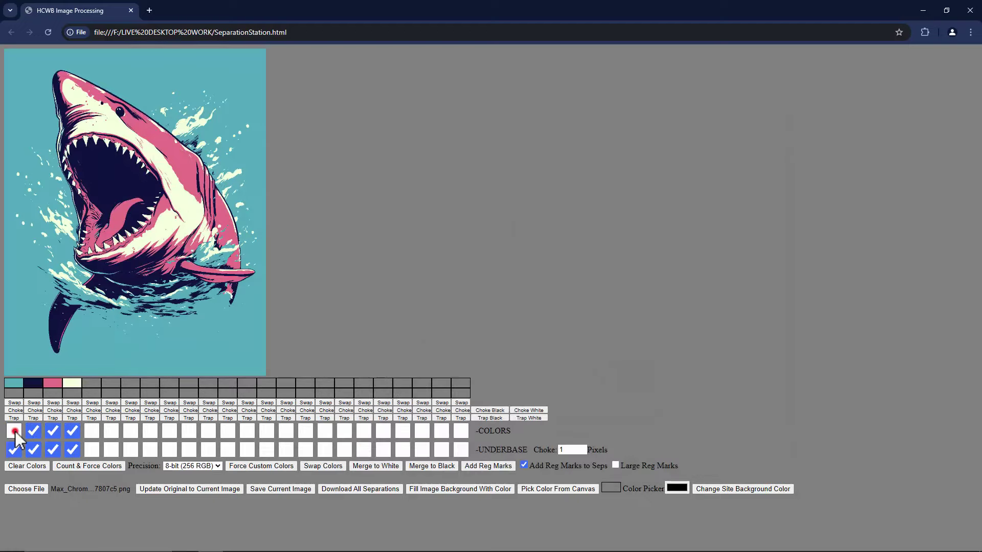
click(14, 450)
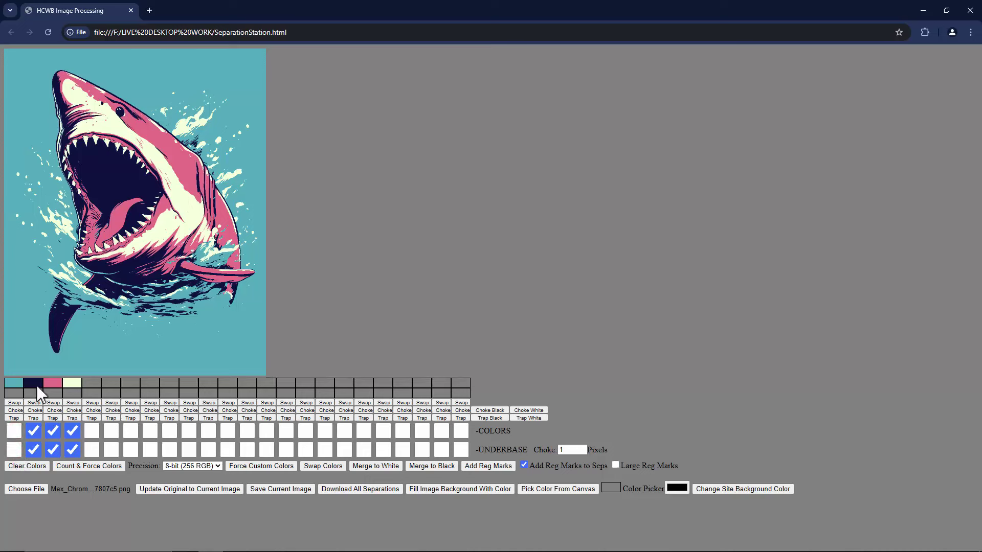
click(33, 450)
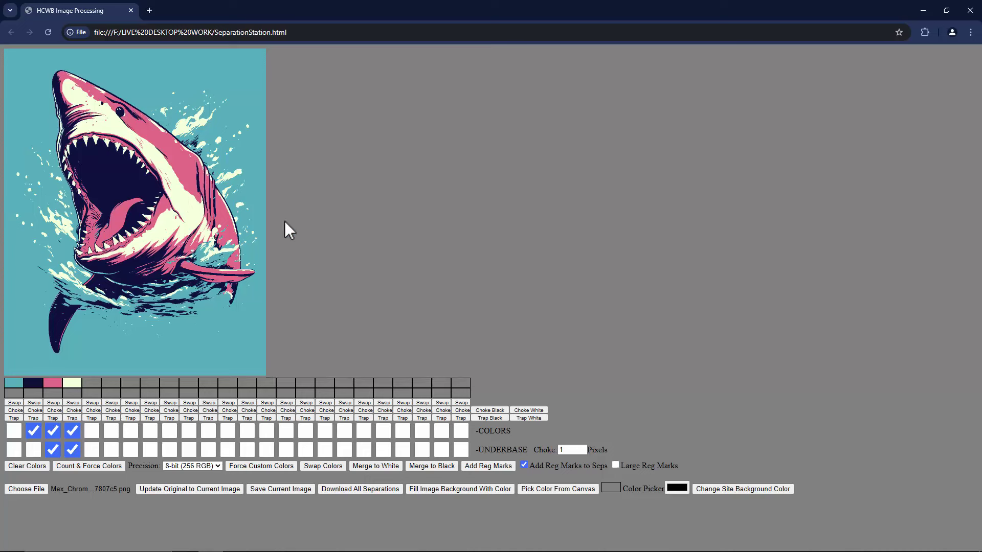
double_click(558, 450)
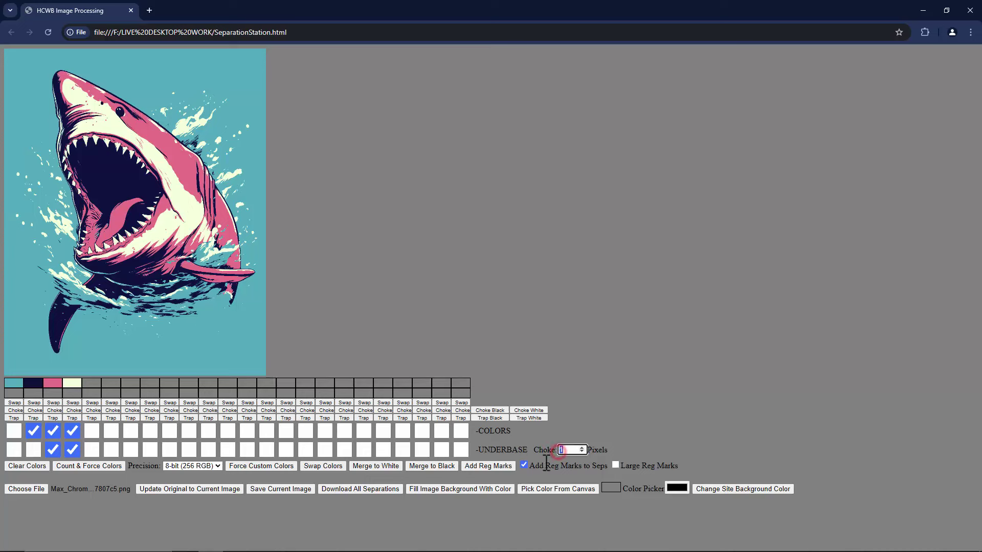
Step: Download all separations, allow the page to download multiple files, and bring up the Downloads folder
click(361, 490)
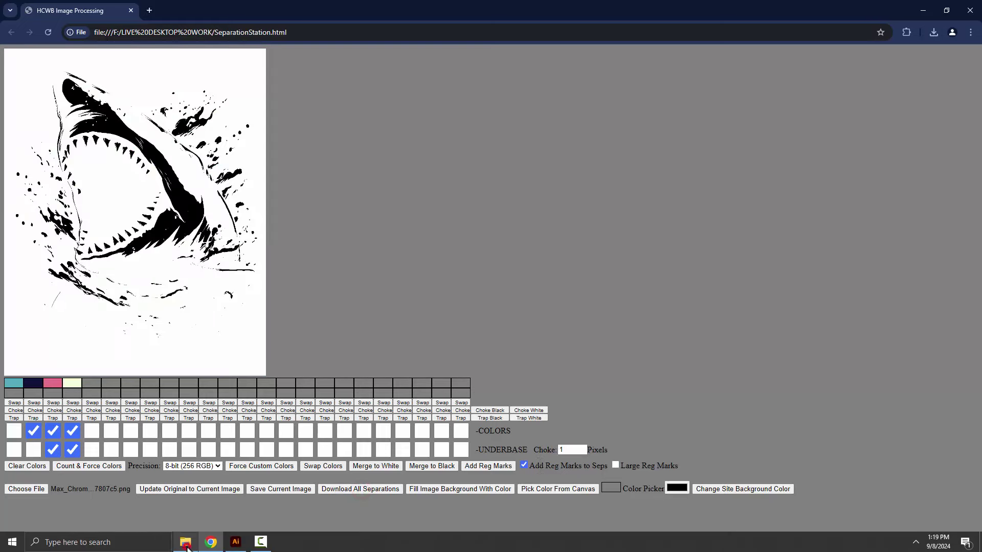
click(185, 543)
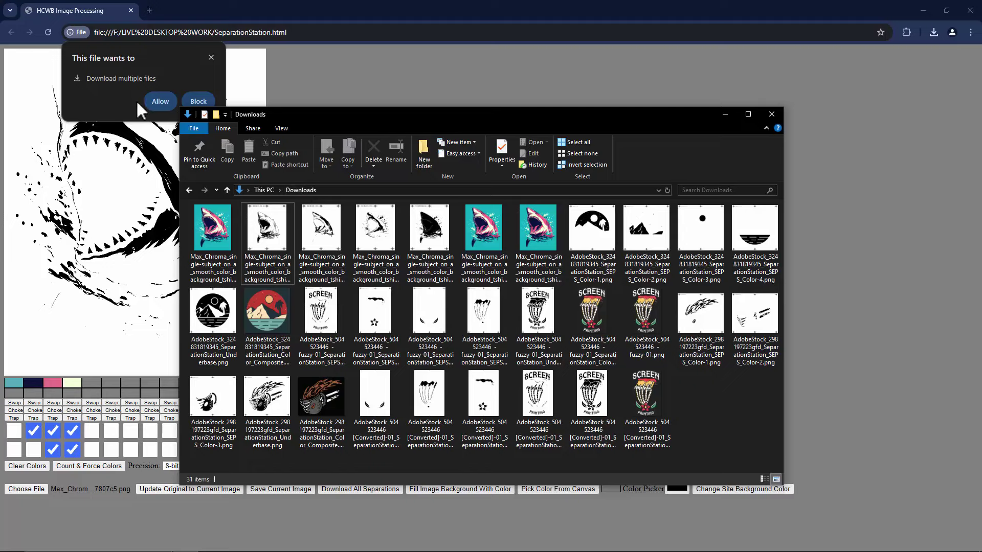
click(159, 102)
mouse_move(153, 549)
click(185, 542)
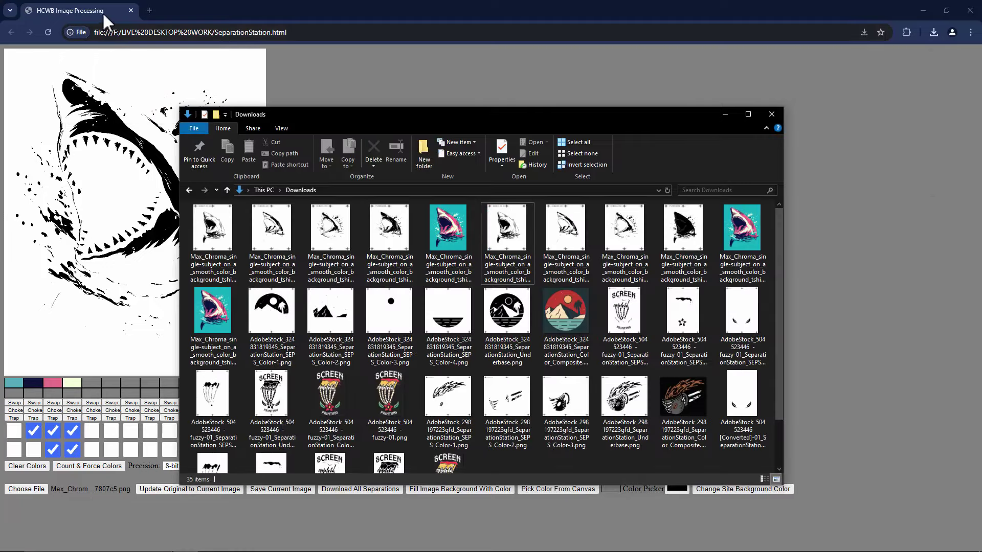
Step: View the new shark color composite, underbase and individual color separations, and close the image viewer, Downloads folder and browser
click(299, 187)
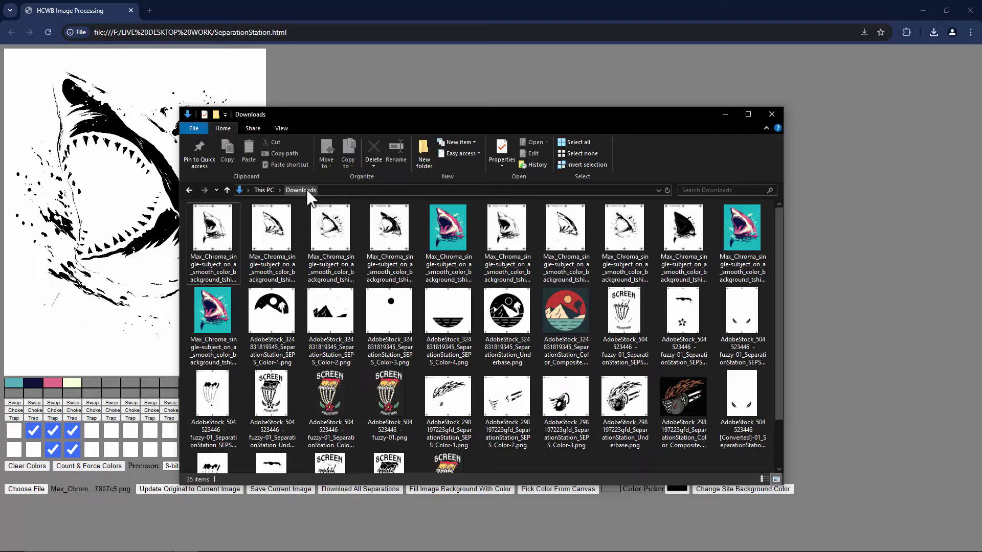
double_click(439, 230)
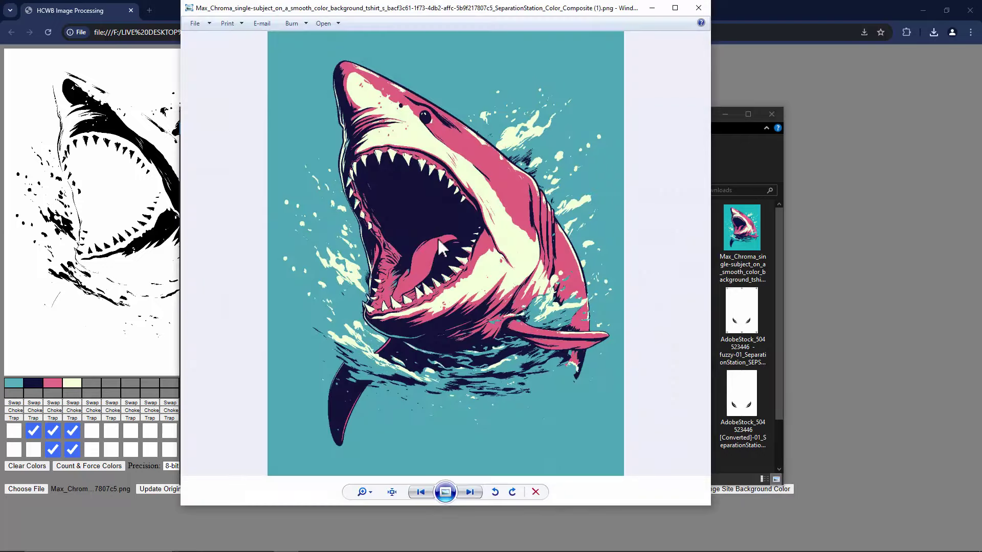
click(421, 492)
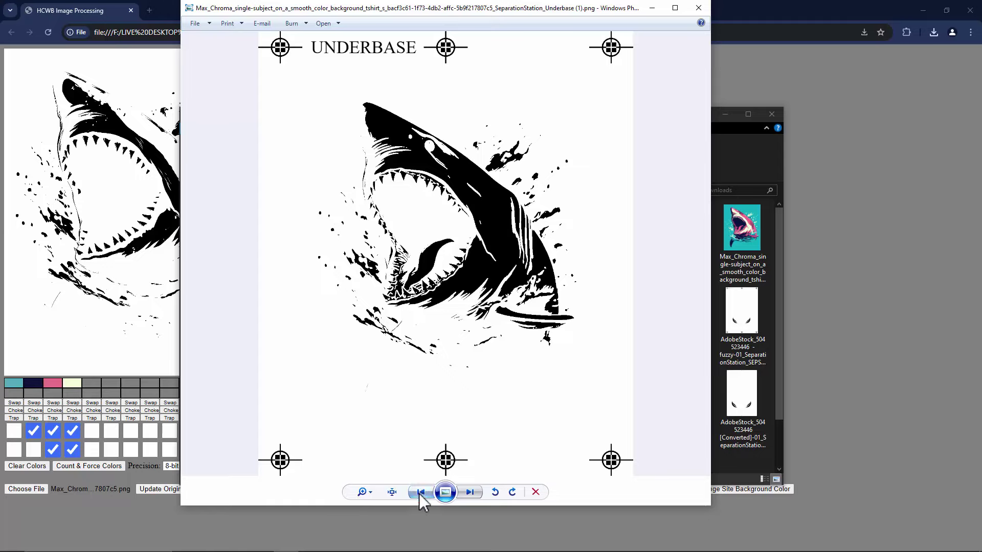
click(417, 493)
click(418, 494)
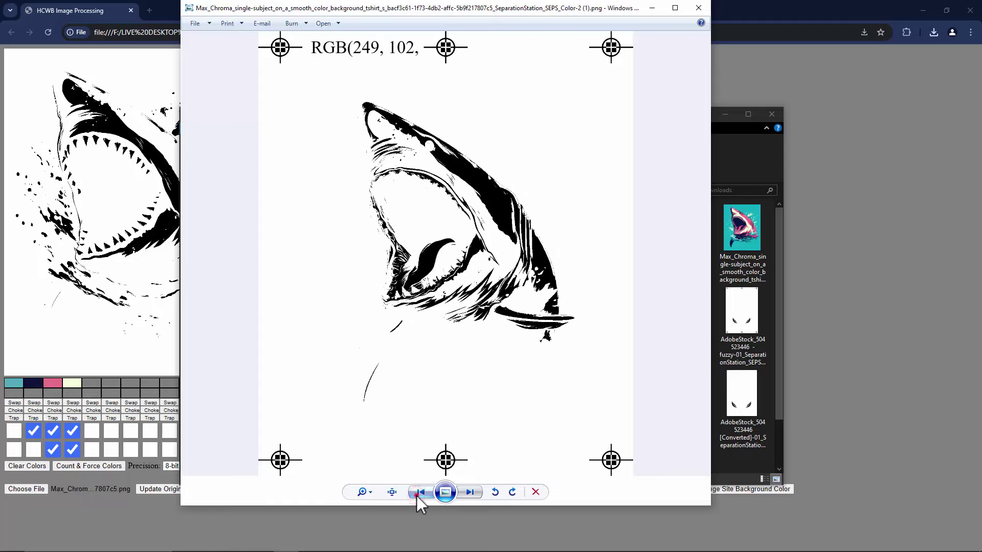
click(417, 493)
click(699, 8)
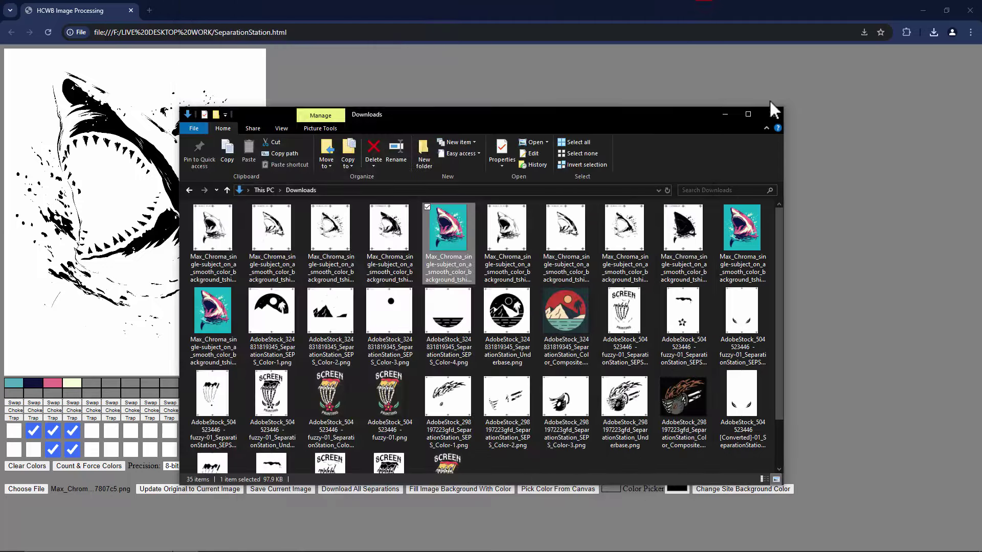
click(771, 114)
click(970, 10)
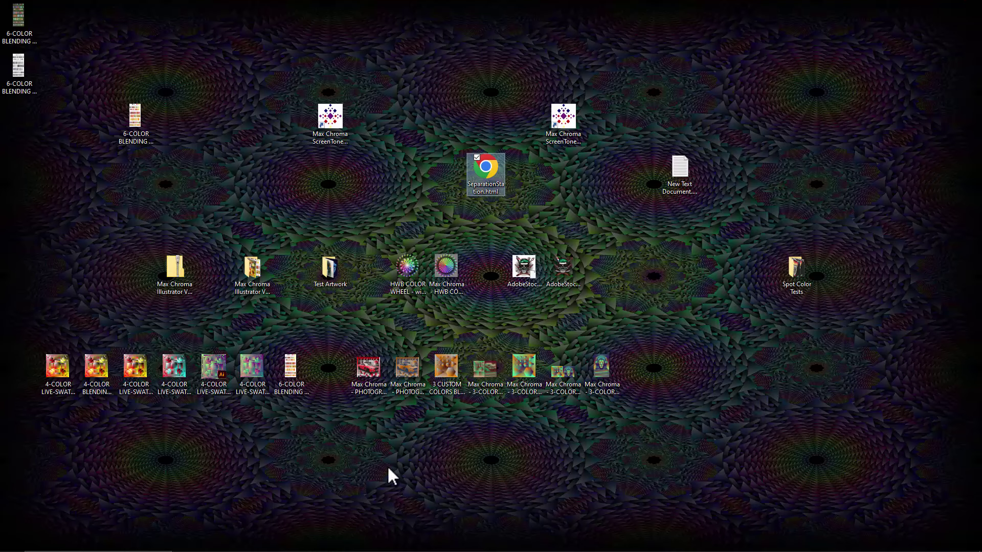
mouse_move(337, 524)
mouse_move(330, 546)
click(261, 543)
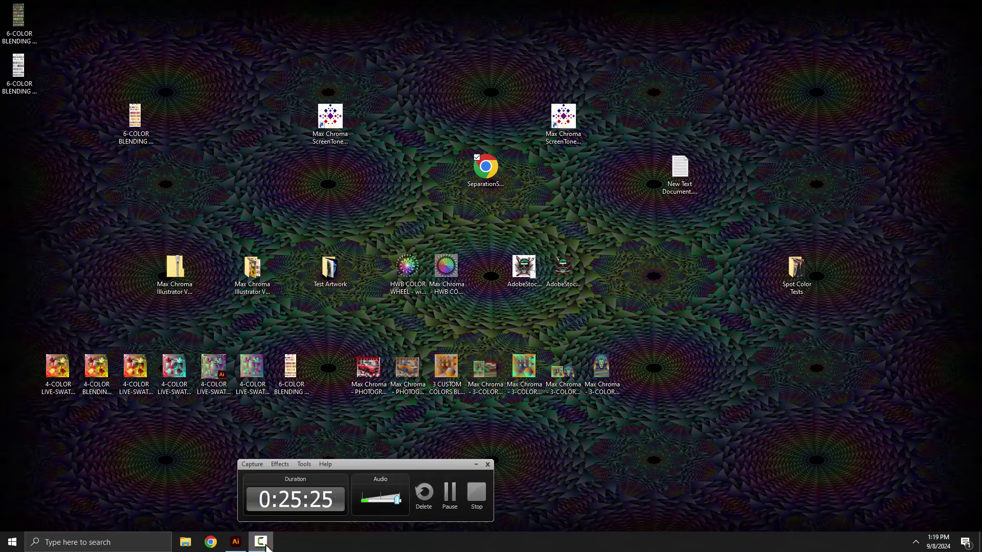
drag(364, 466, 761, 409)
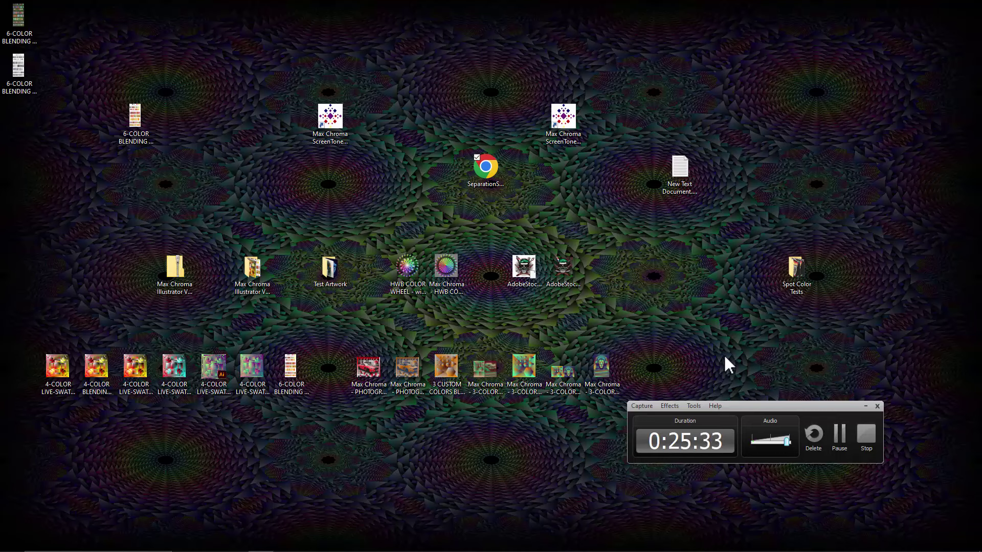
Step: Open the legacy video archive from the Max Chroma website and look through its list of tutorials
mouse_move(292, 549)
mouse_move(213, 548)
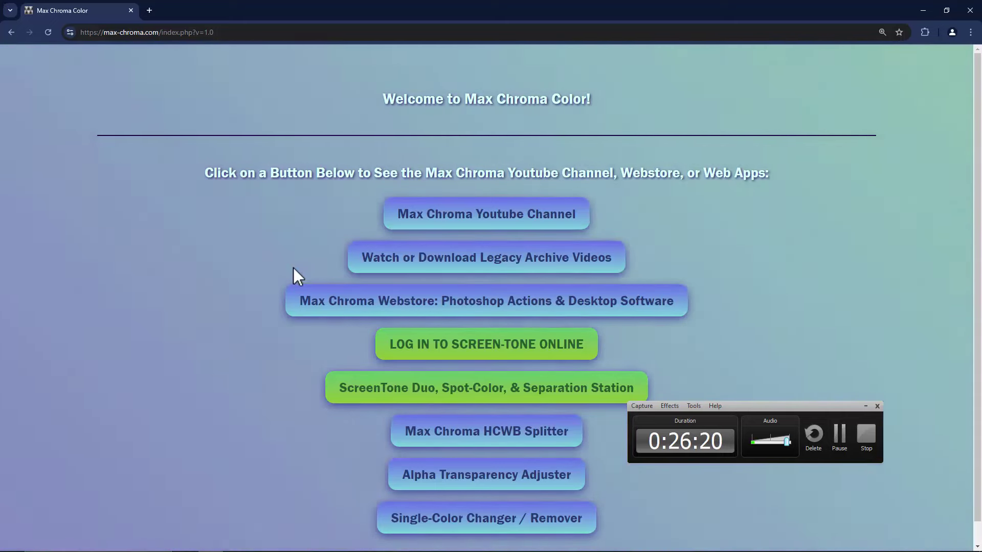
click(417, 257)
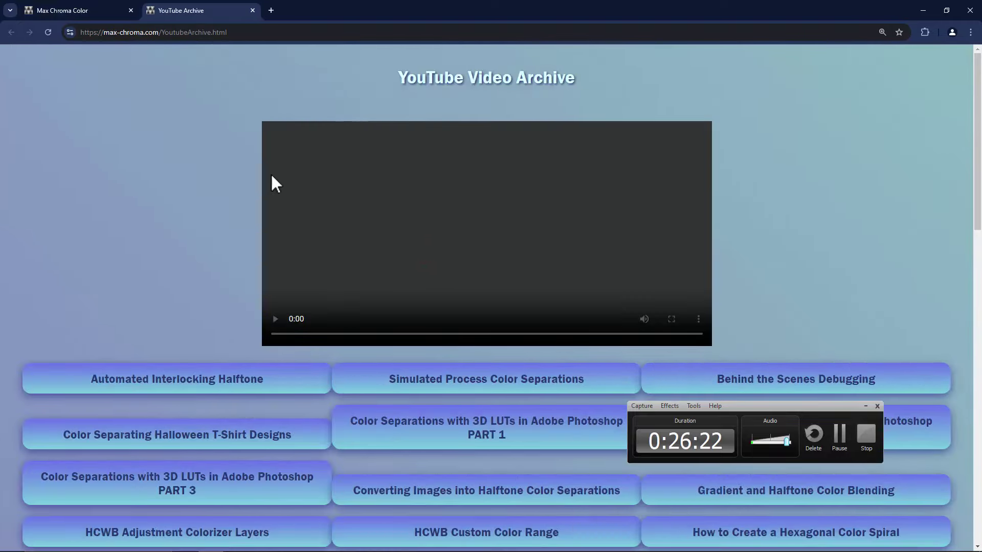
scroll(179, 238, down, 1)
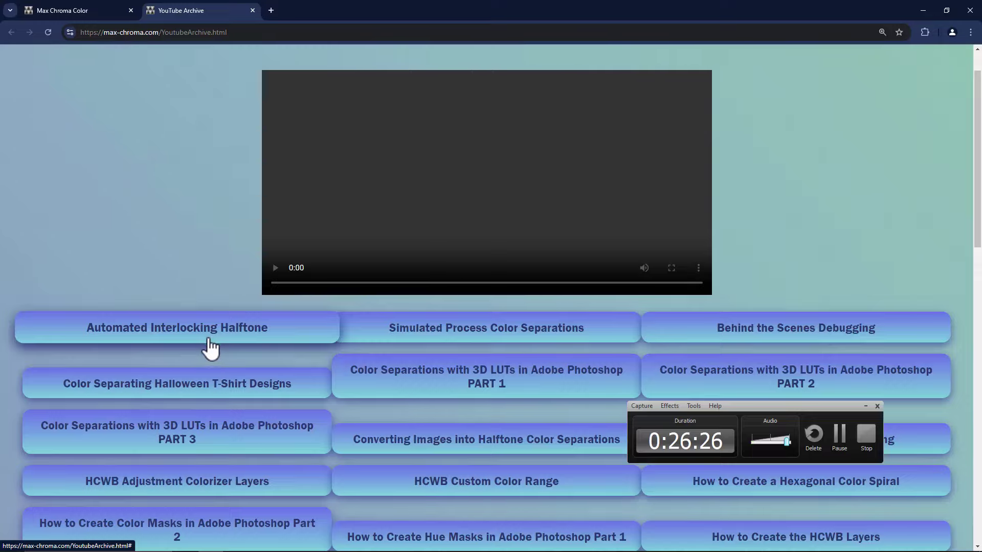
scroll(210, 348, down, 2)
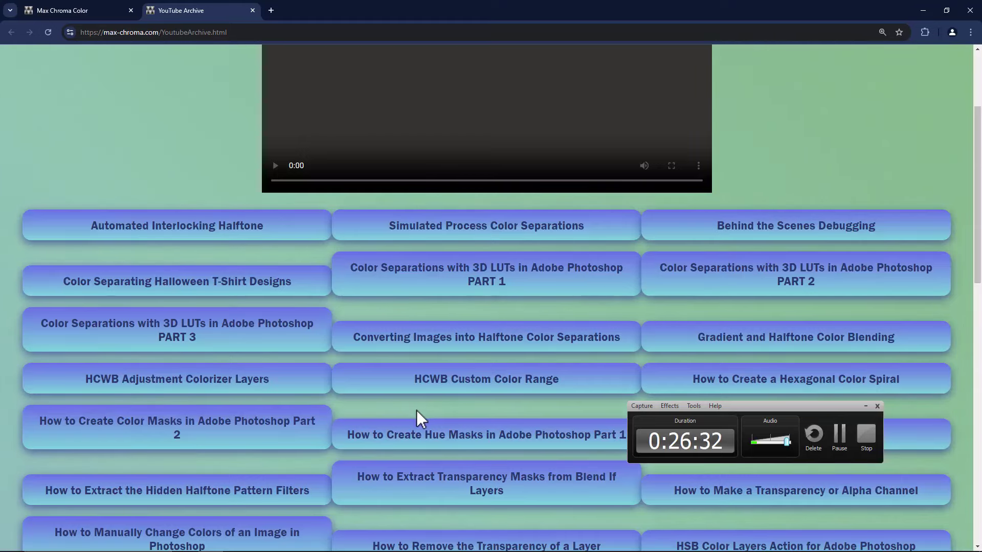
Step: Play the Color Separating Halloween T-Shirt Designs video, check its player options, pause it, and minimize the browser
click(246, 291)
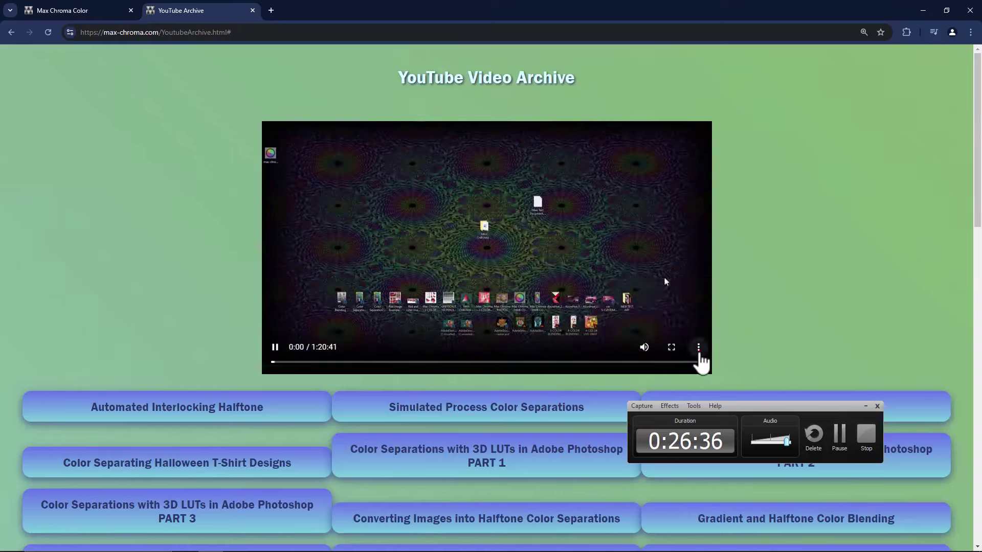
click(699, 352)
click(271, 352)
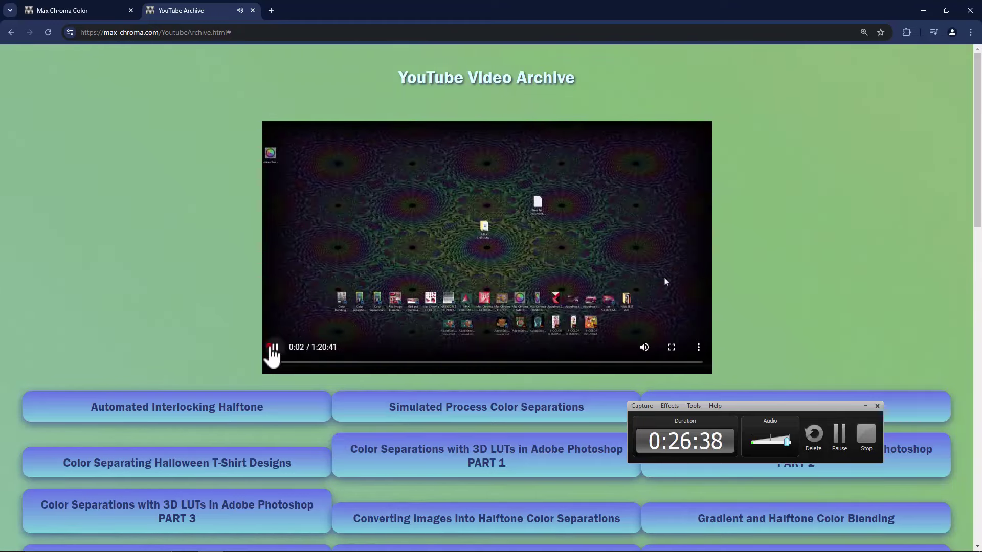
click(271, 352)
scroll(320, 391, down, 4)
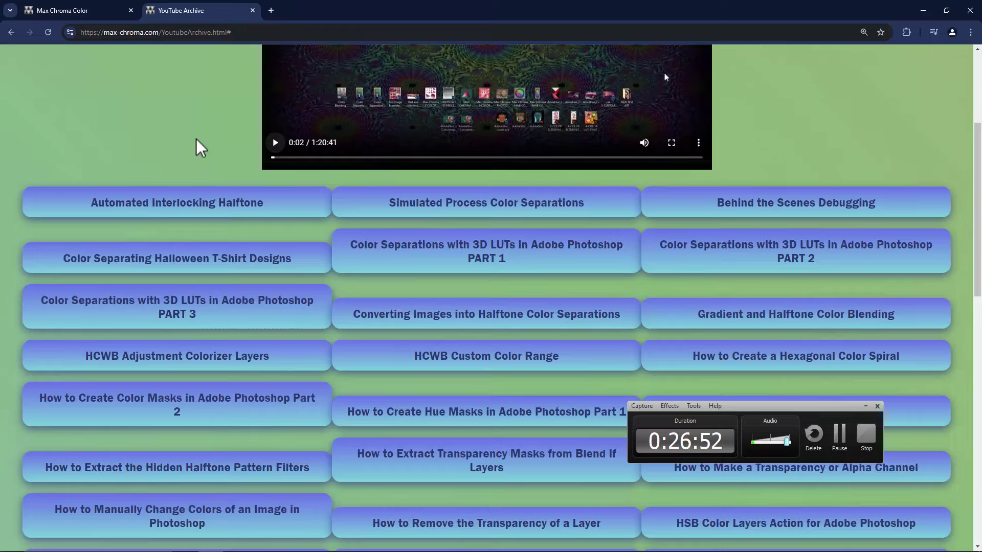
click(924, 10)
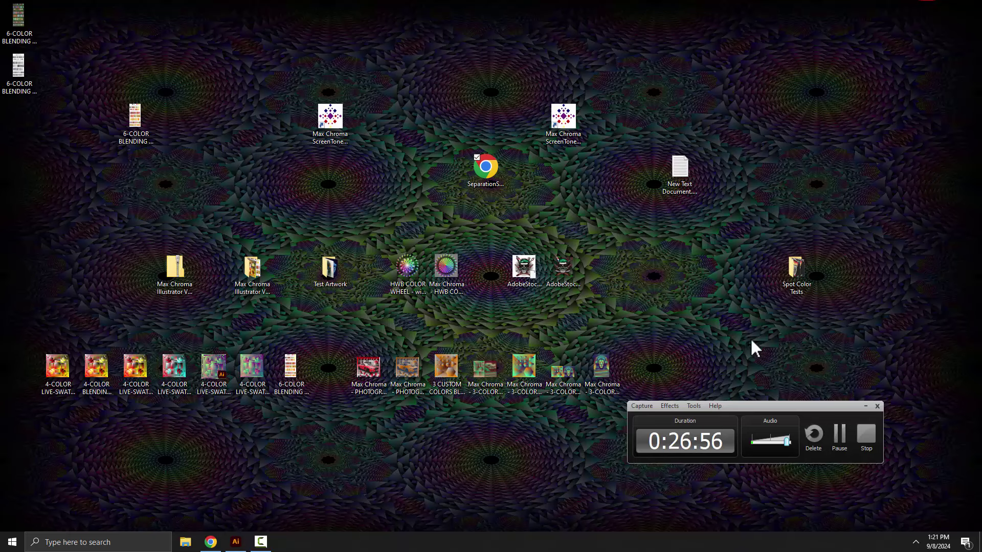